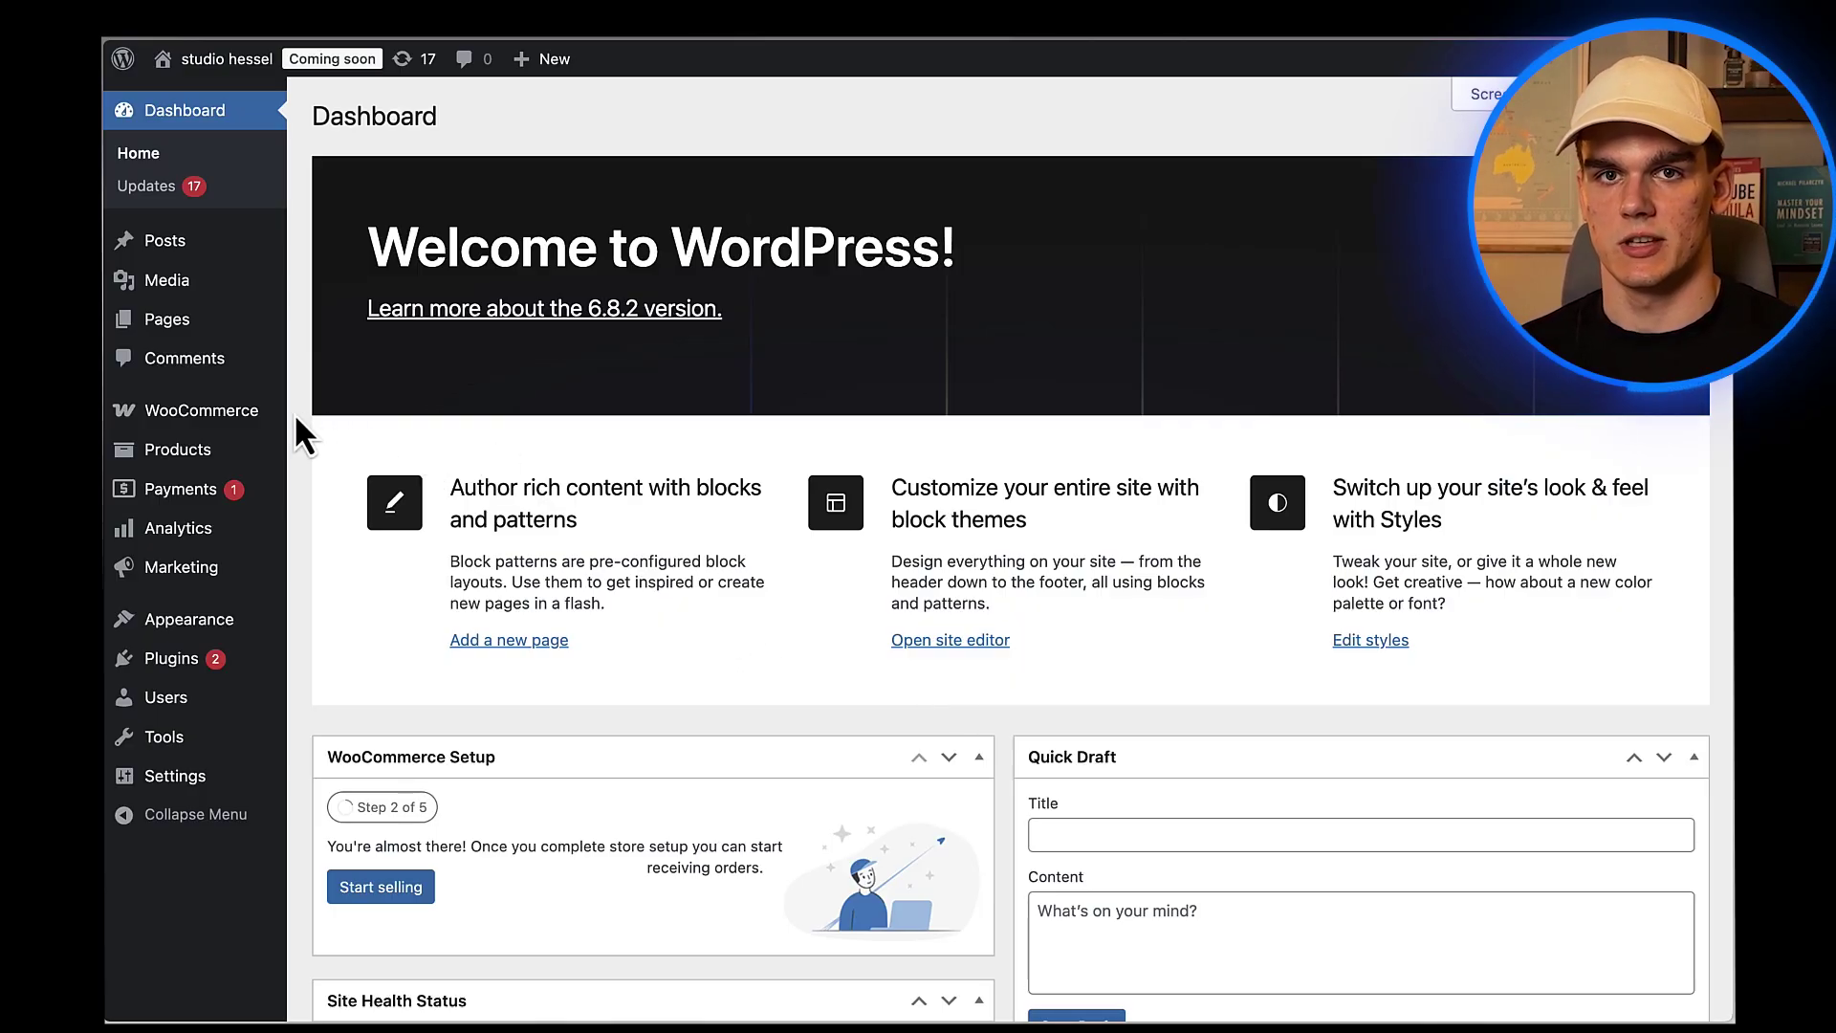
Inspect the site's full web address in the browser address bar
{"action": "mouse_move", "coordinate": [186, 413]}
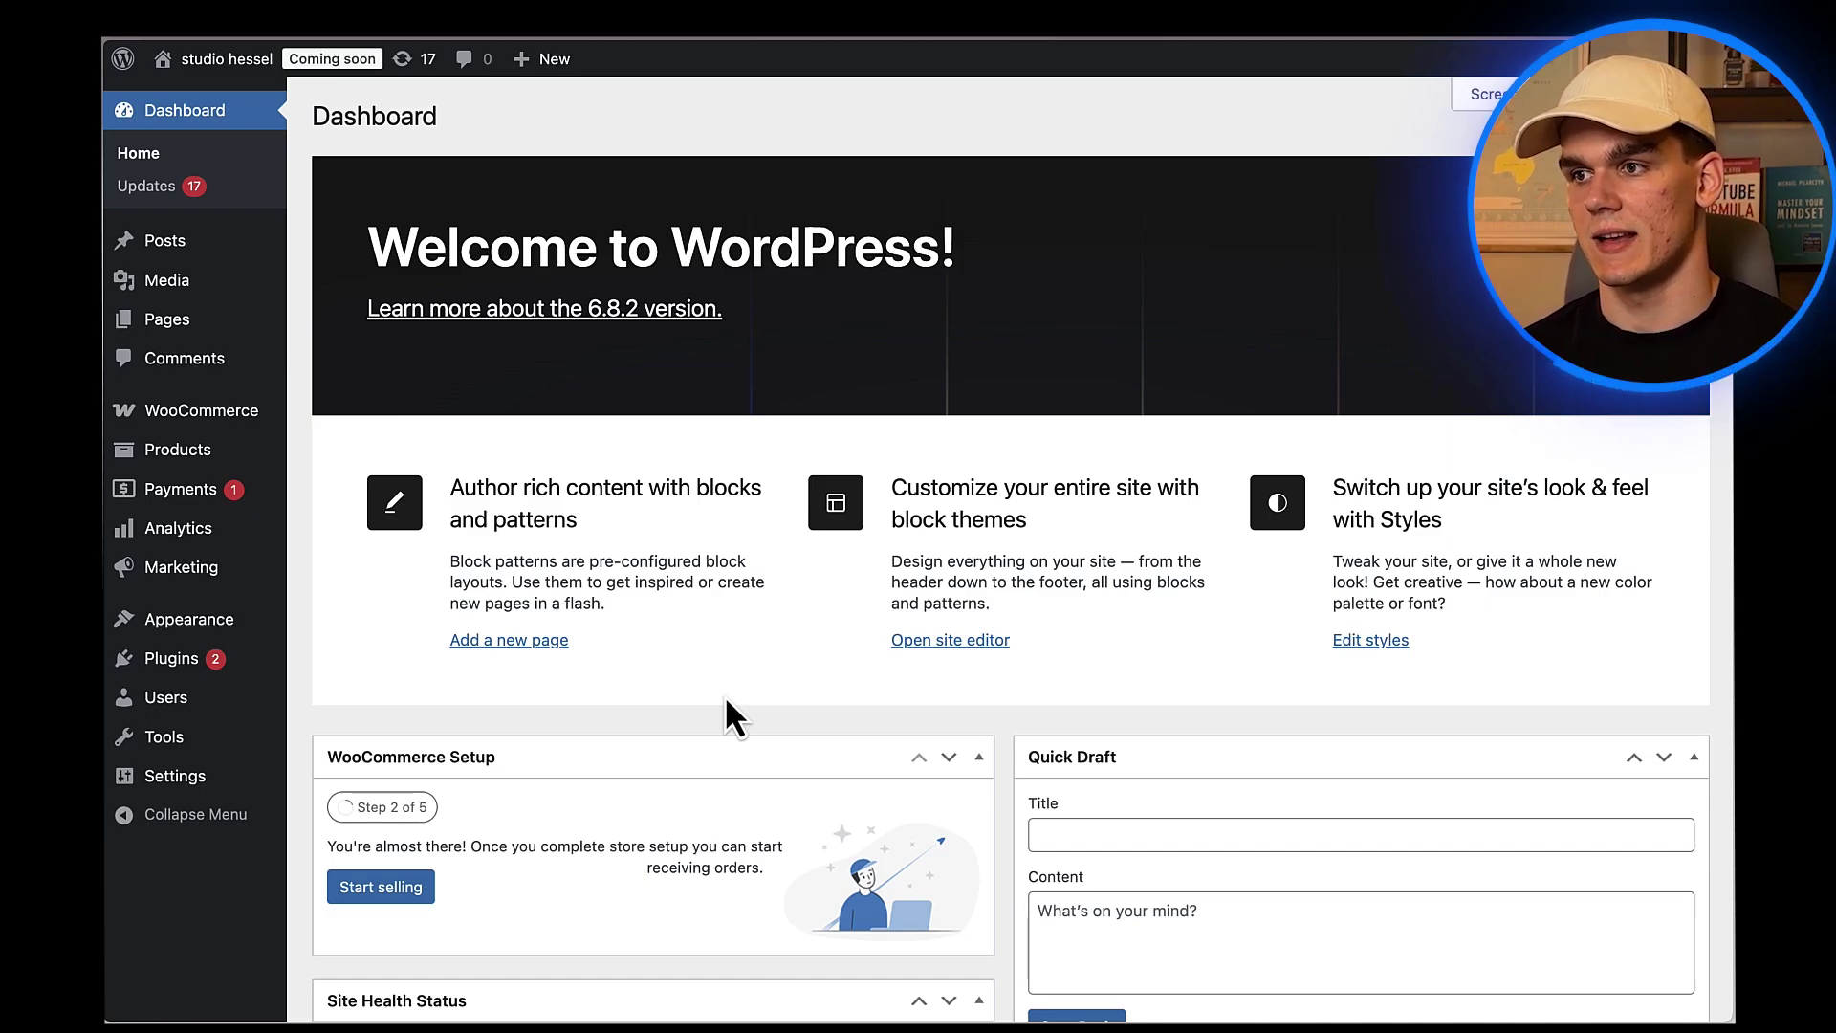
{"action": "mouse_move", "coordinate": [107, 129]}
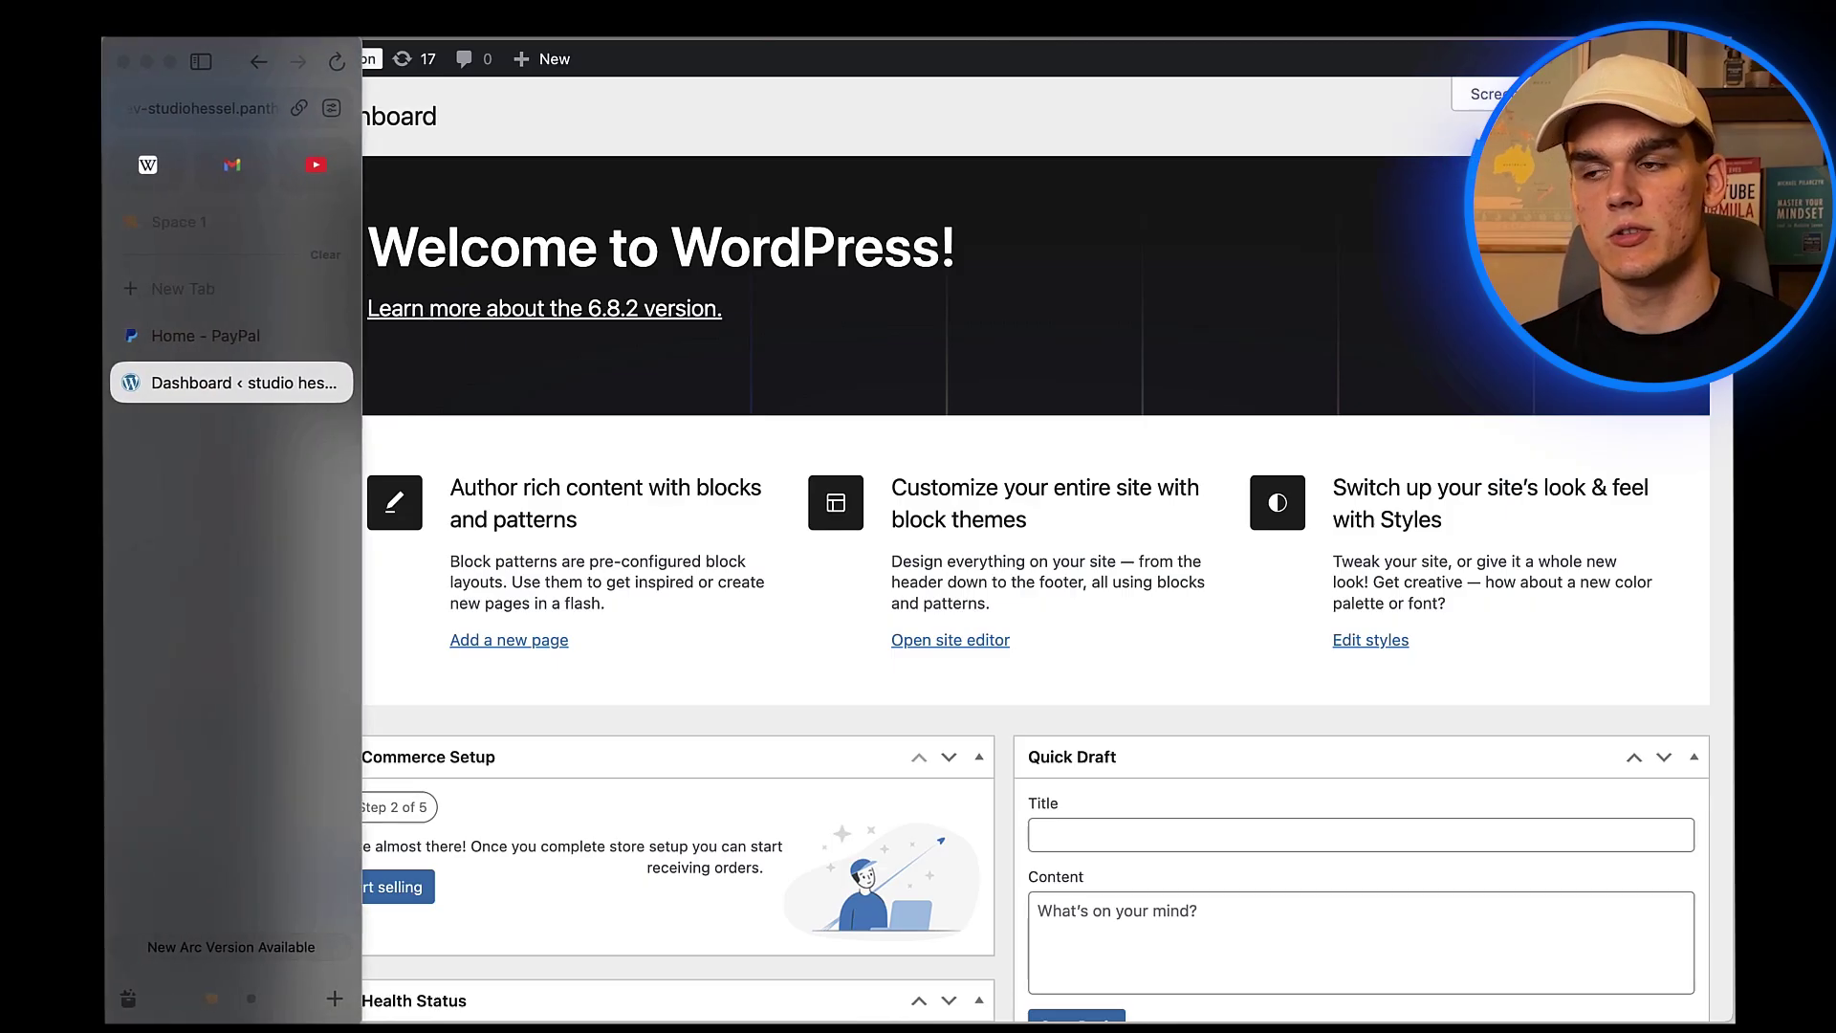
{"action": "left_click", "coordinate": [176, 112]}
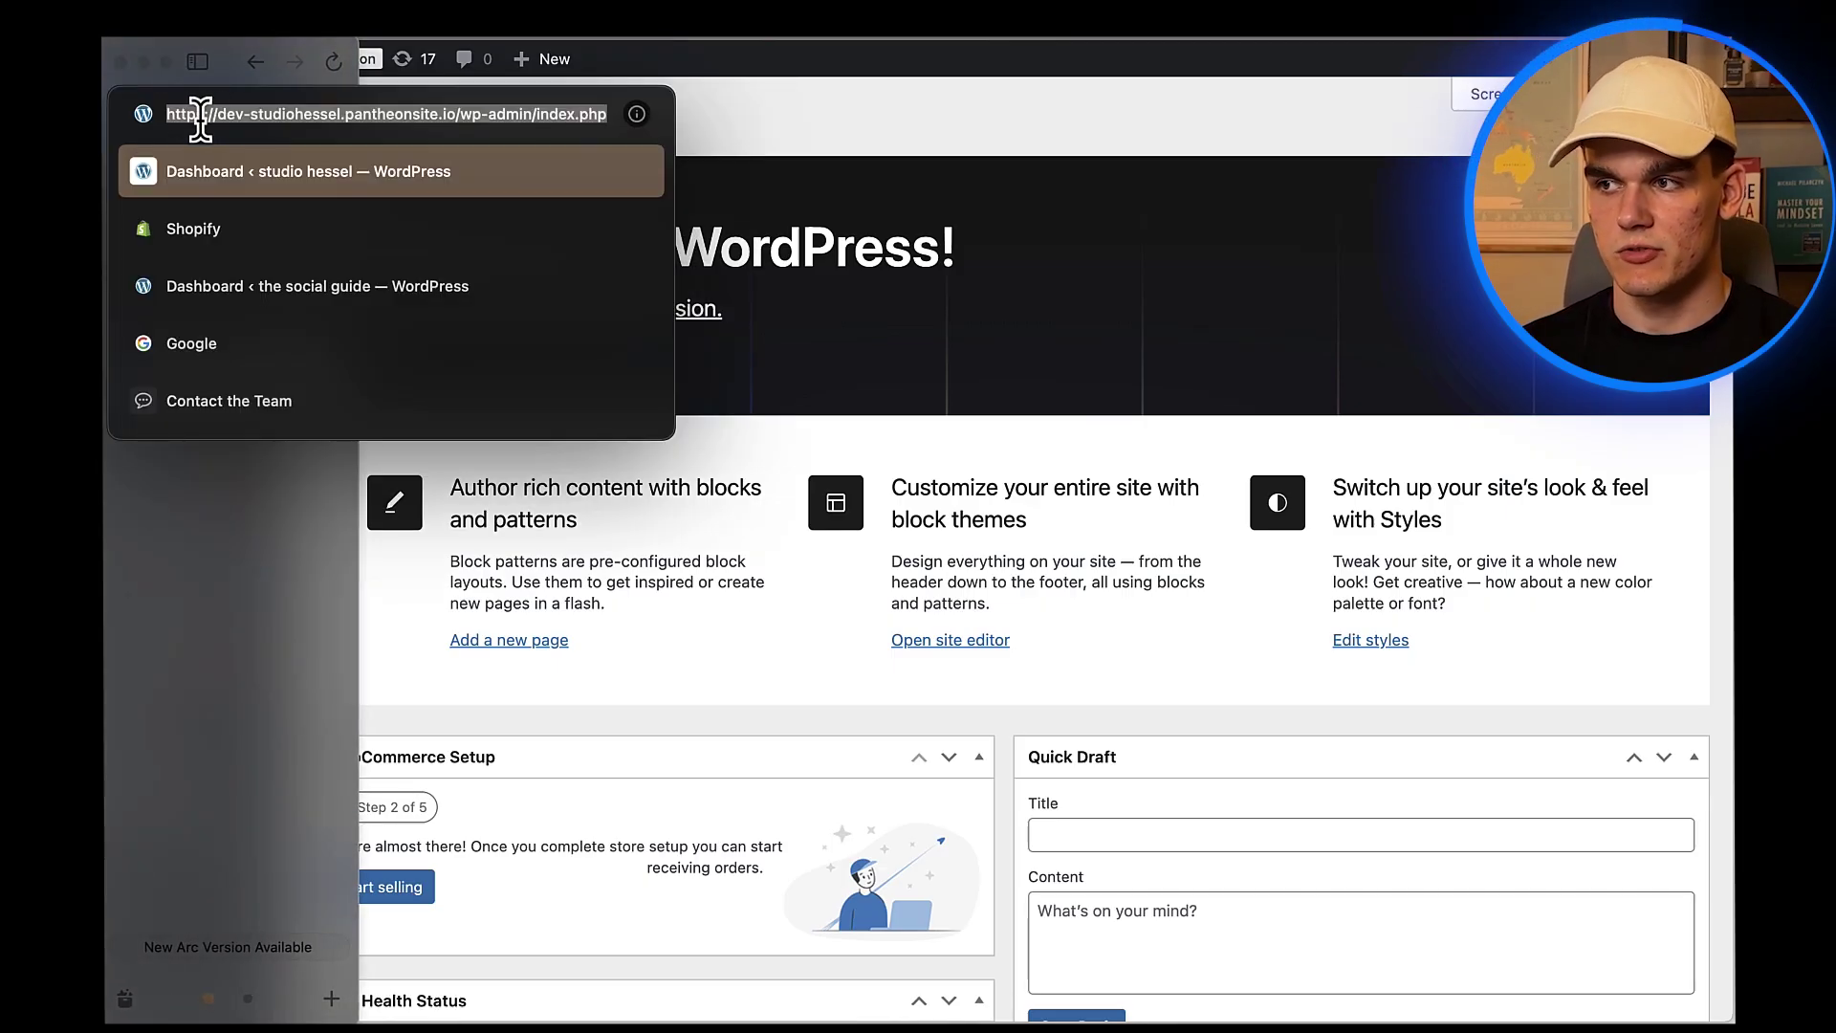
{"action": "left_click_drag", "start_coordinate": [202, 118], "coordinate": [158, 118]}
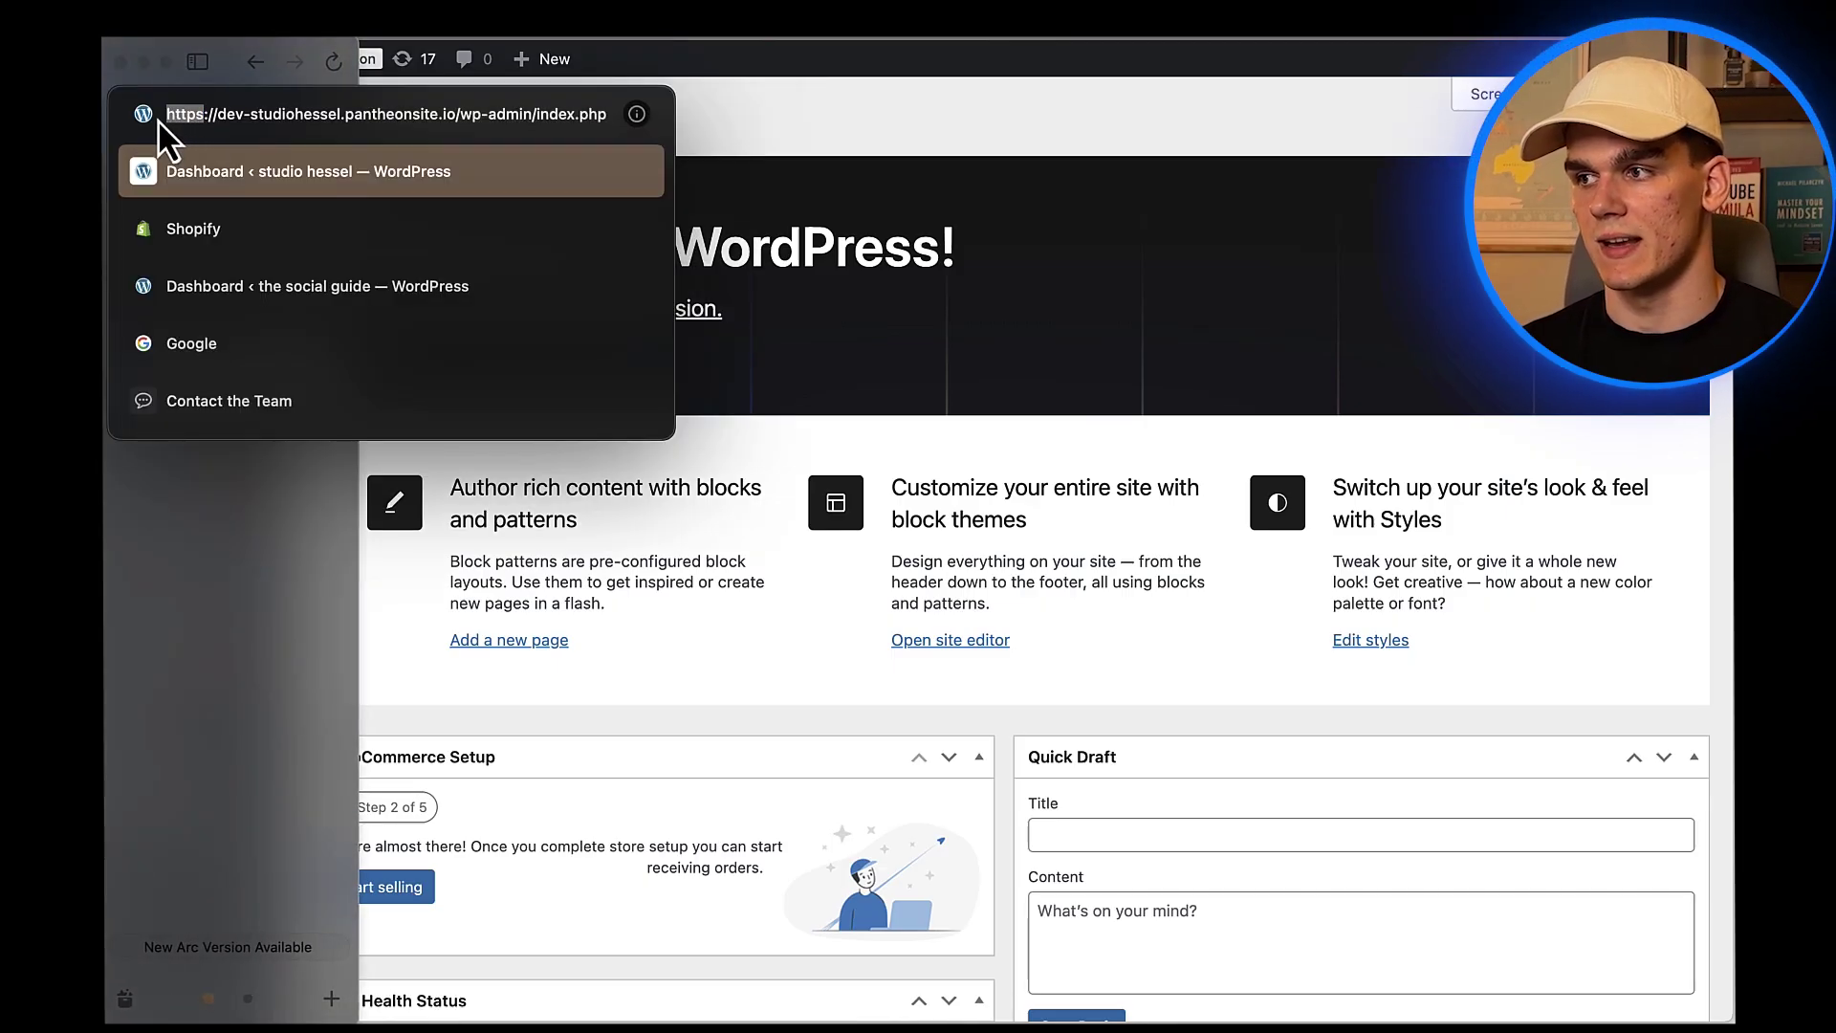
{"action": "left_click", "coordinate": [780, 588]}
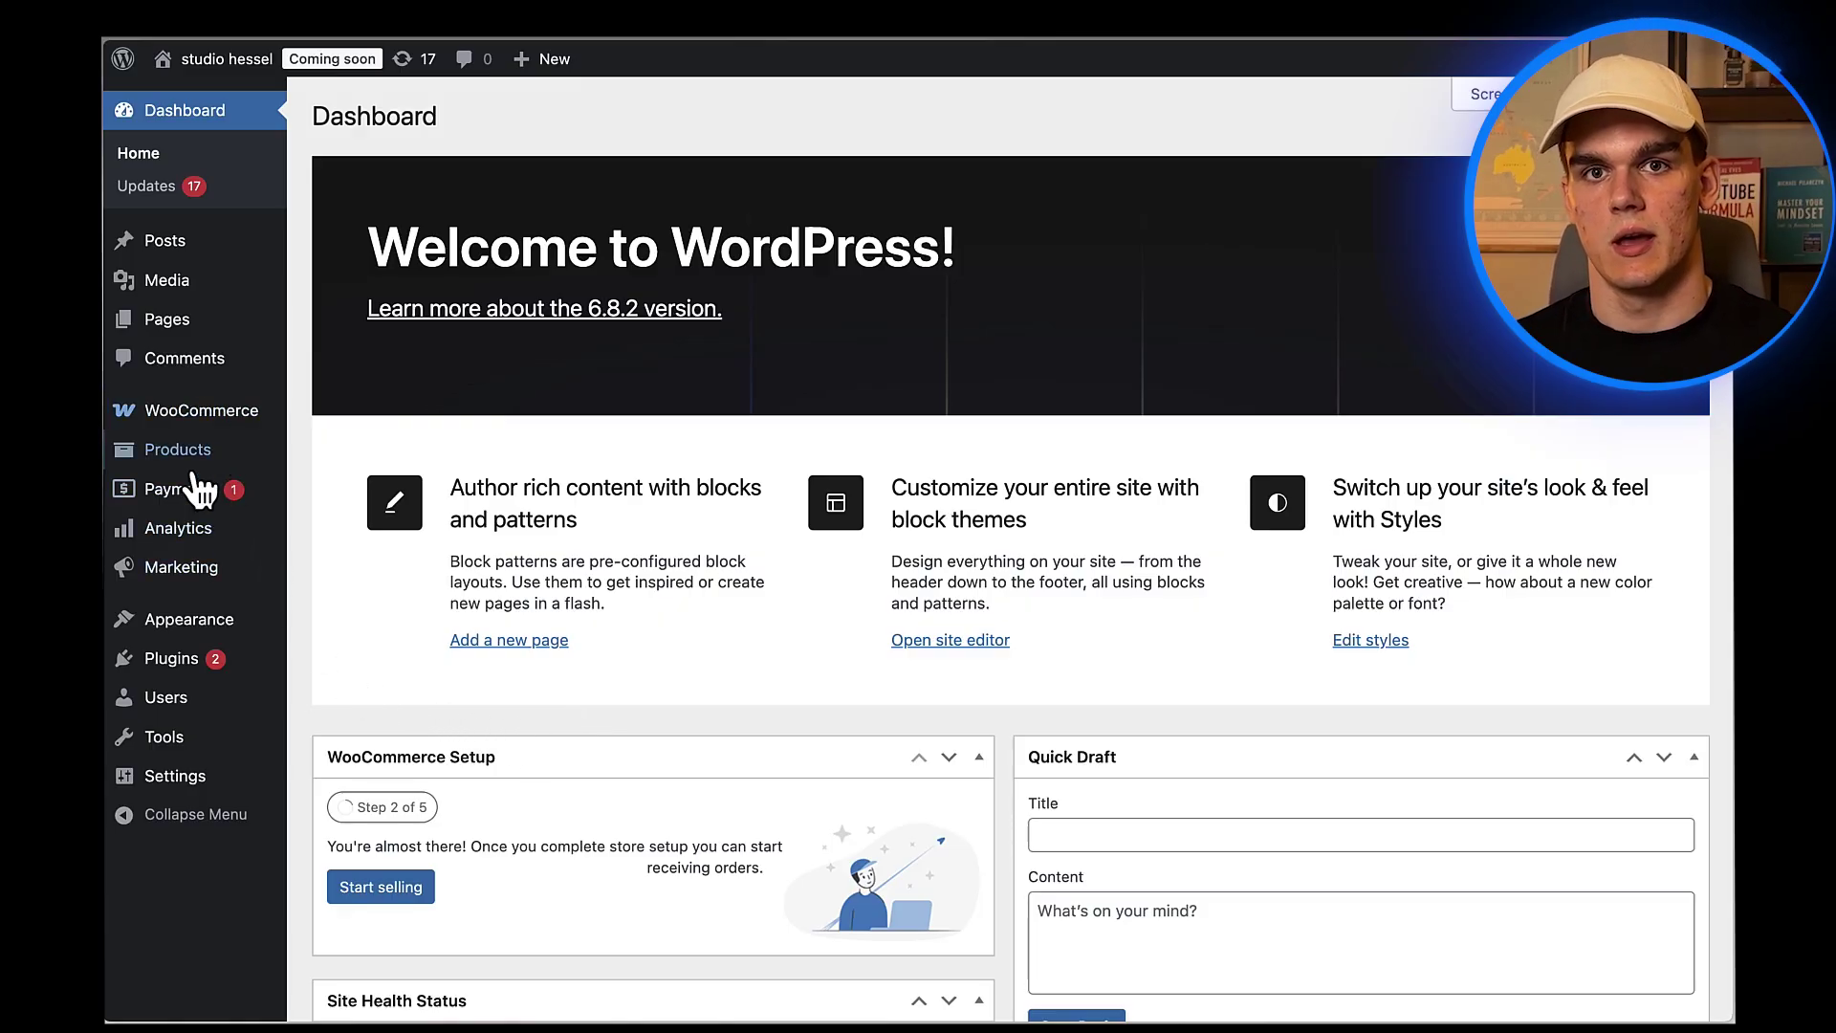
Search the plugin directory for 'paypal payments' on the Add Plugins page
{"action": "mouse_move", "coordinate": [182, 660]}
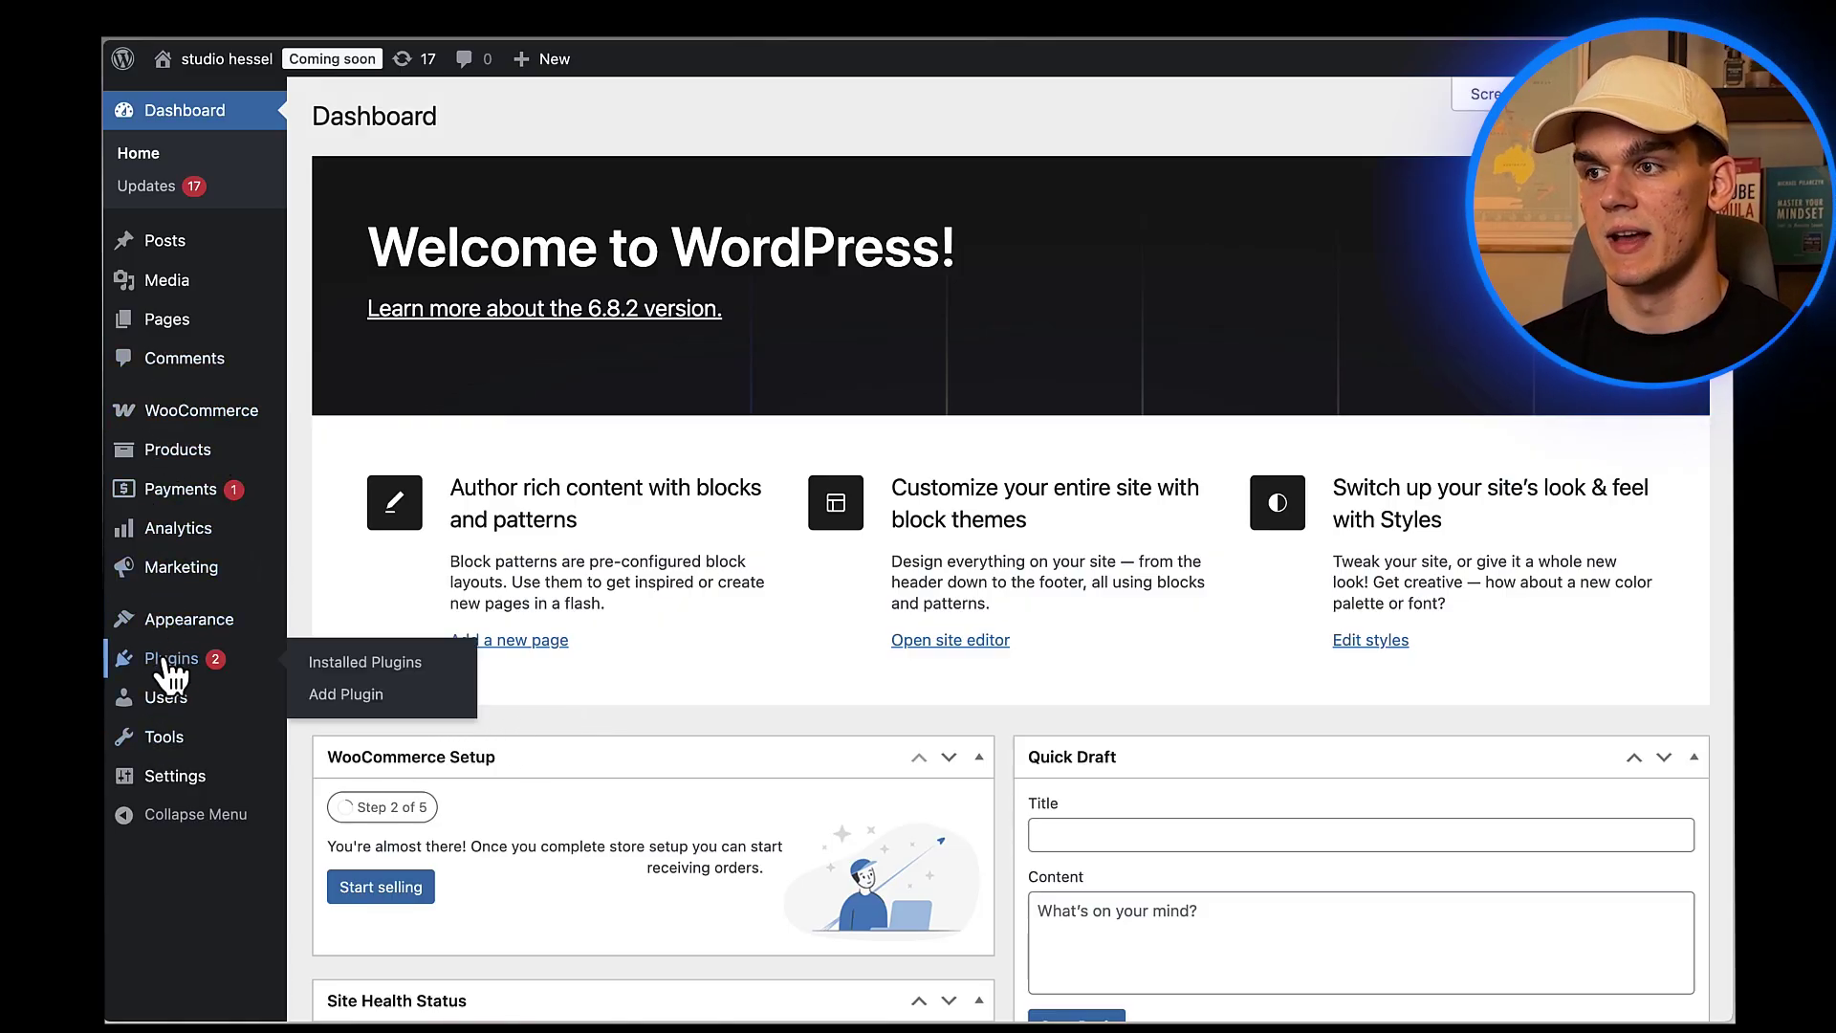
{"action": "left_click", "coordinate": [296, 695]}
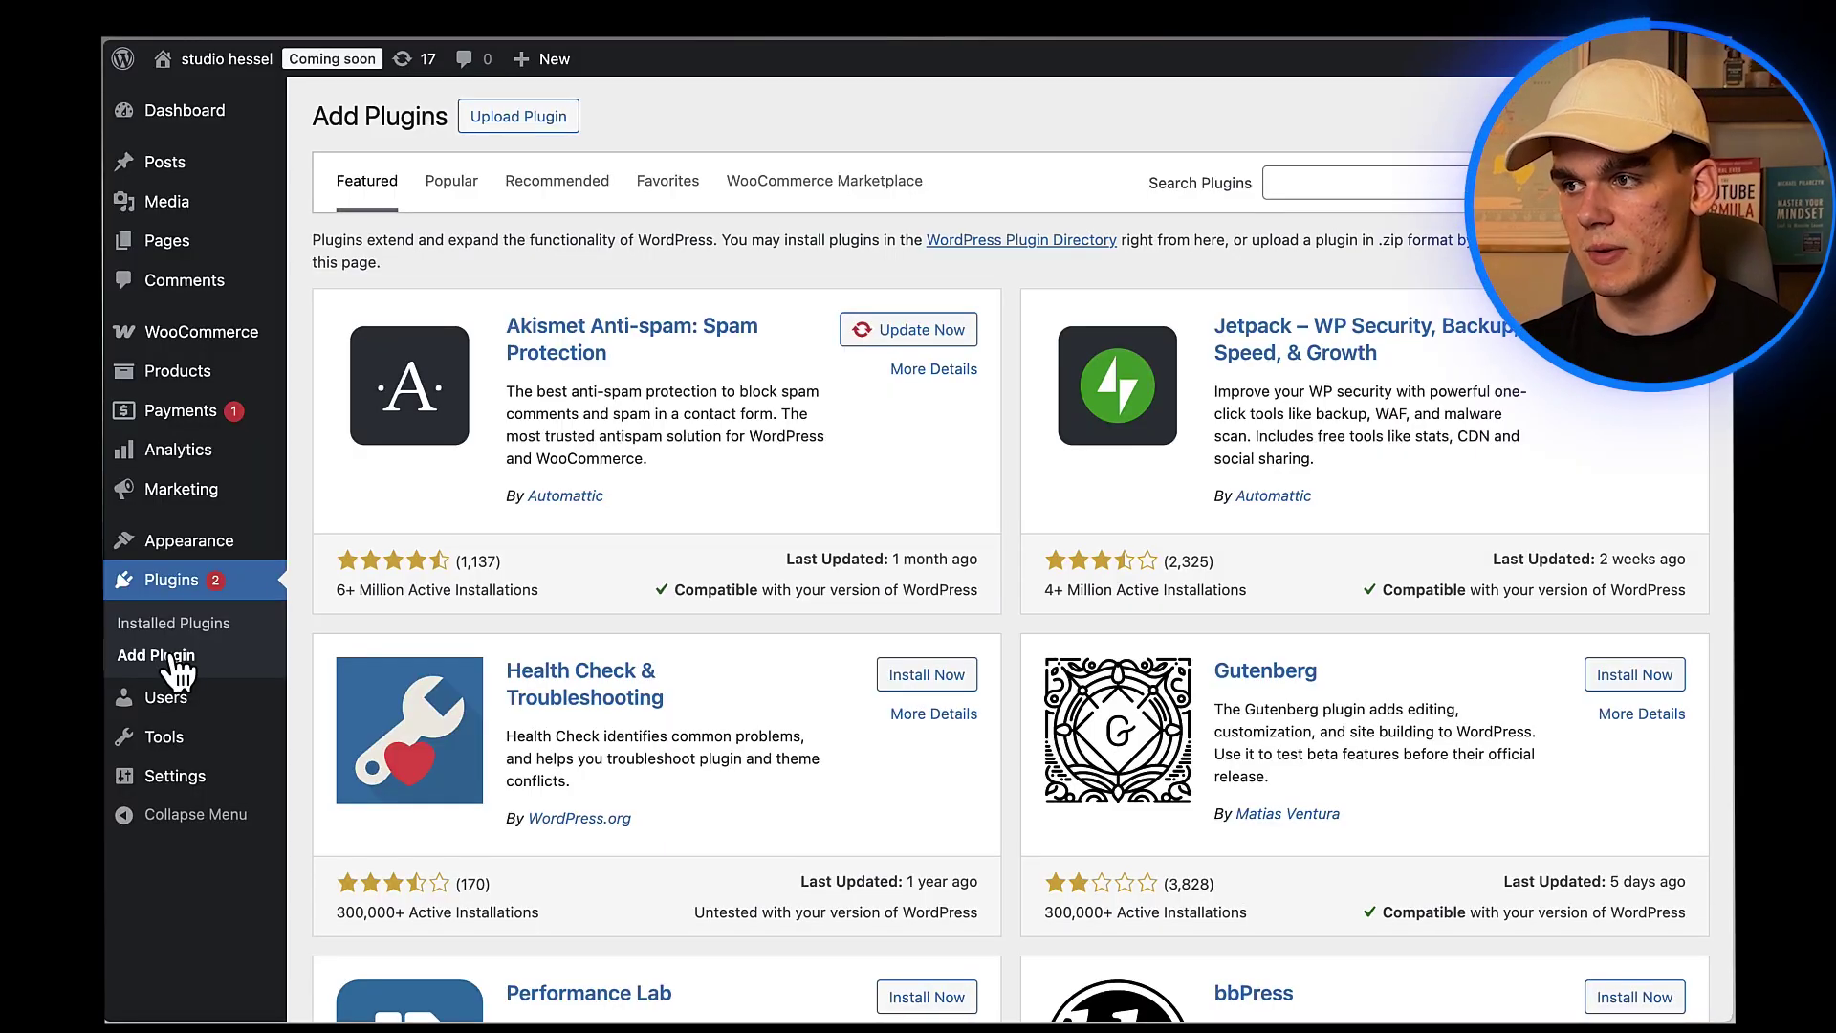
{"action": "left_click", "coordinate": [1315, 184]}
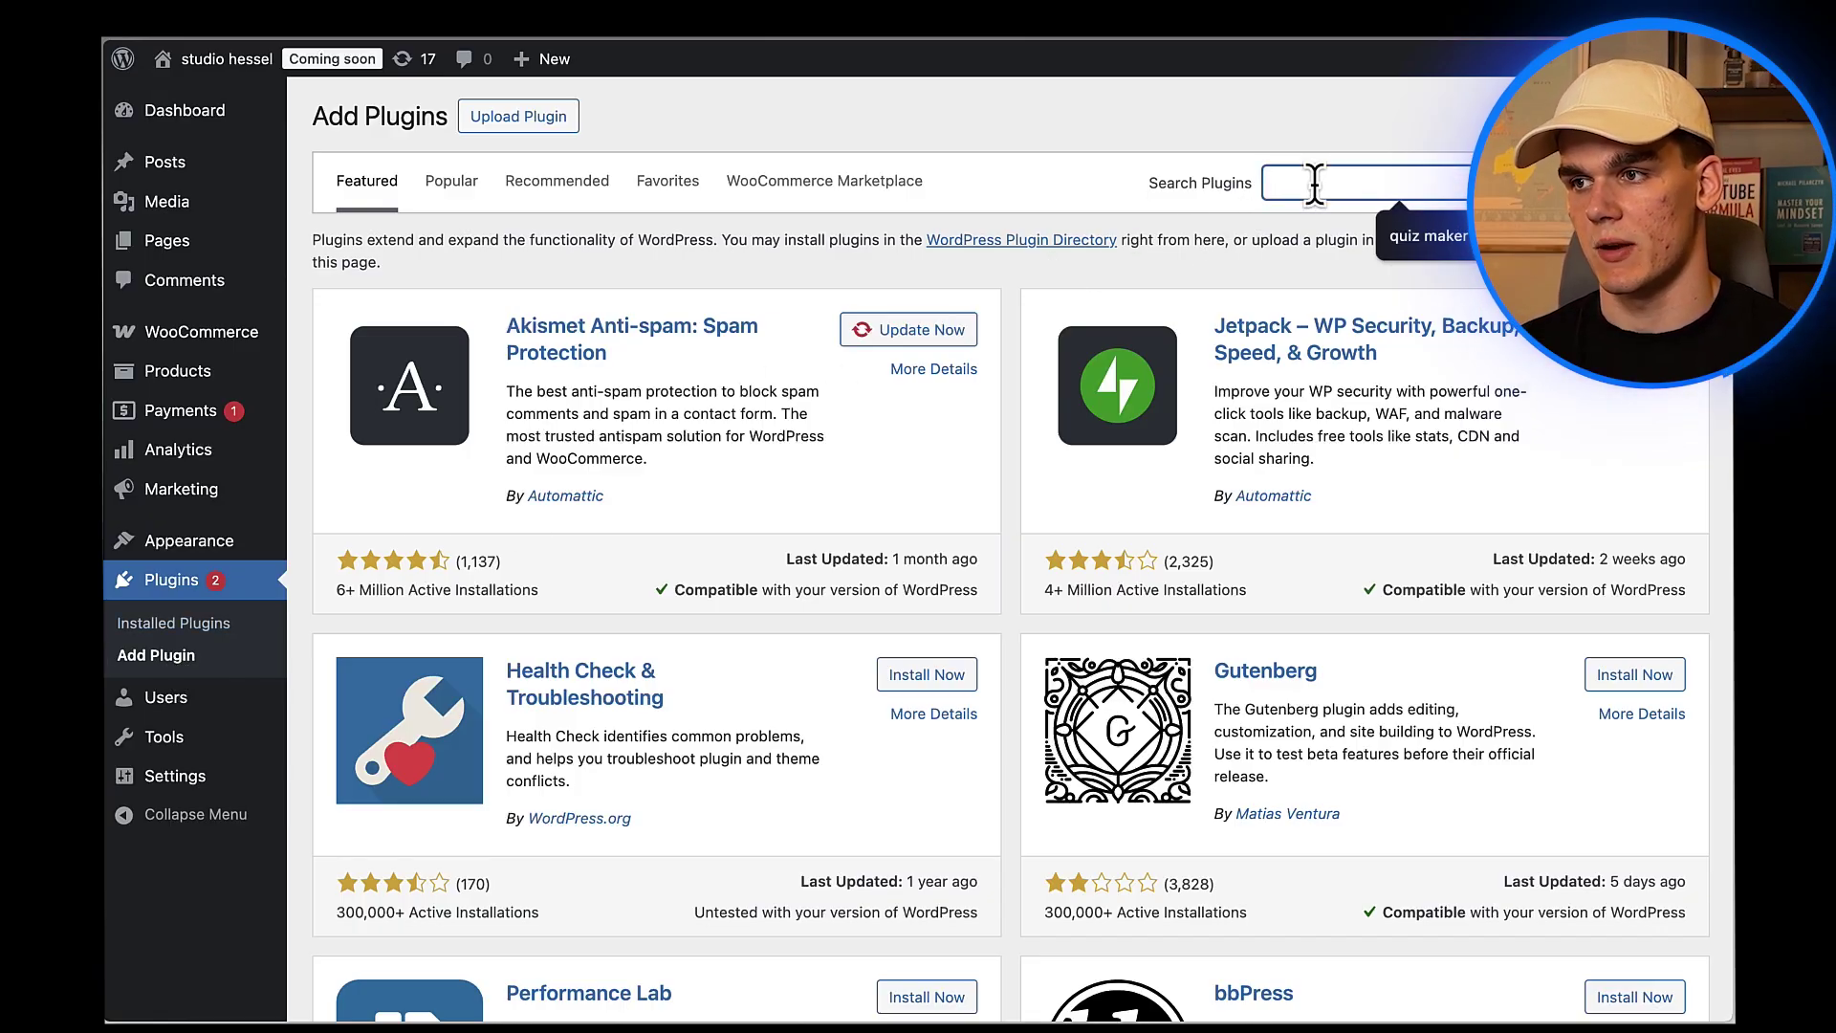
{"action": "type", "text": "paypal payments"}
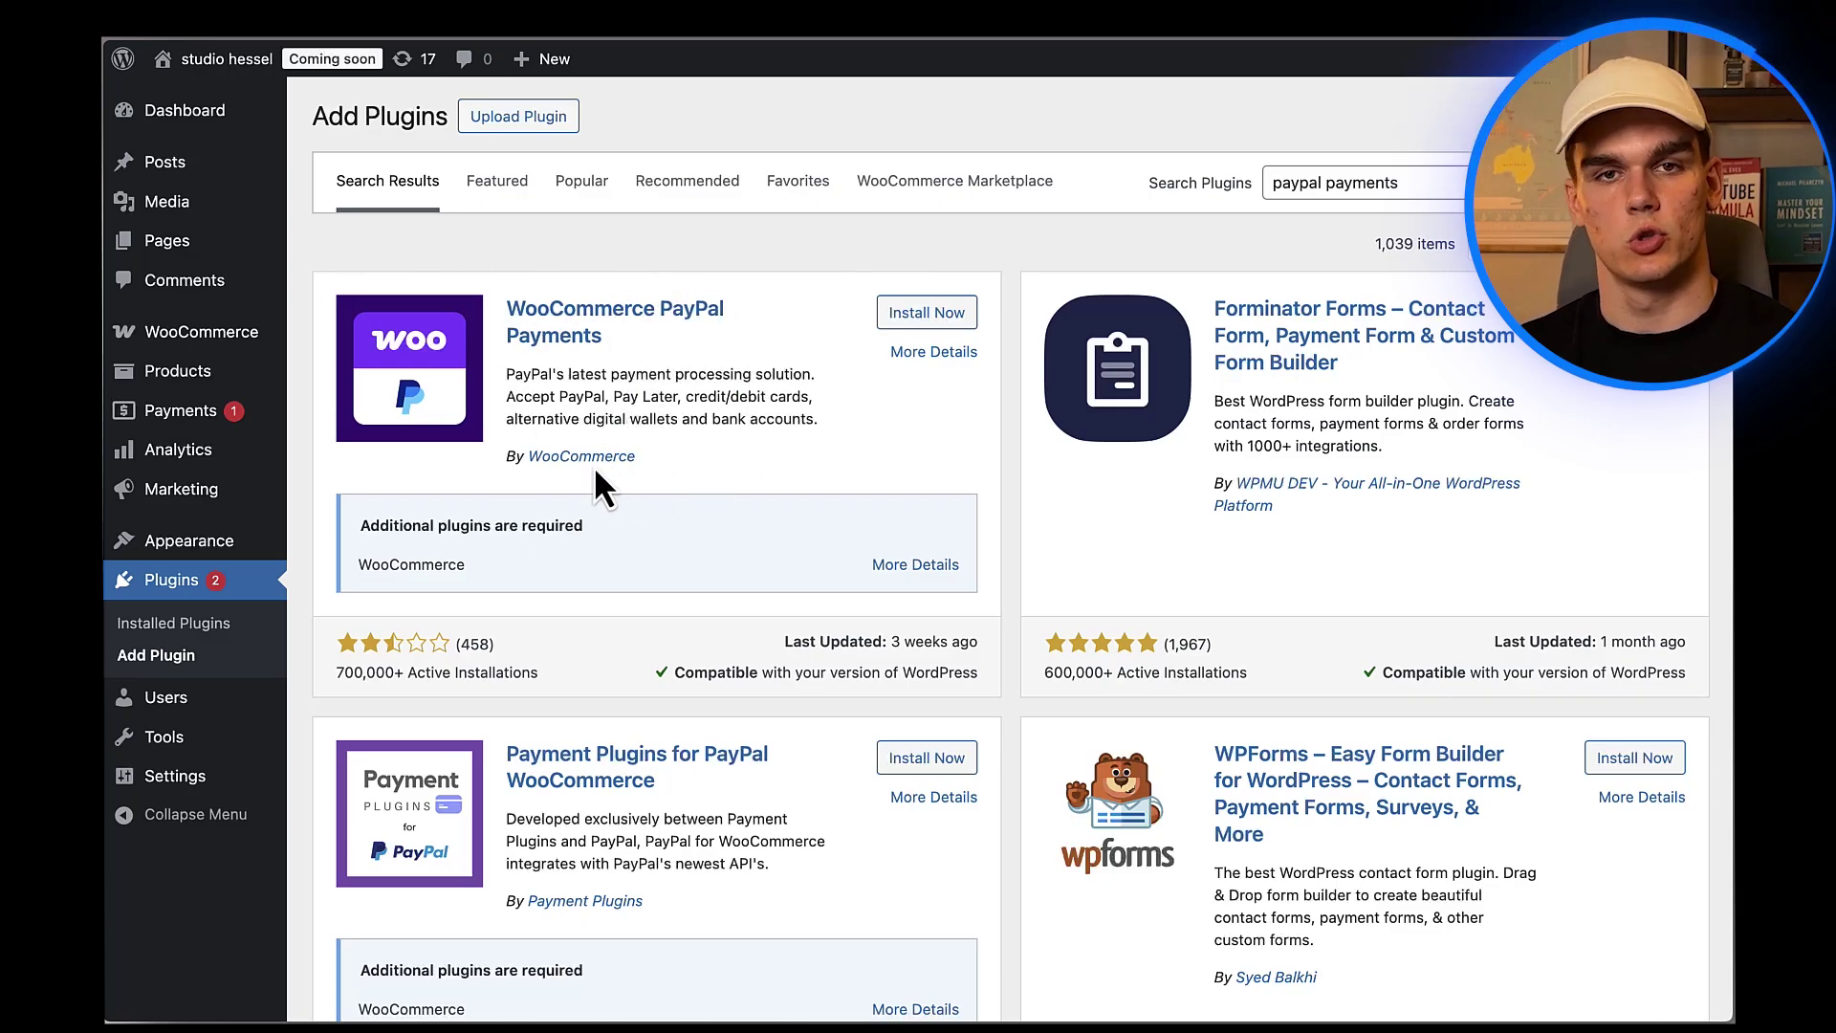
Install and activate the WooCommerce PayPal Payments plugin
{"action": "left_click", "coordinate": [934, 316]}
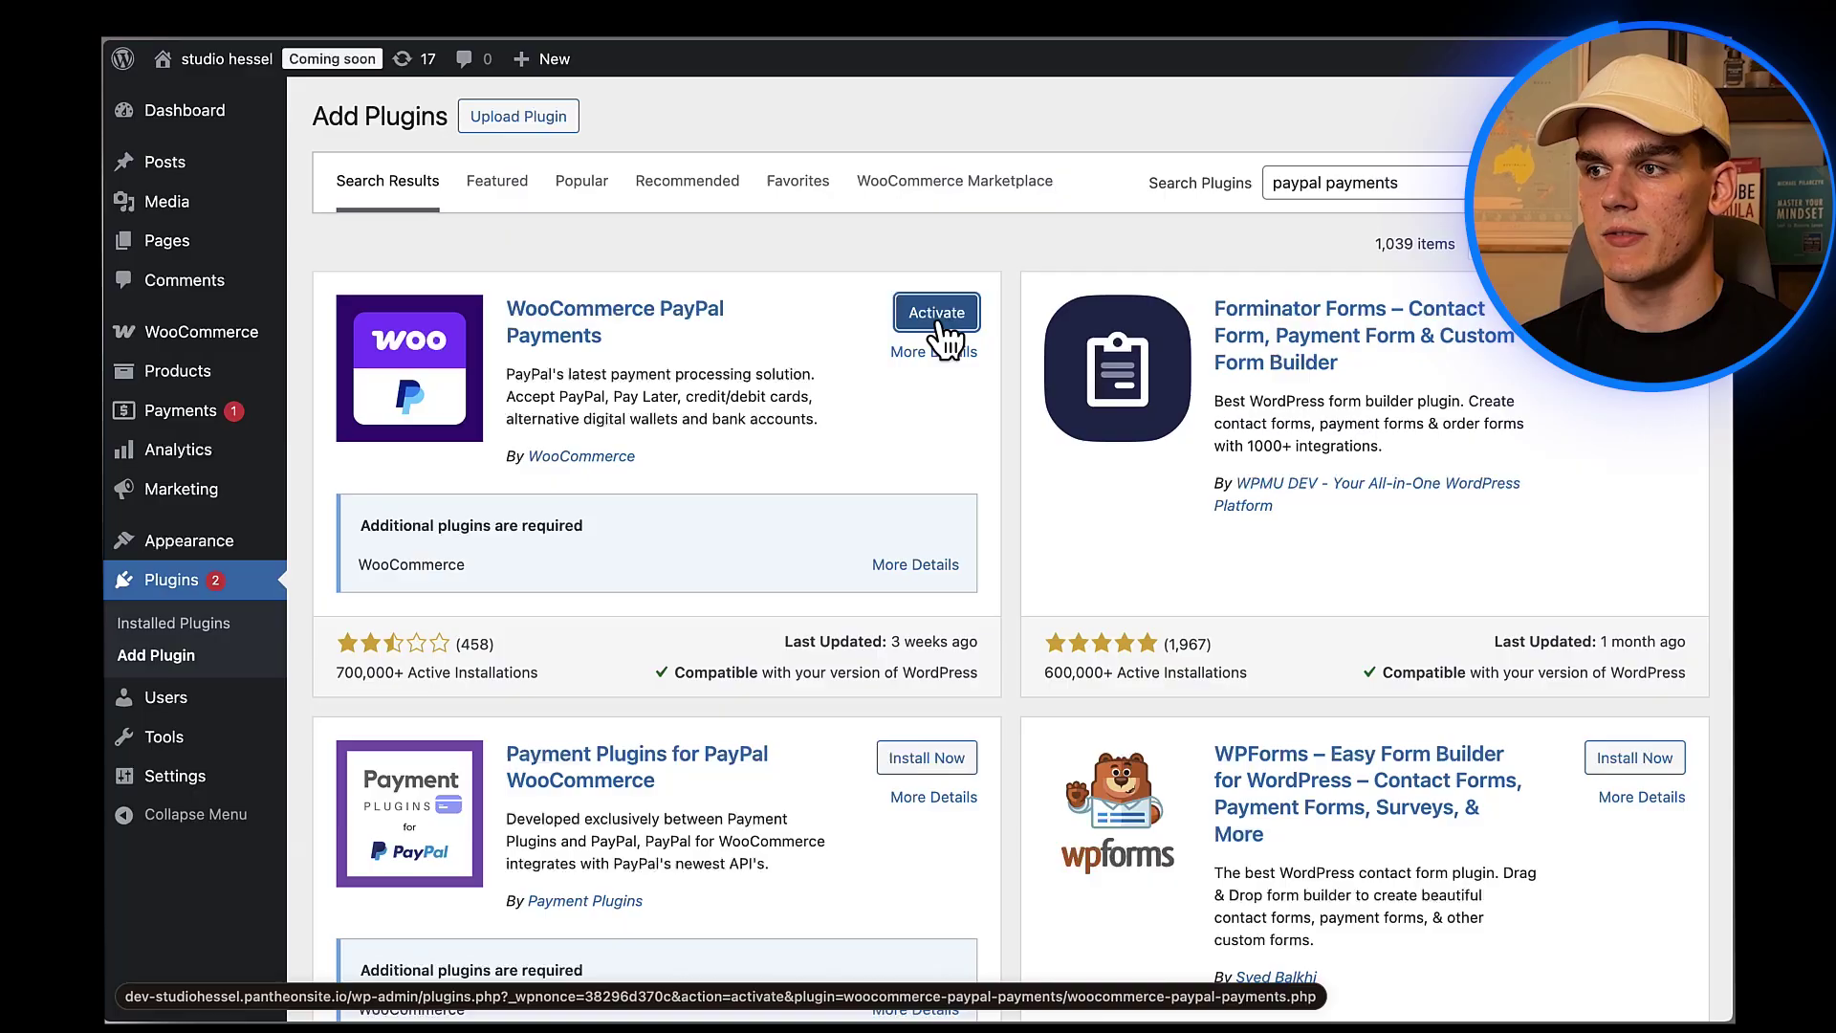
{"action": "left_click", "coordinate": [937, 320]}
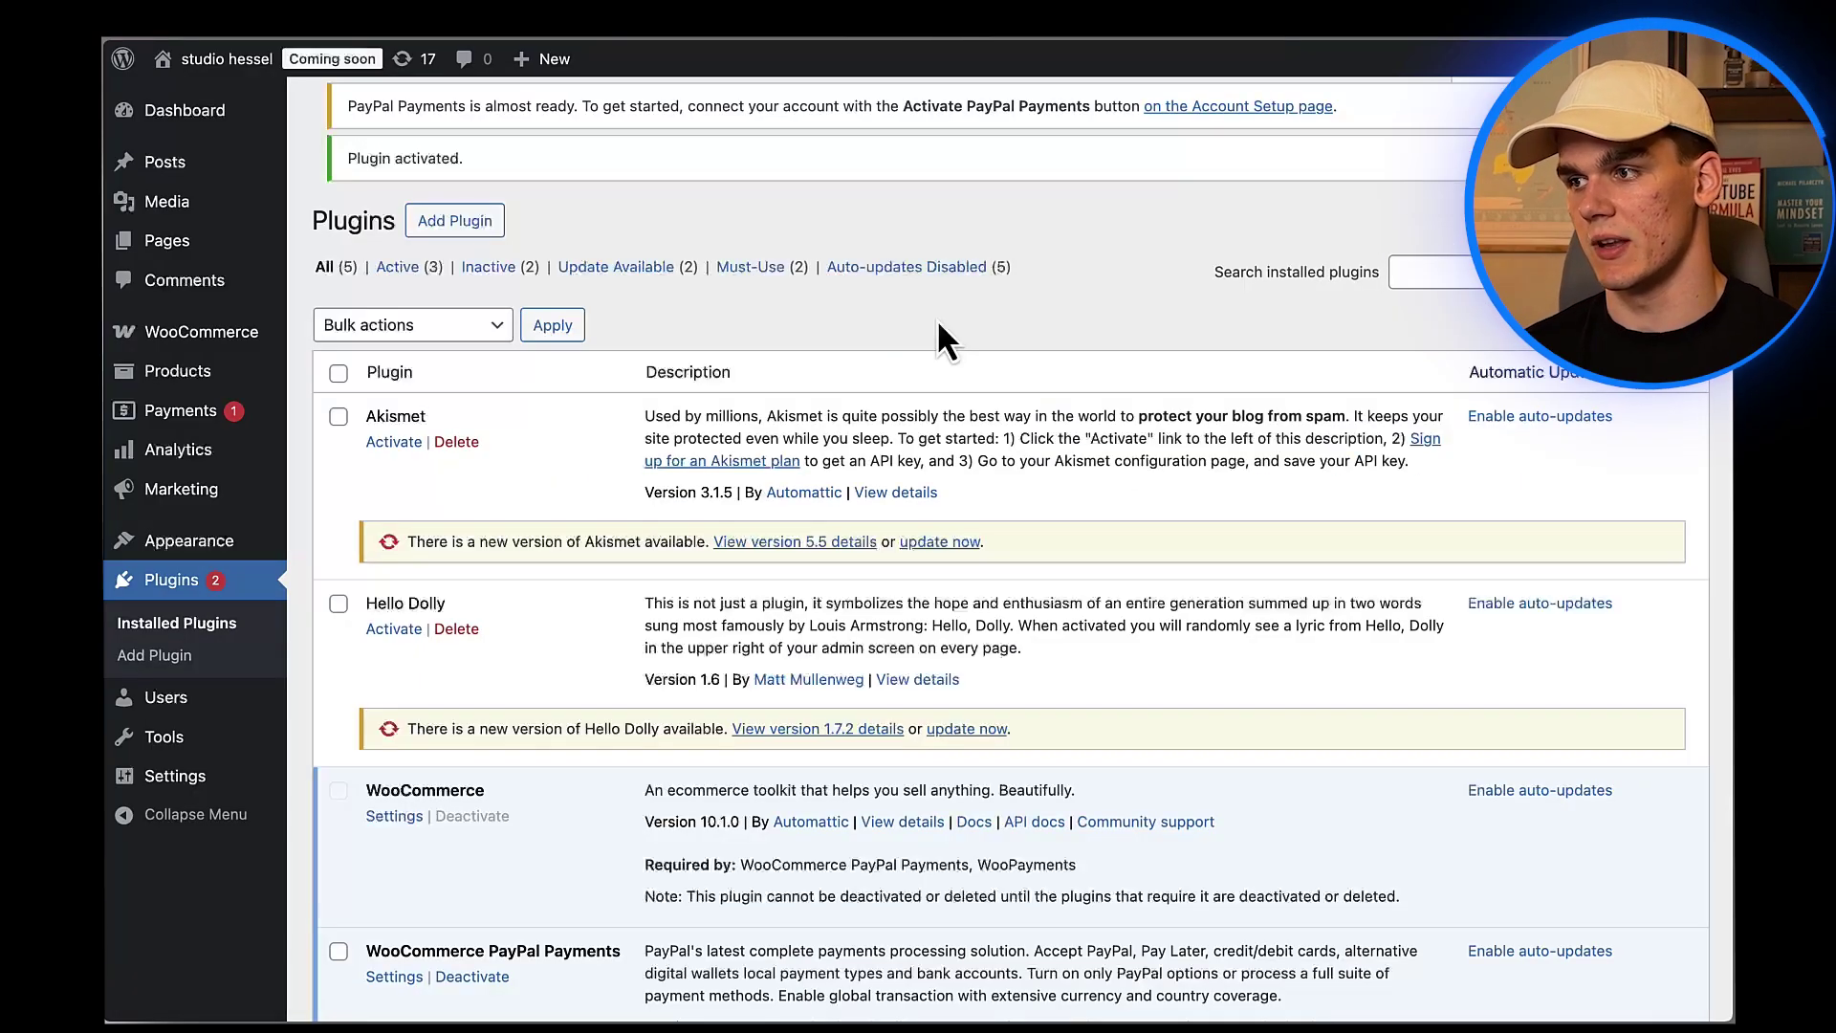
{"action": "scroll", "coordinate": [939, 330], "scroll_direction": "down", "scroll_amount": 3}
{"action": "scroll", "coordinate": [937, 330], "scroll_direction": "down", "scroll_amount": 3}
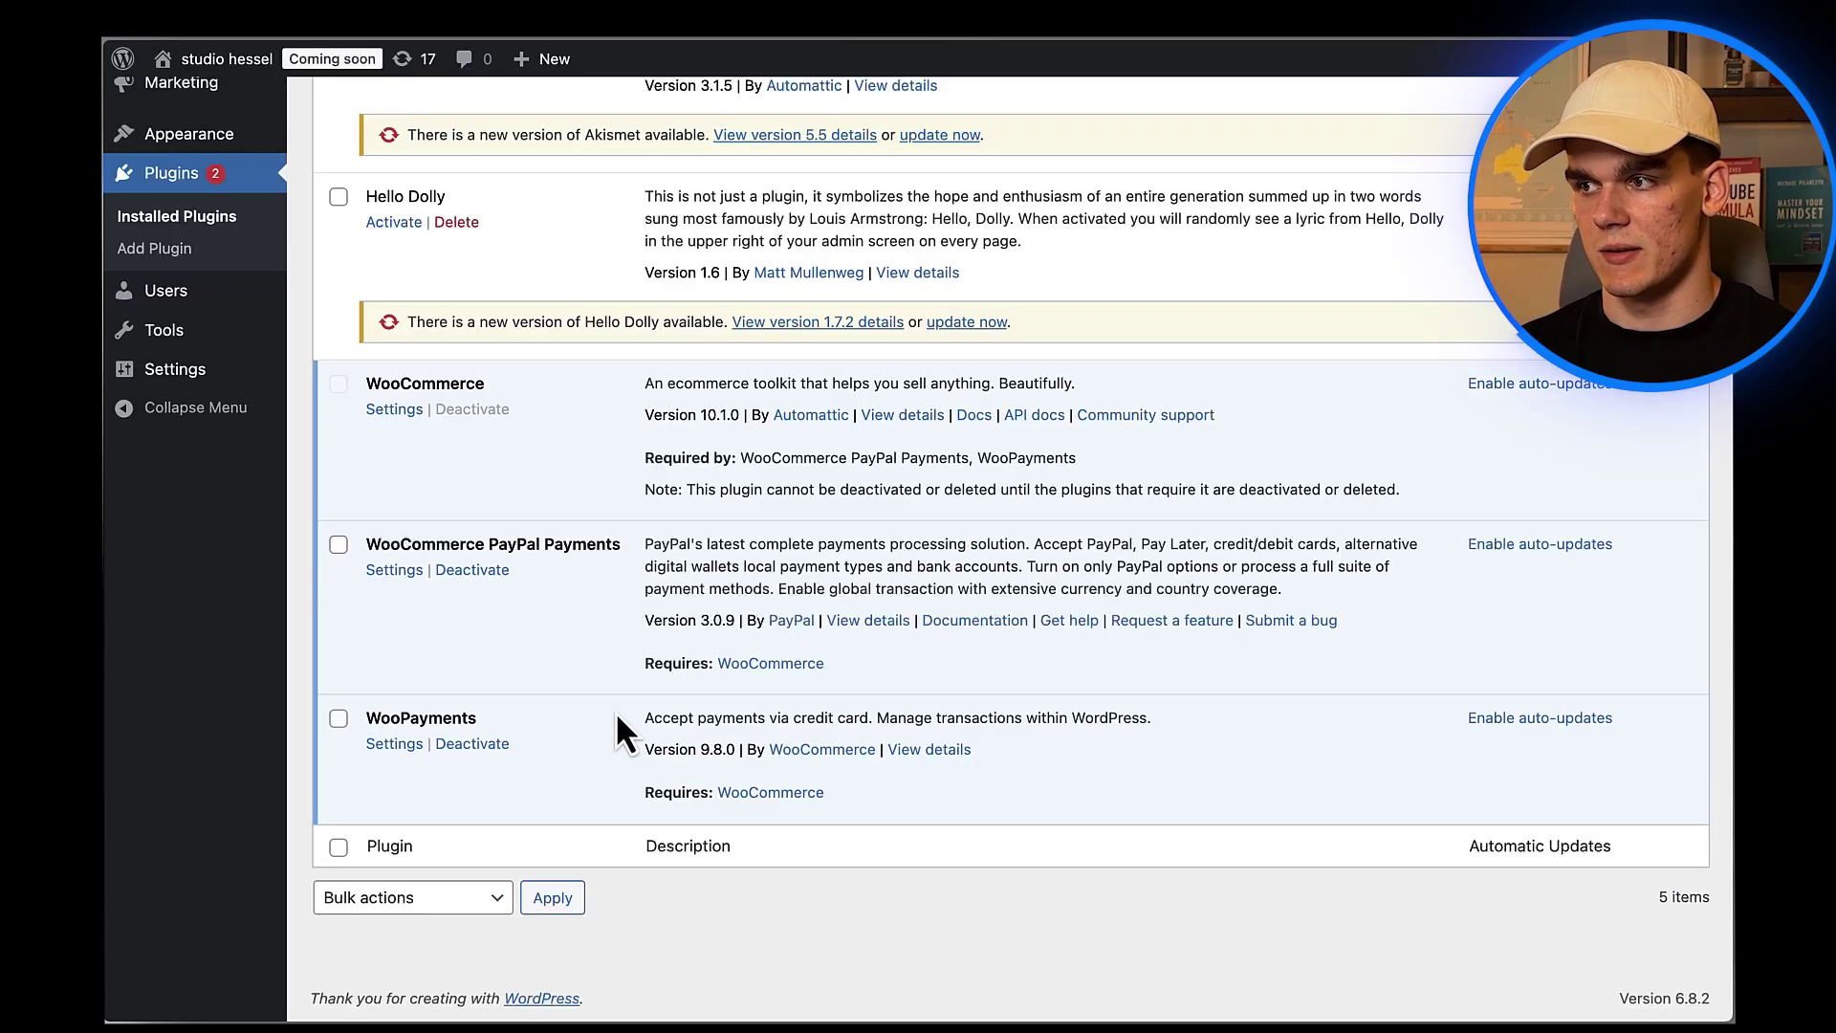
Confirm WooCommerce PayPal Payments appears active in the installed plugins list
{"action": "scroll", "coordinate": [616, 710], "scroll_direction": "up", "scroll_amount": 2}
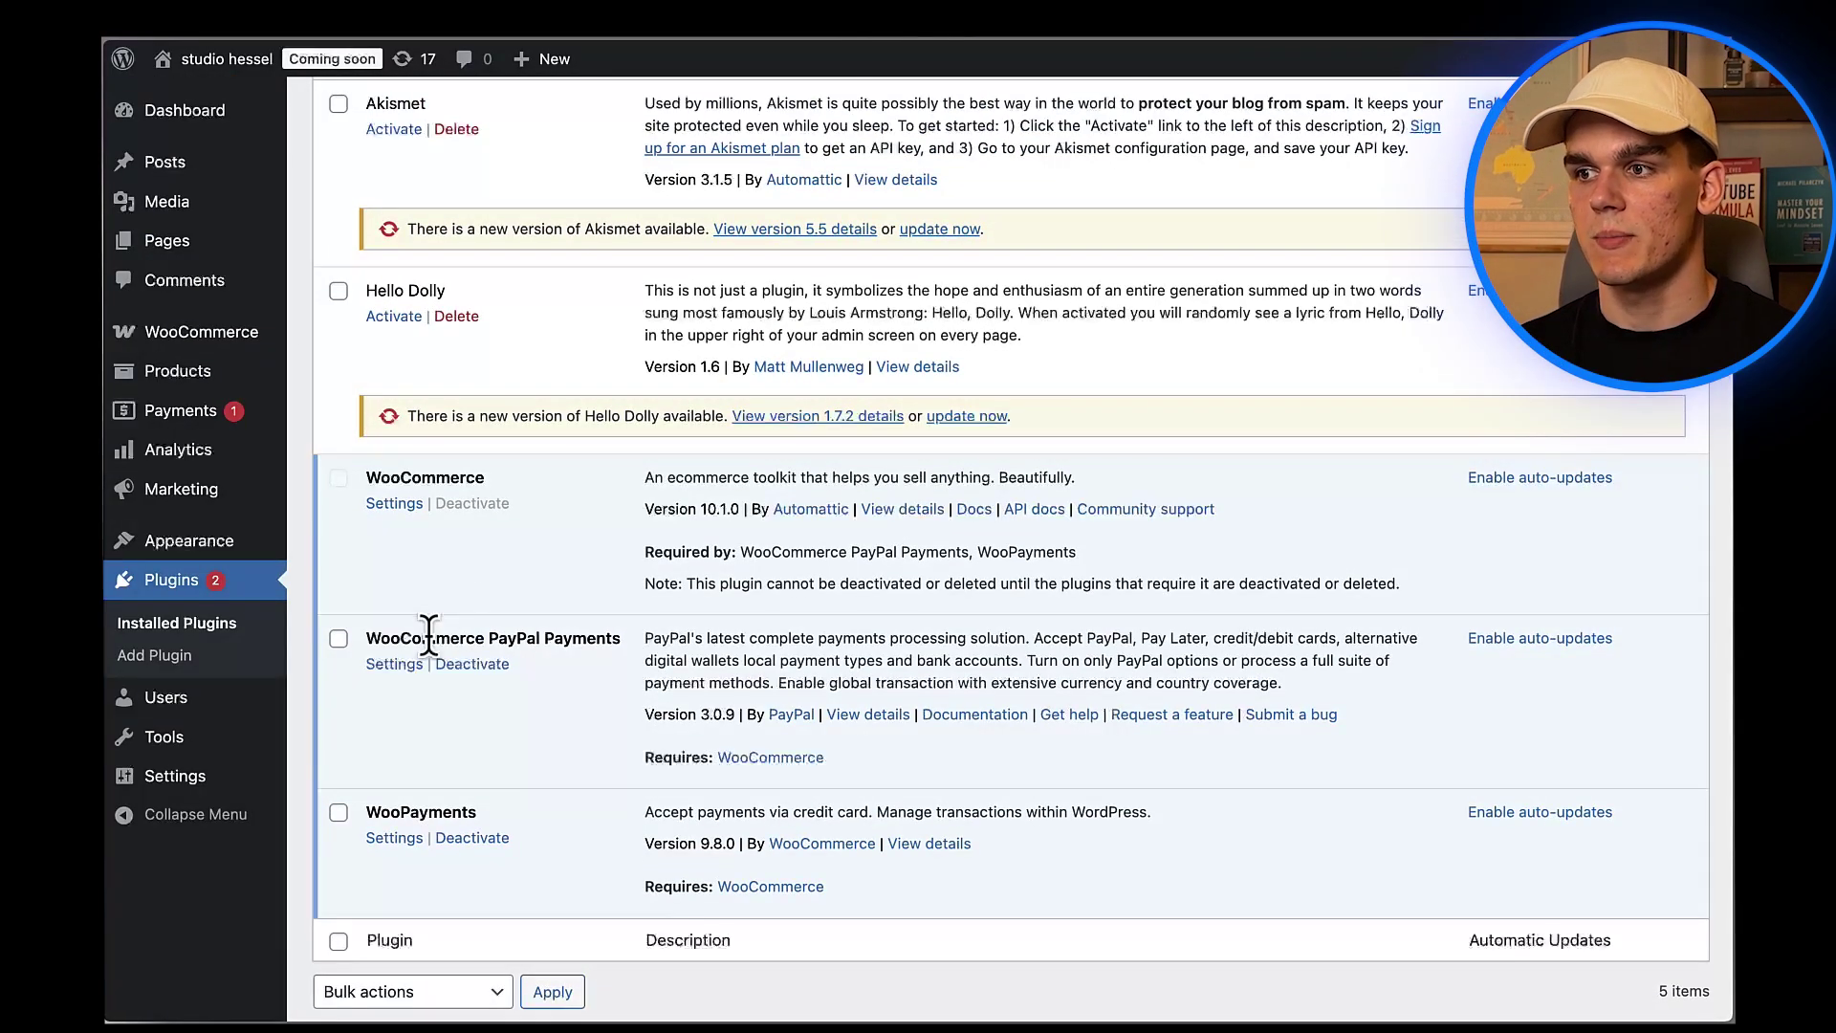
{"action": "triple_click", "coordinate": [620, 637]}
{"action": "scroll", "coordinate": [533, 572], "scroll_direction": "up", "scroll_amount": 4}
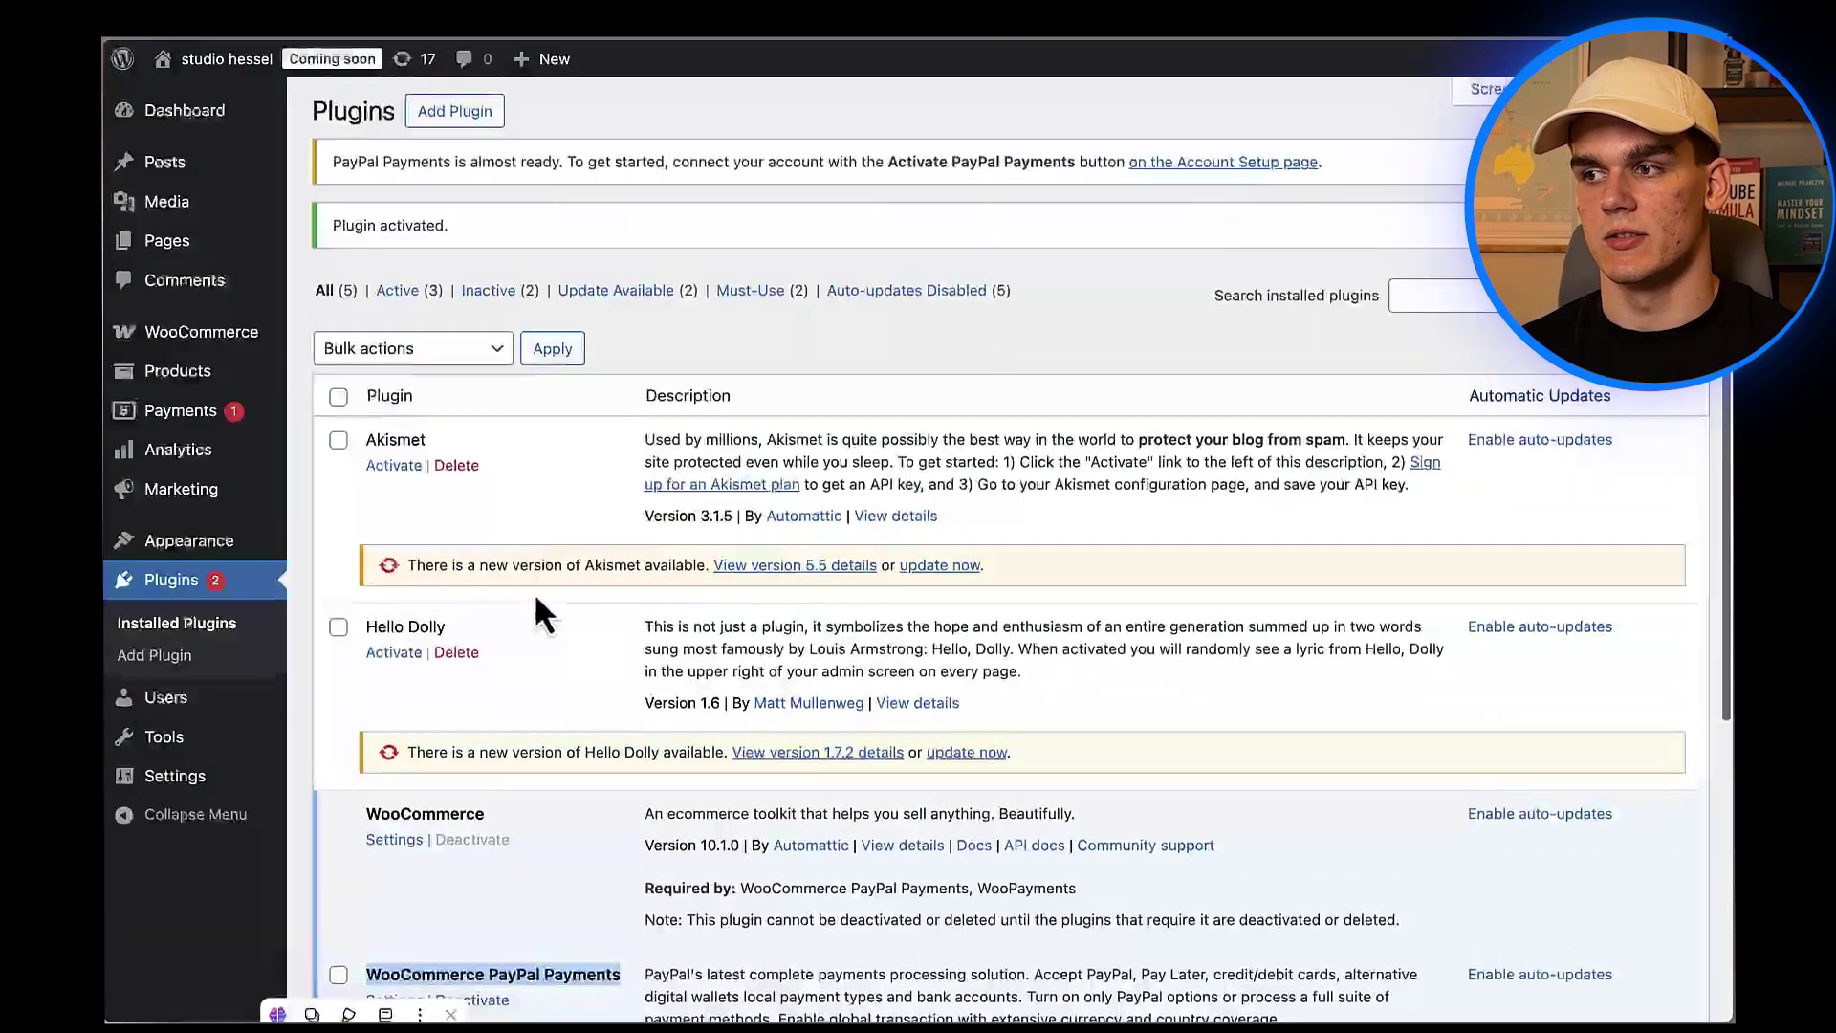
{"action": "left_click", "coordinate": [536, 834]}
{"action": "scroll", "coordinate": [536, 832], "scroll_direction": "down", "scroll_amount": 5}
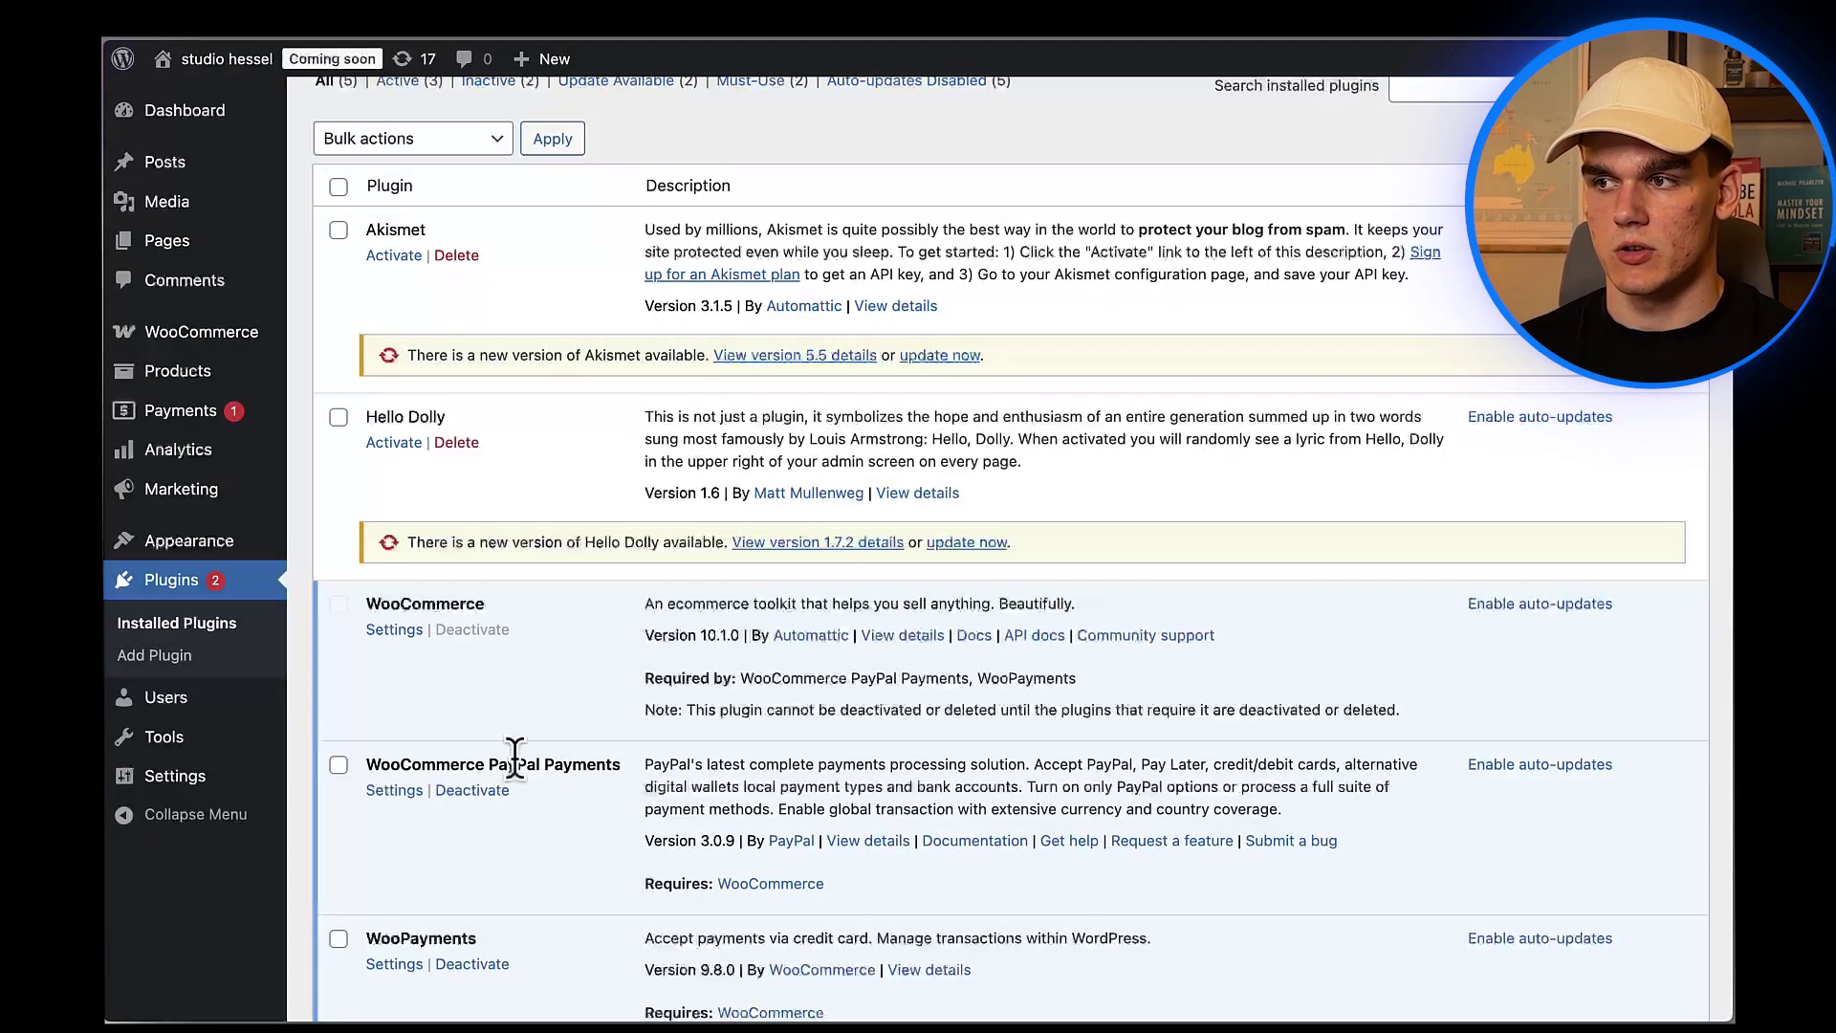
{"action": "mouse_move", "coordinate": [184, 336]}
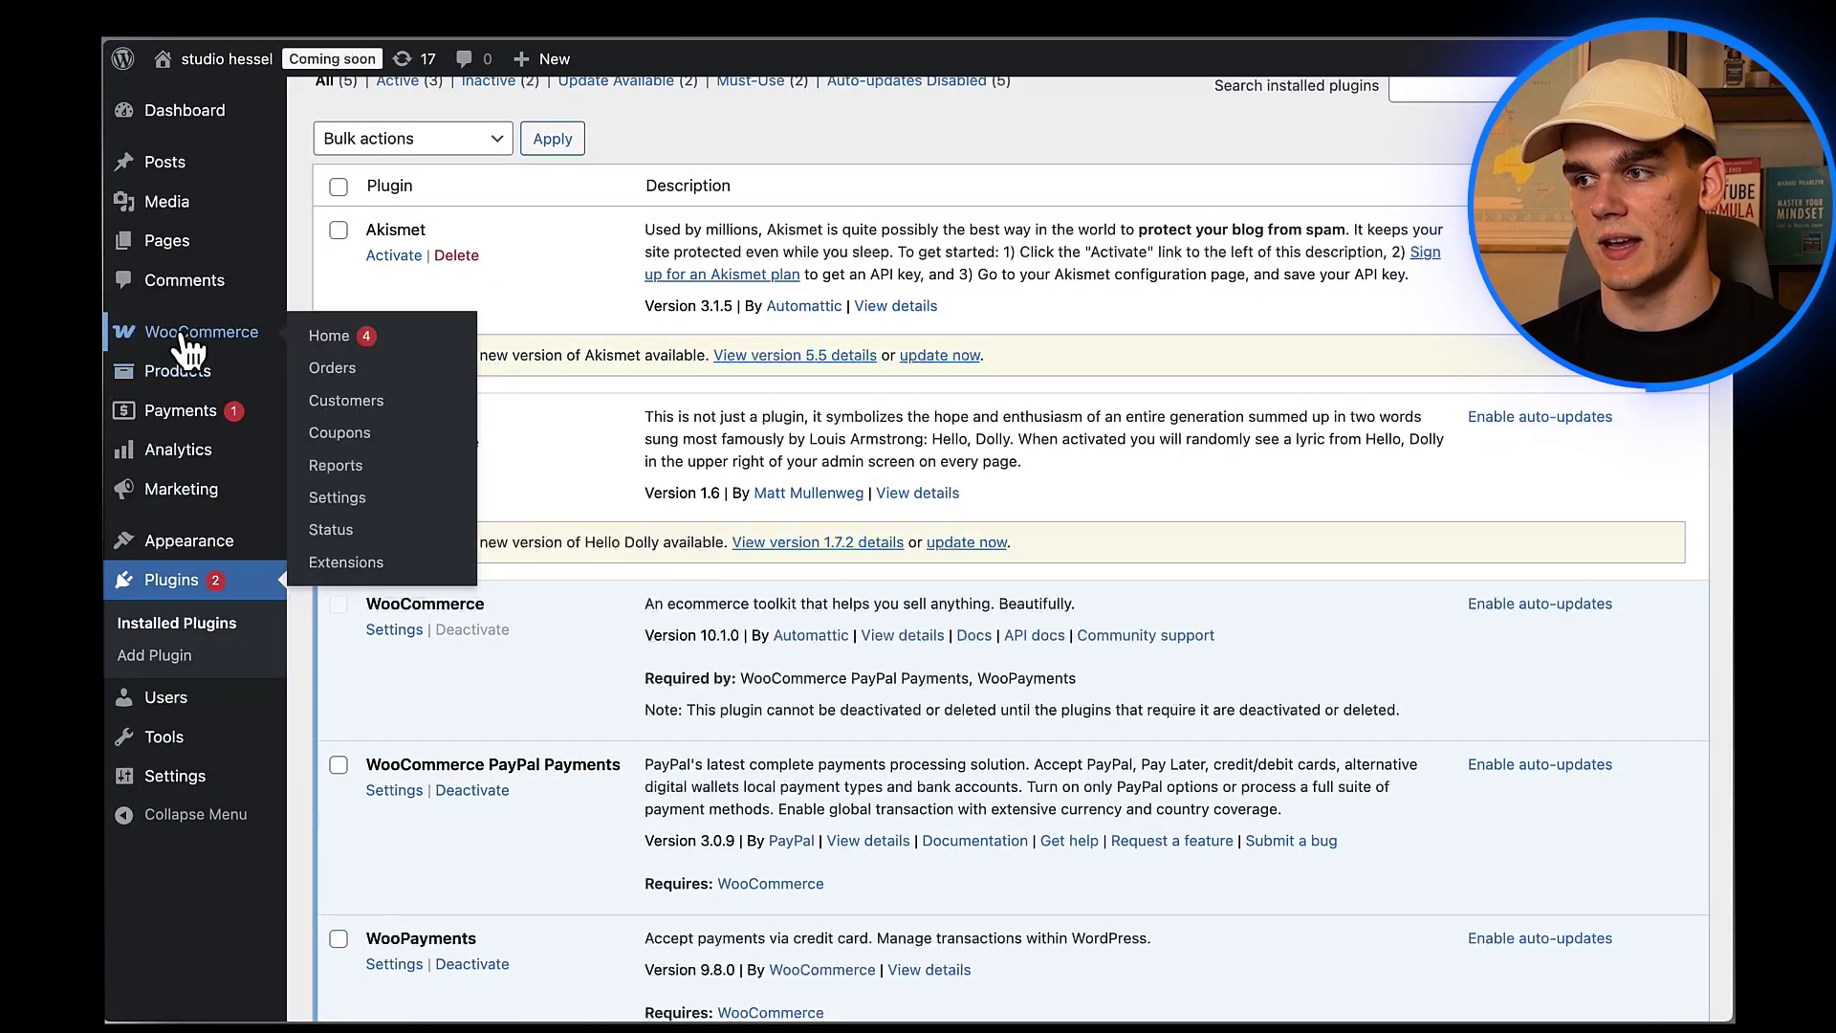
In WooCommerce Settings > Payments, drag PayPal above Accept payments with Woo
{"action": "left_click", "coordinate": [360, 500]}
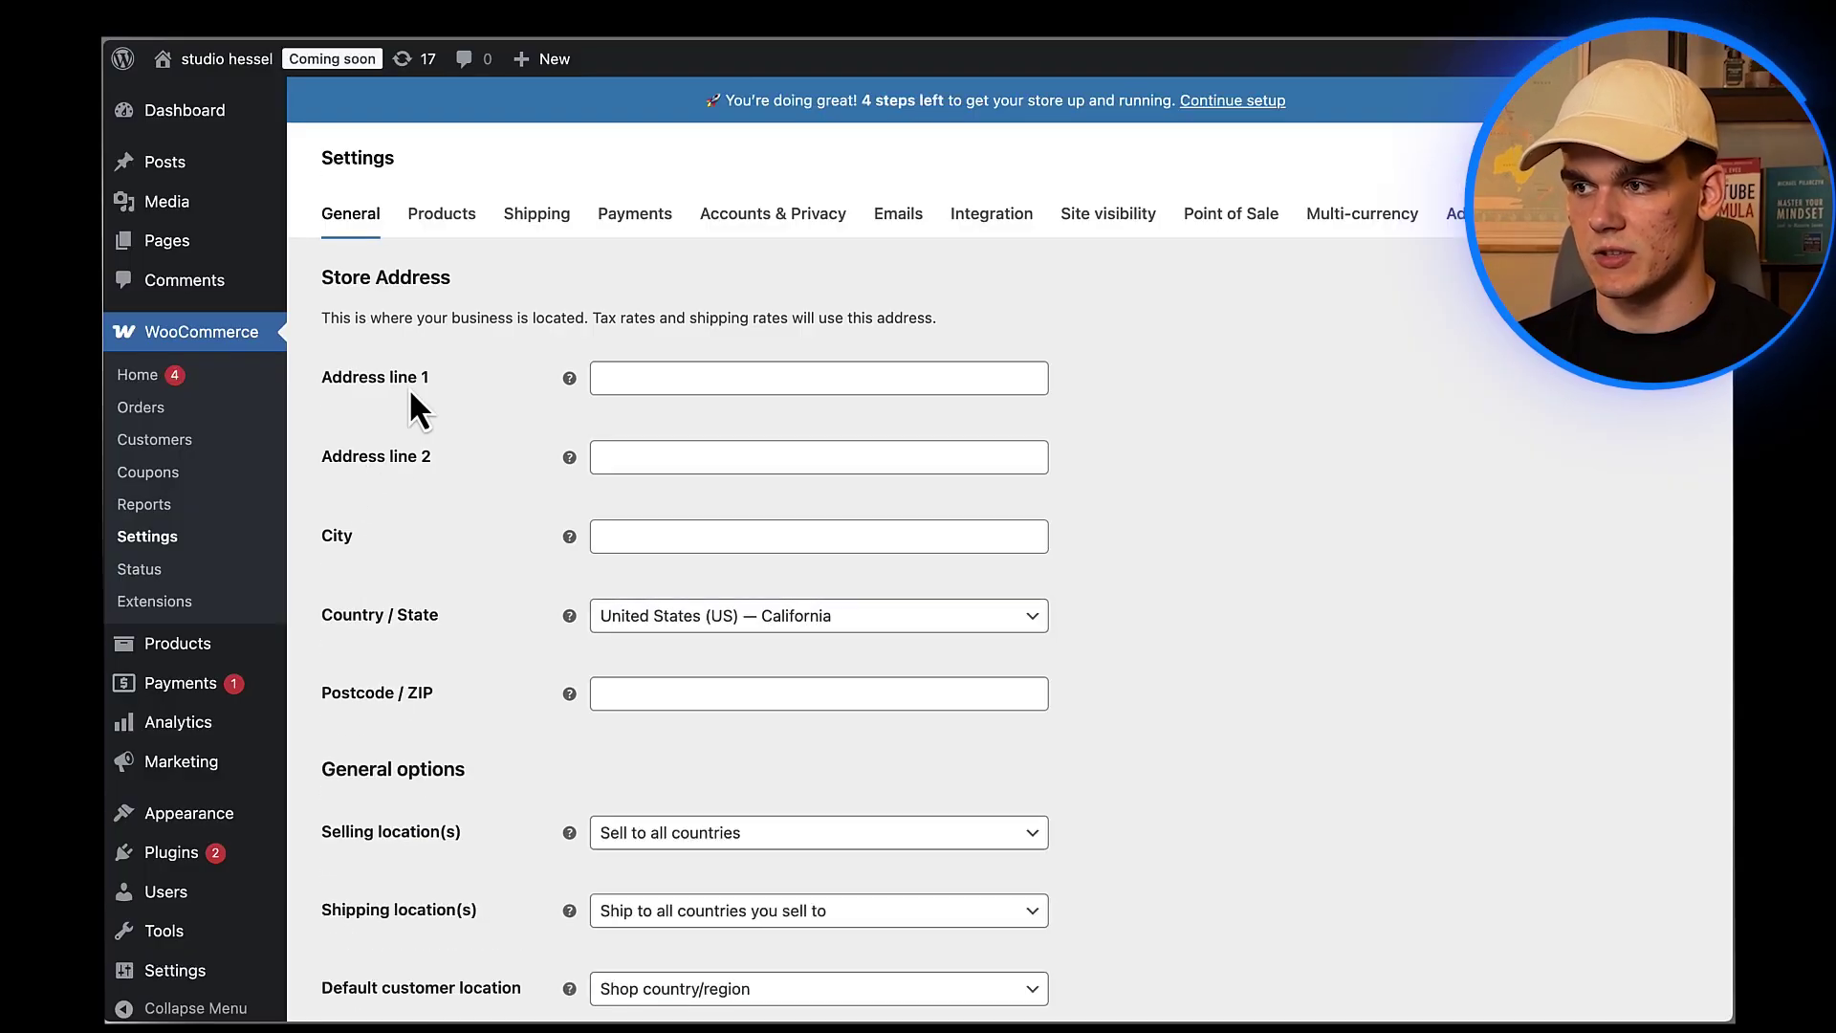
{"action": "left_click", "coordinate": [646, 229]}
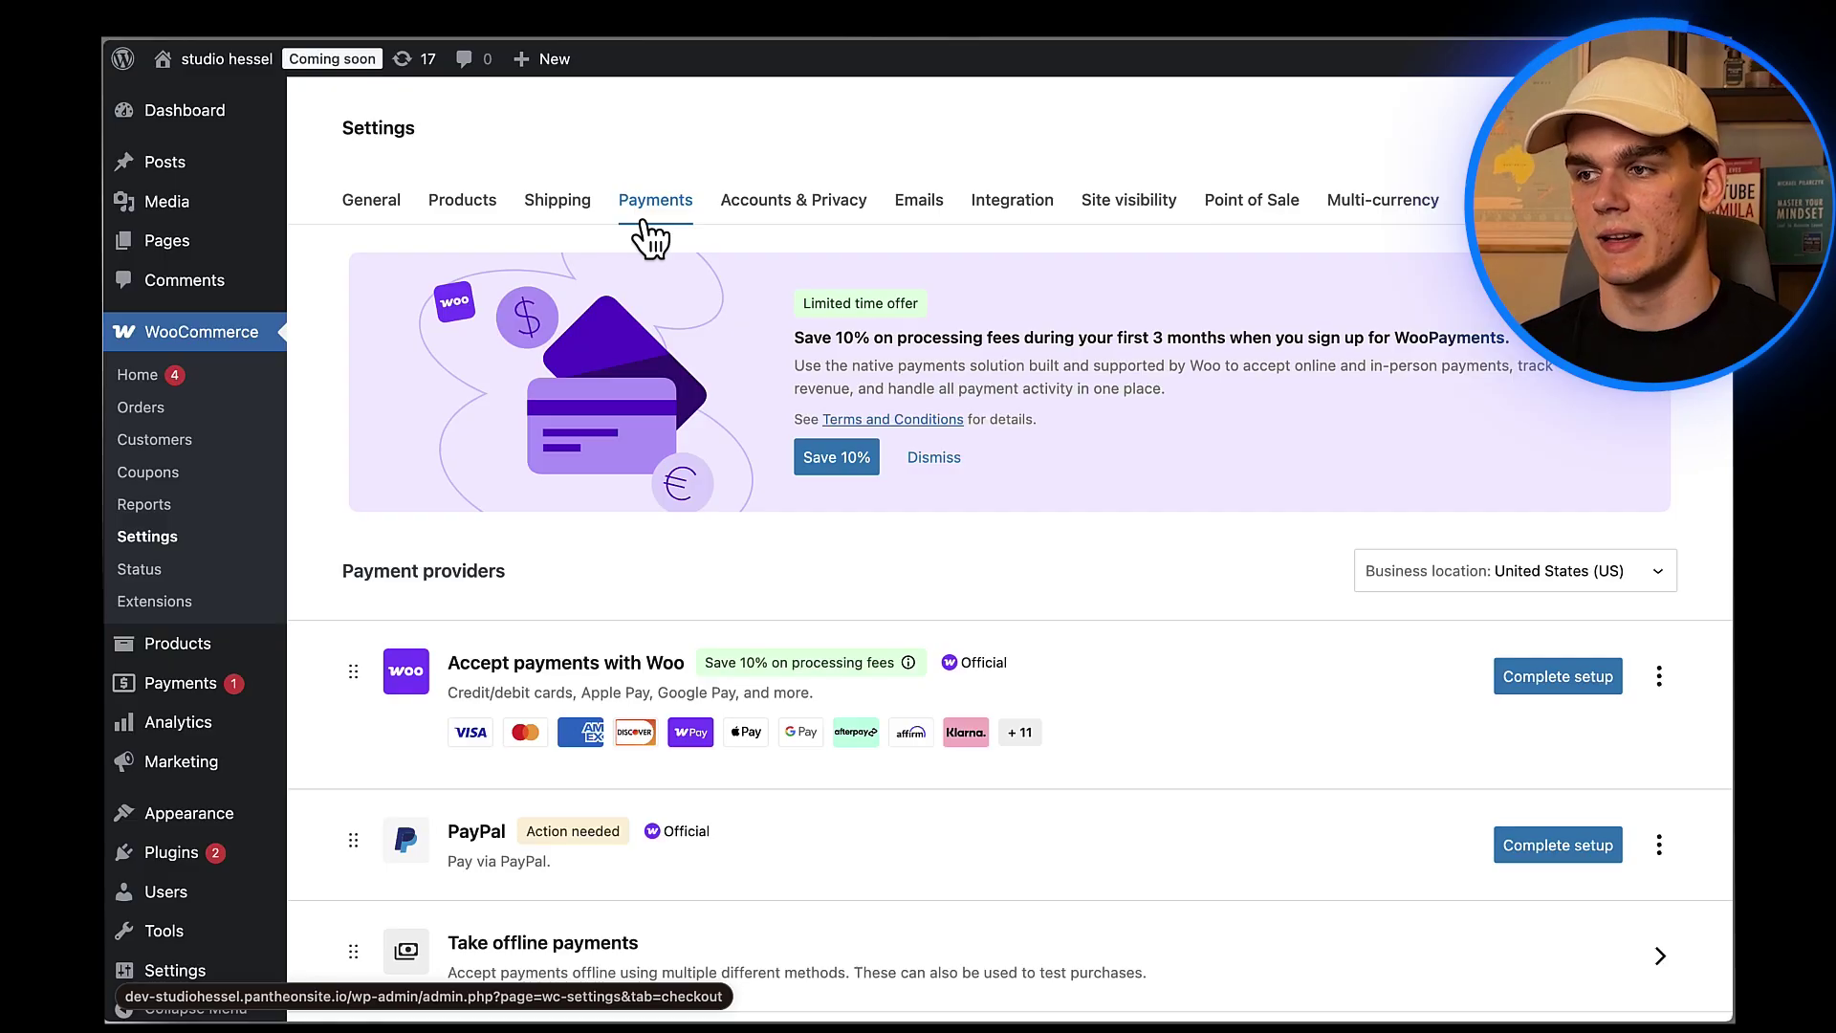
{"action": "scroll", "coordinate": [703, 658], "scroll_direction": "down", "scroll_amount": 3}
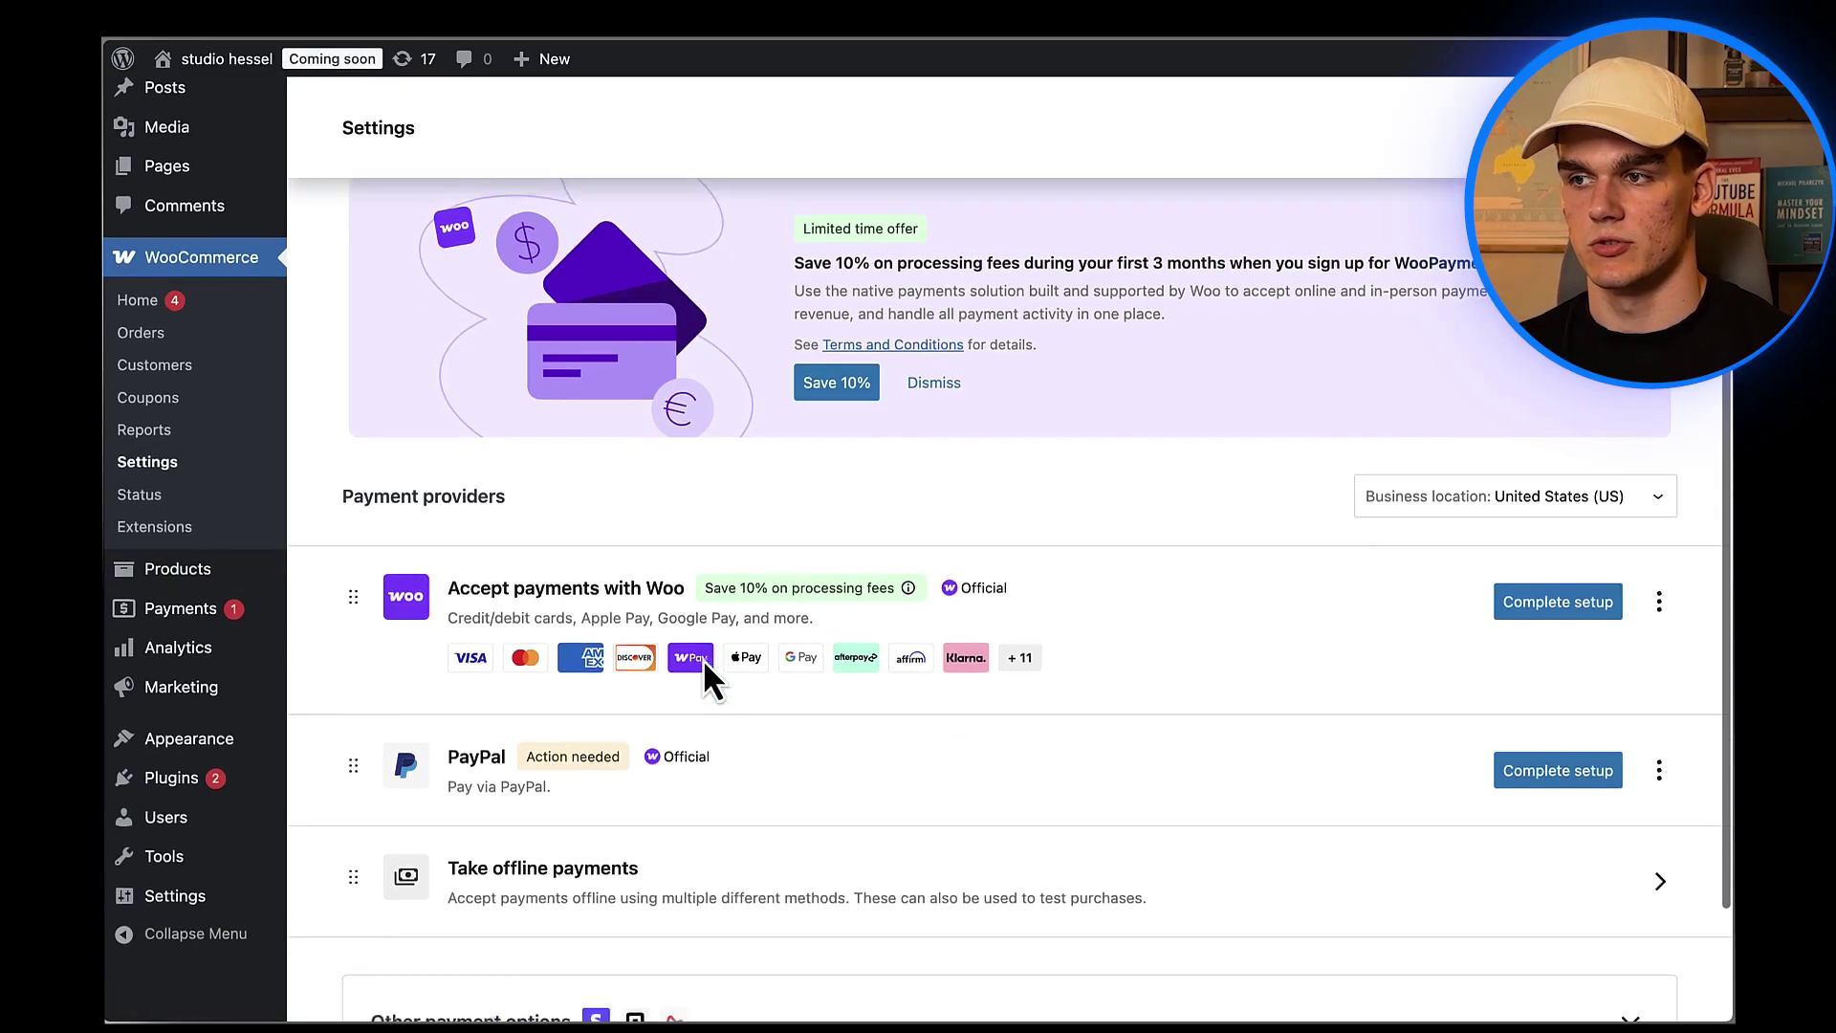
{"action": "left_click_drag", "start_coordinate": [371, 639], "coordinate": [373, 495]}
{"action": "scroll", "coordinate": [730, 533], "scroll_direction": "up", "scroll_amount": 2}
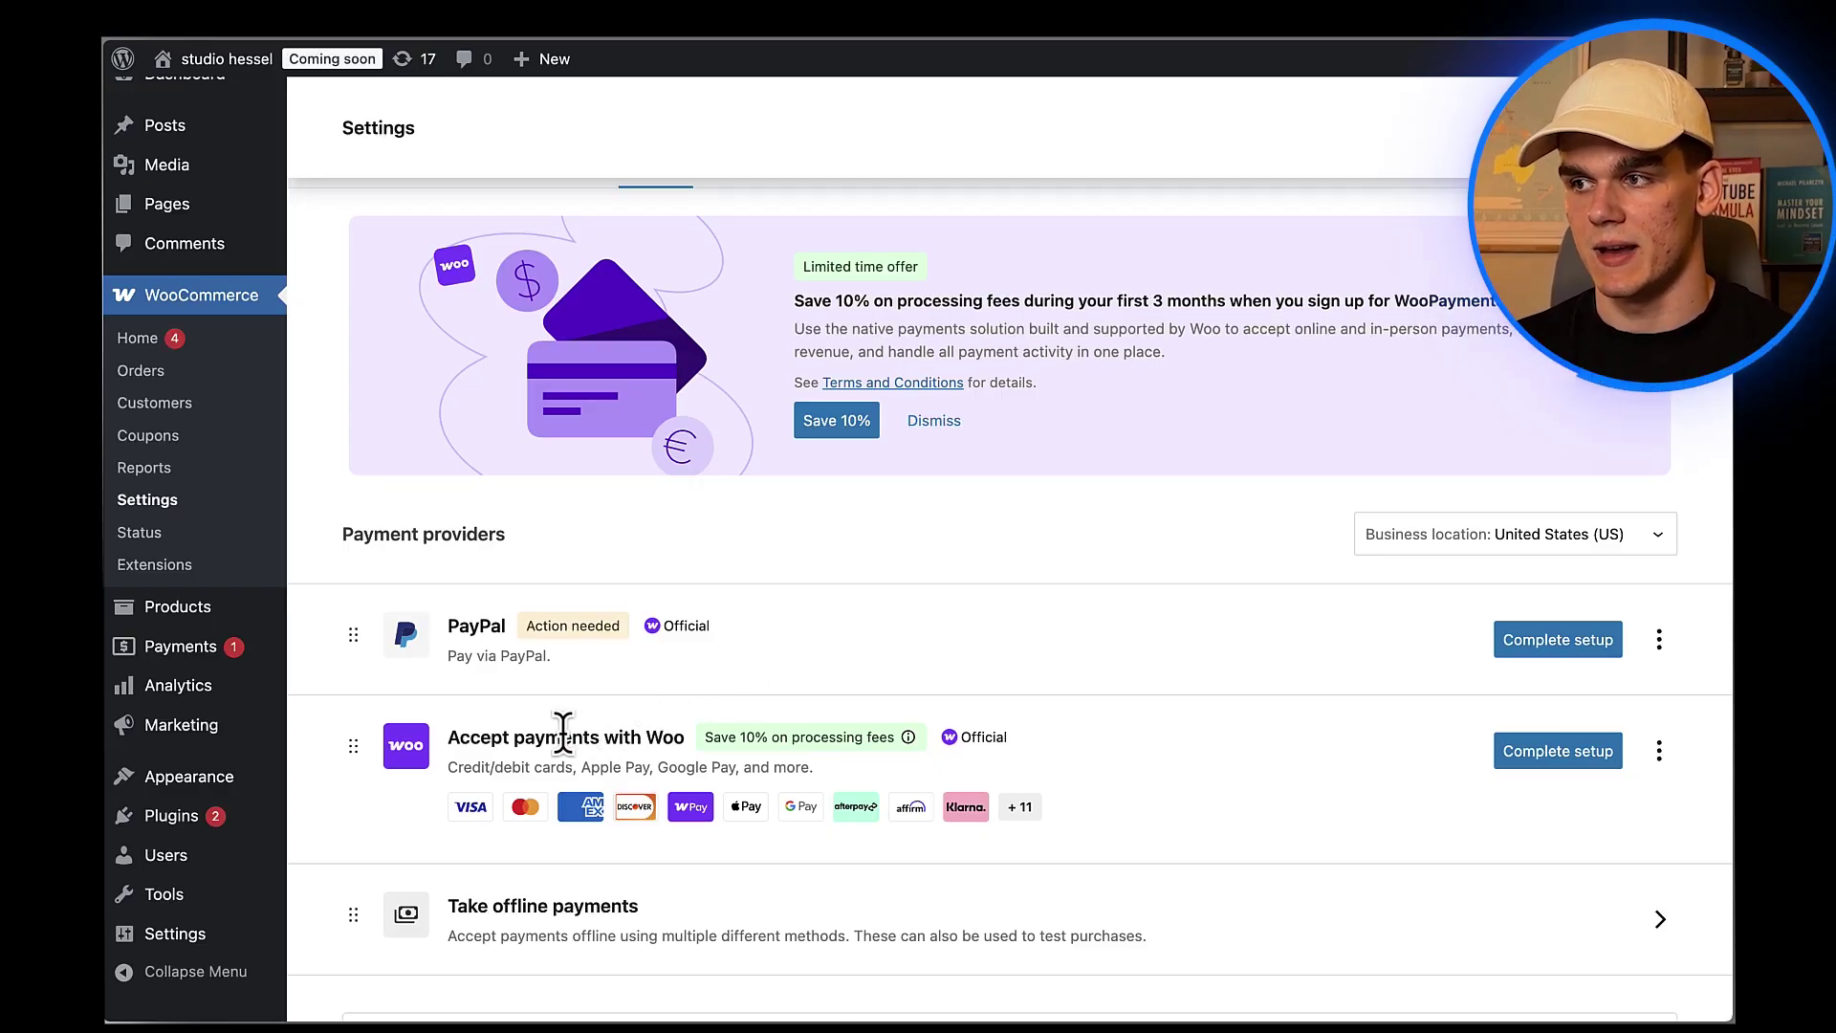
Start activating PayPal Payments and choose Personal Account as the account type
{"action": "left_click", "coordinate": [1582, 639]}
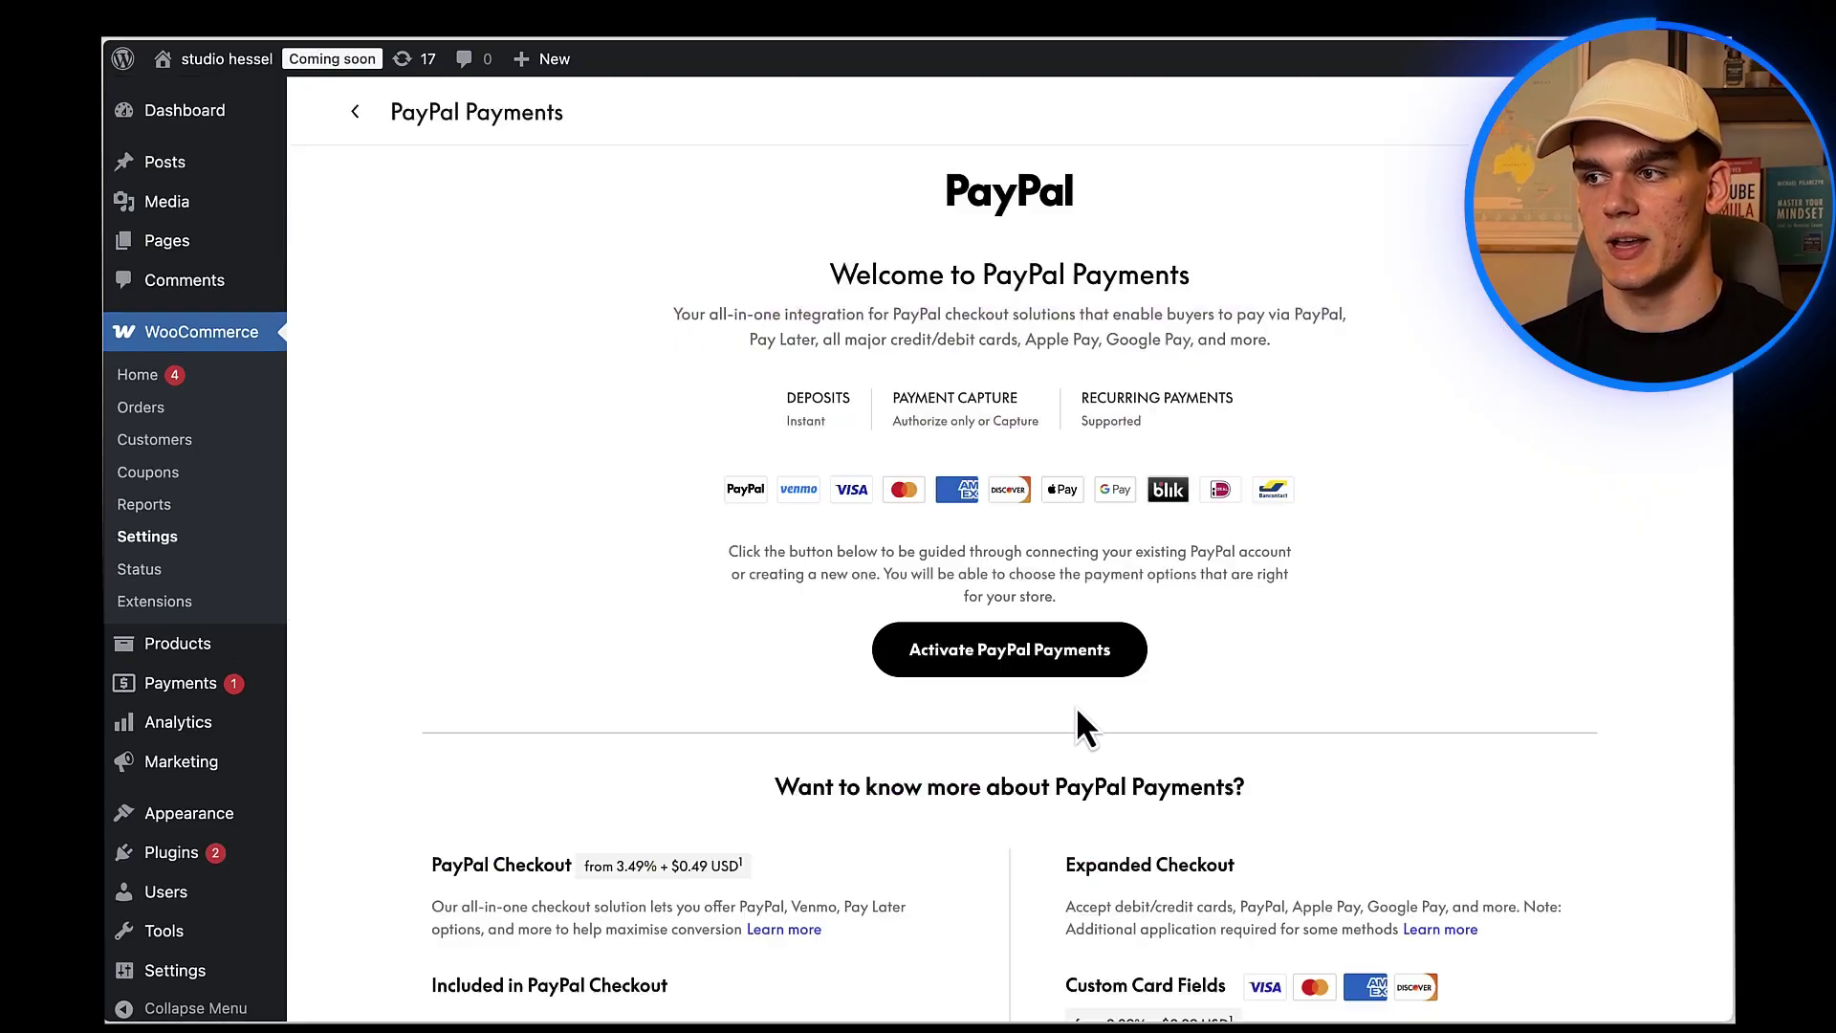
{"action": "left_click", "coordinate": [1047, 670]}
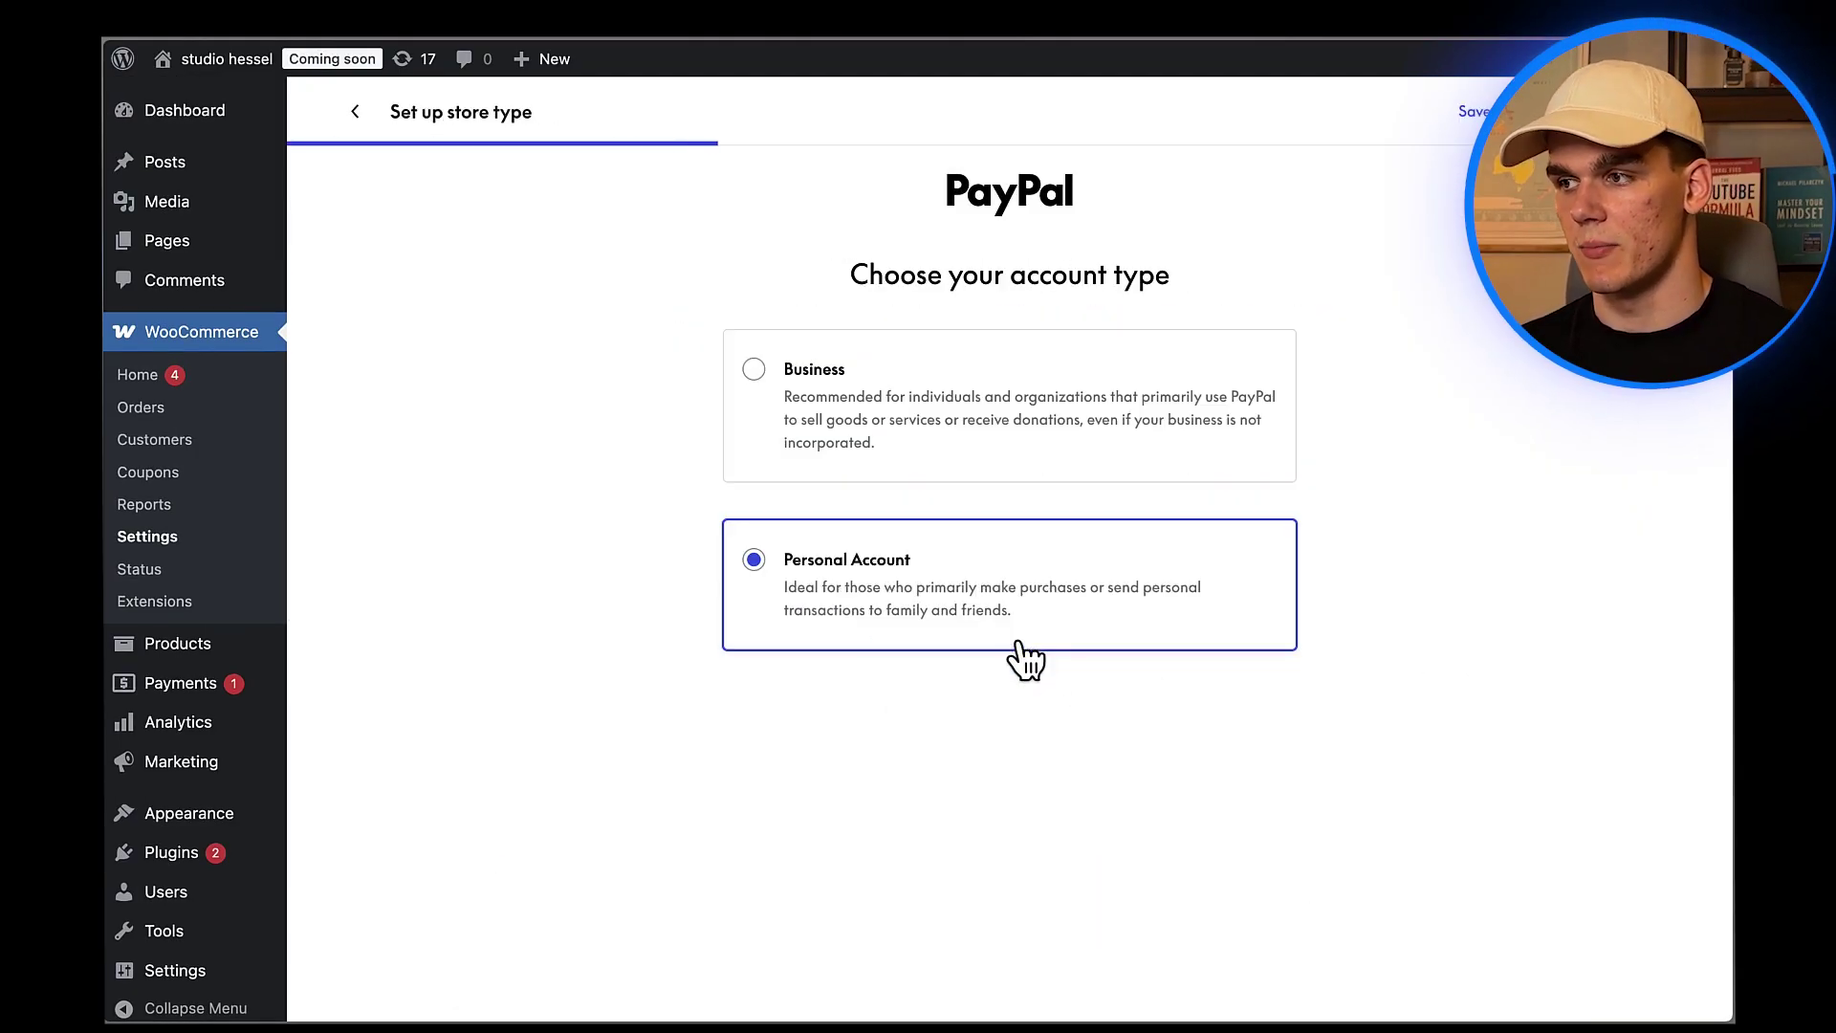
{"action": "left_click", "coordinate": [778, 427]}
{"action": "left_click", "coordinate": [766, 562]}
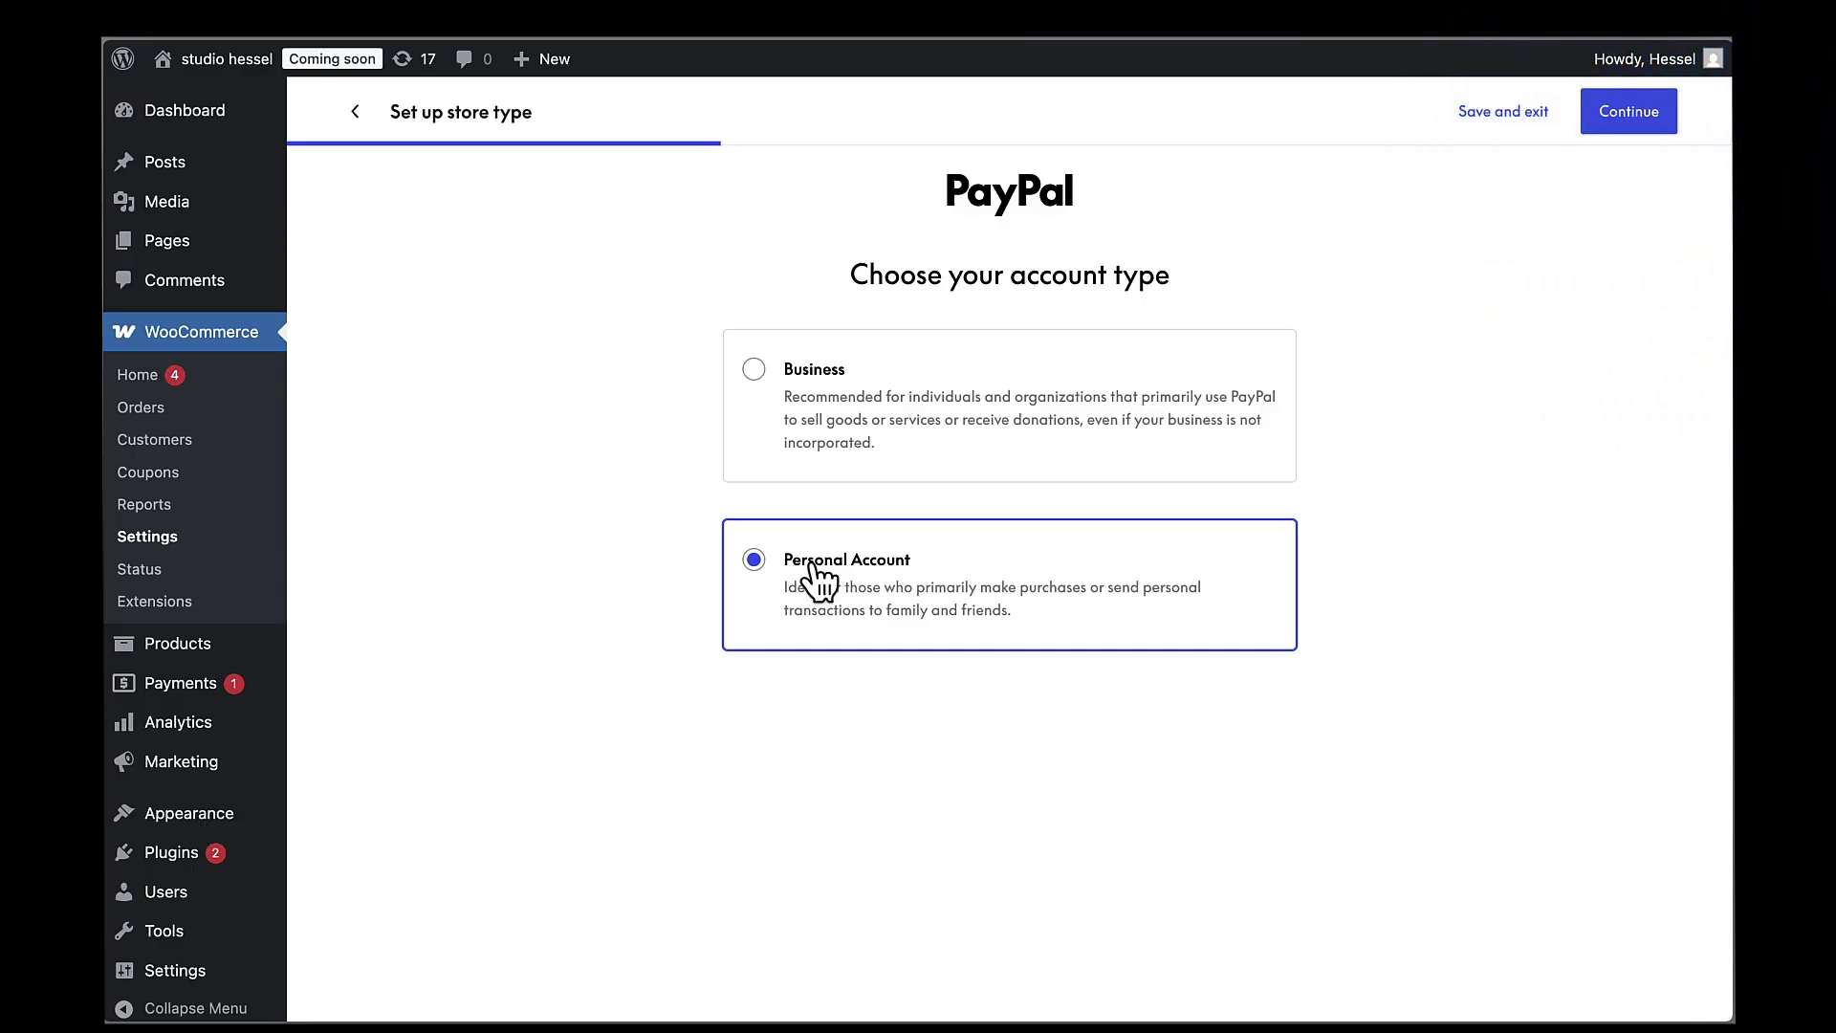
{"action": "left_click", "coordinate": [1618, 117]}
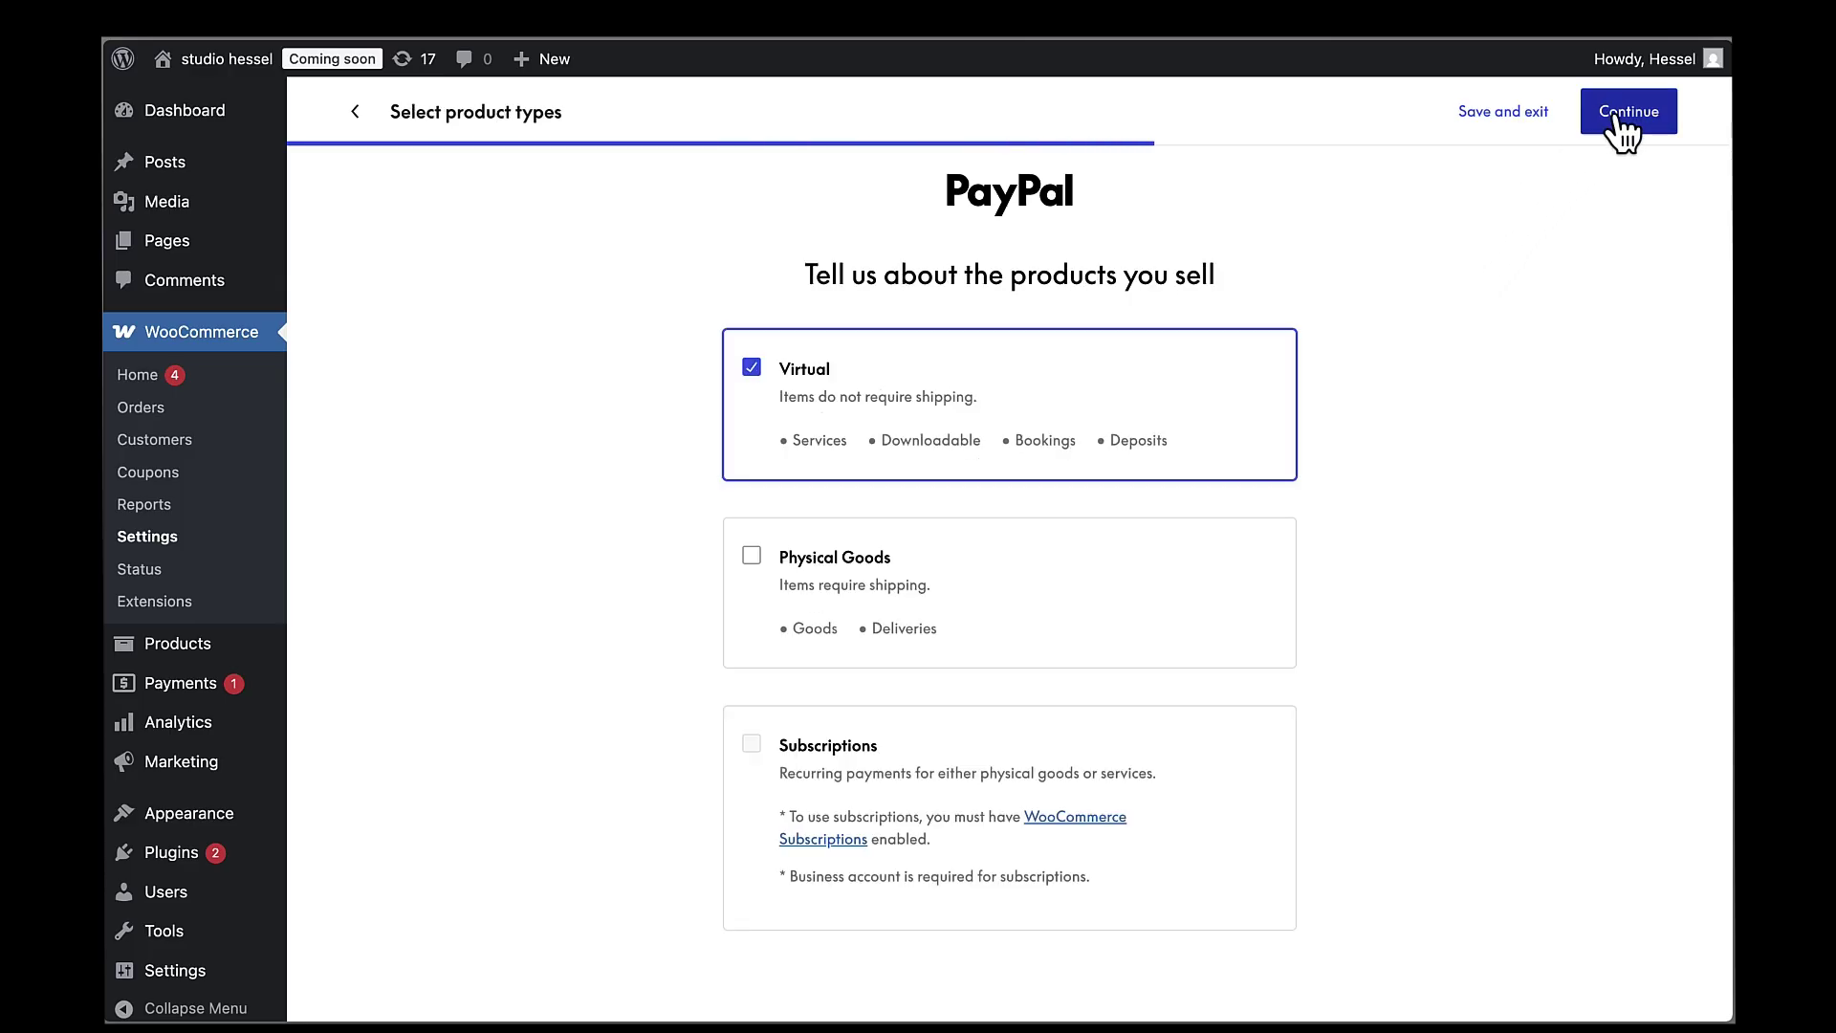
Leave Virtual as the only product type and continue to the PayPal login
{"action": "left_click", "coordinate": [753, 556]}
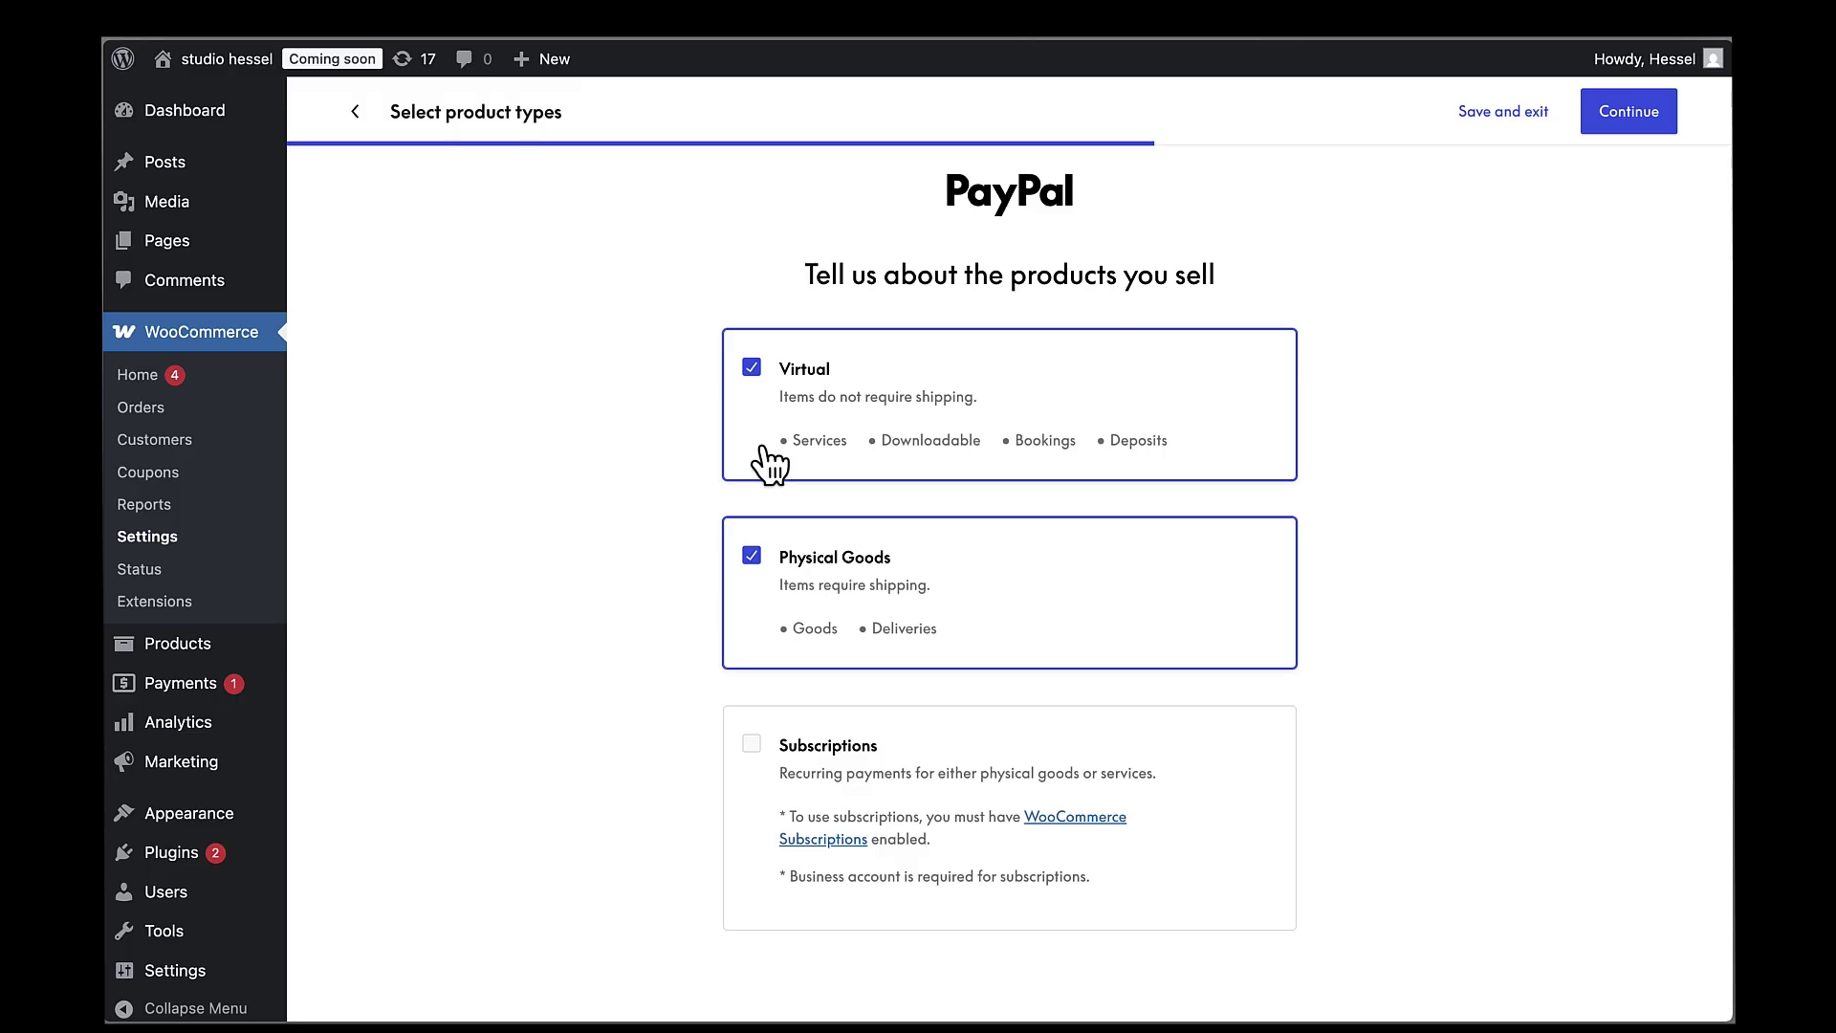
{"action": "left_click", "coordinate": [770, 558]}
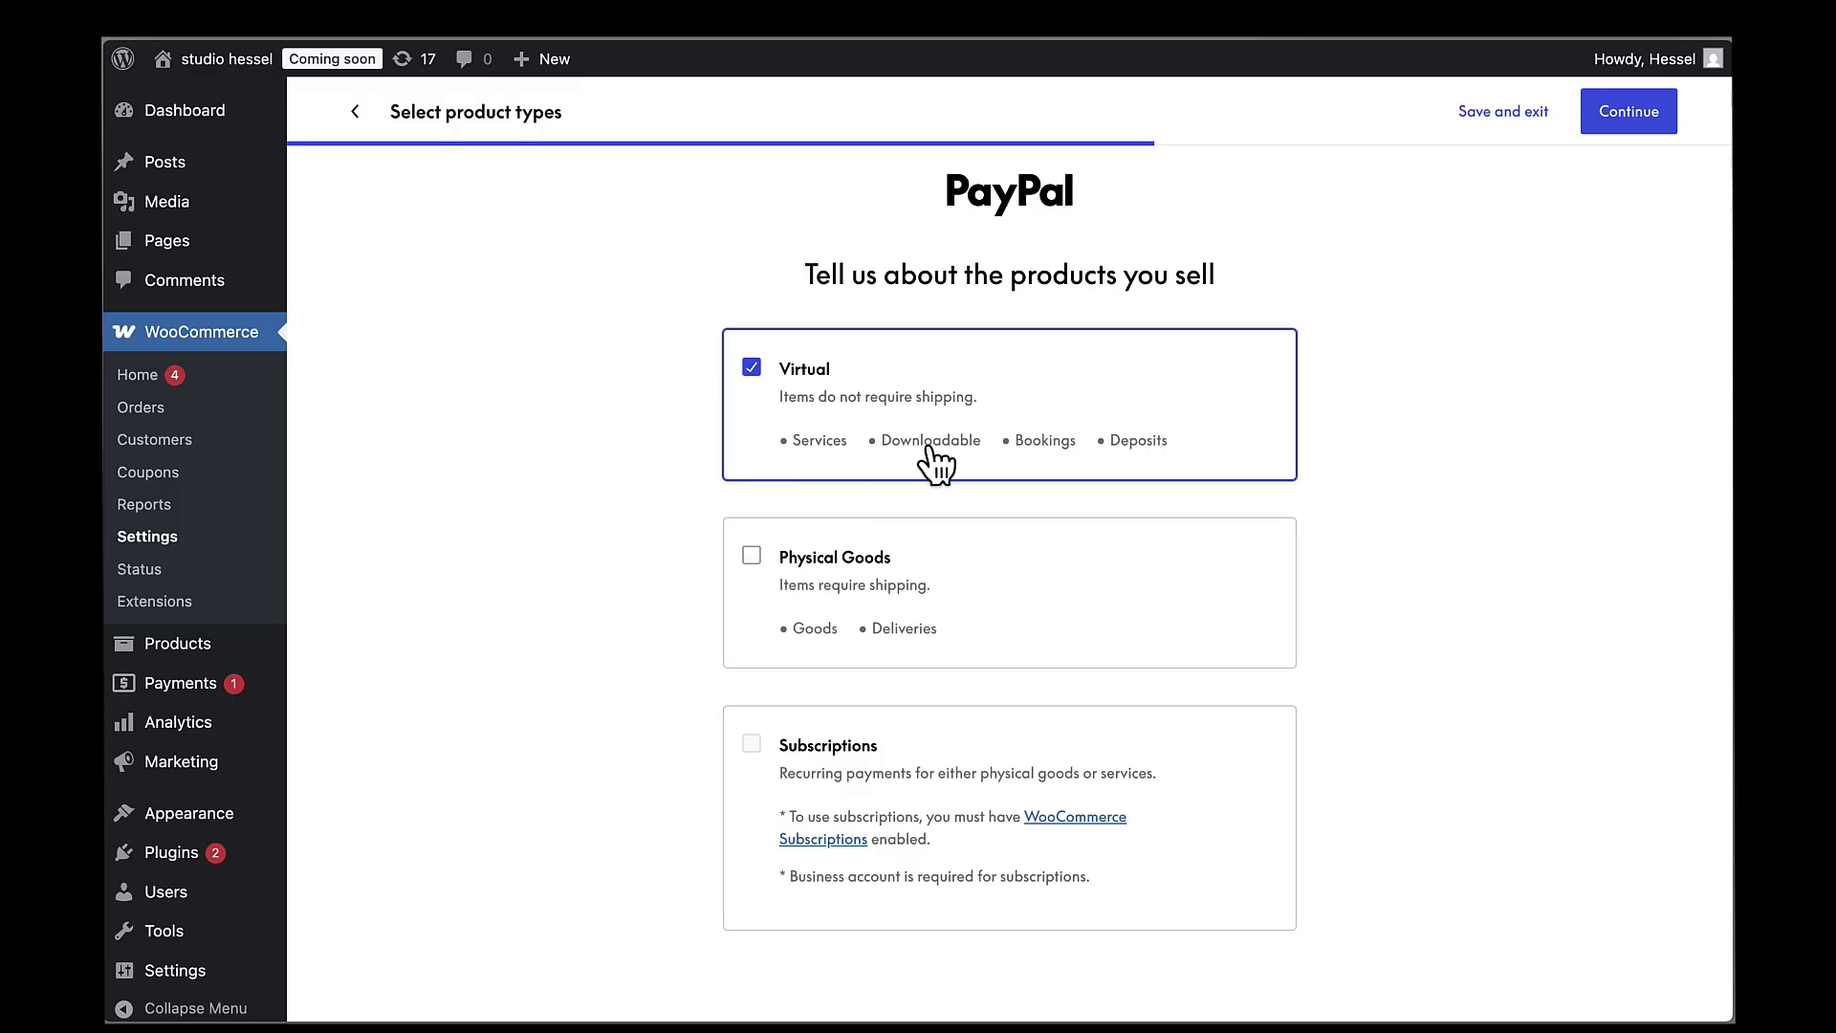
{"action": "left_click", "coordinate": [1633, 113]}
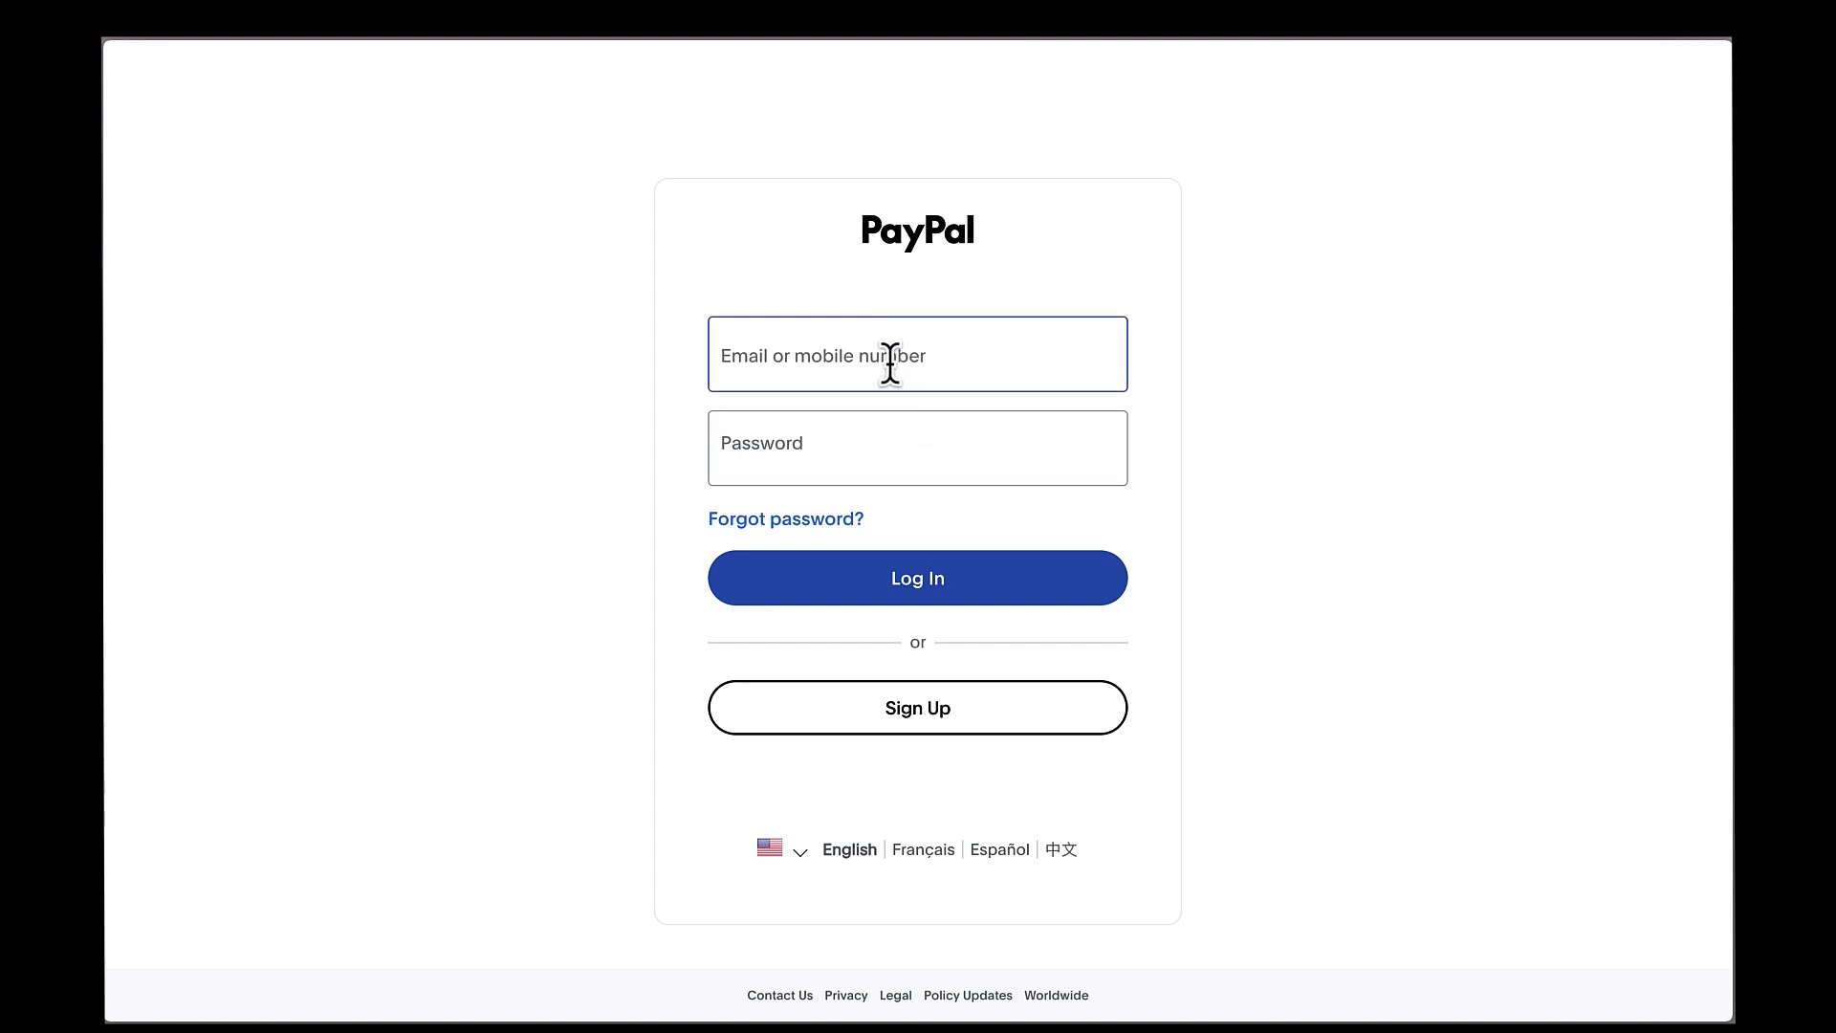
Log in to PayPal and connect the personal account to WooCommerce
{"action": "left_click", "coordinate": [1271, 373]}
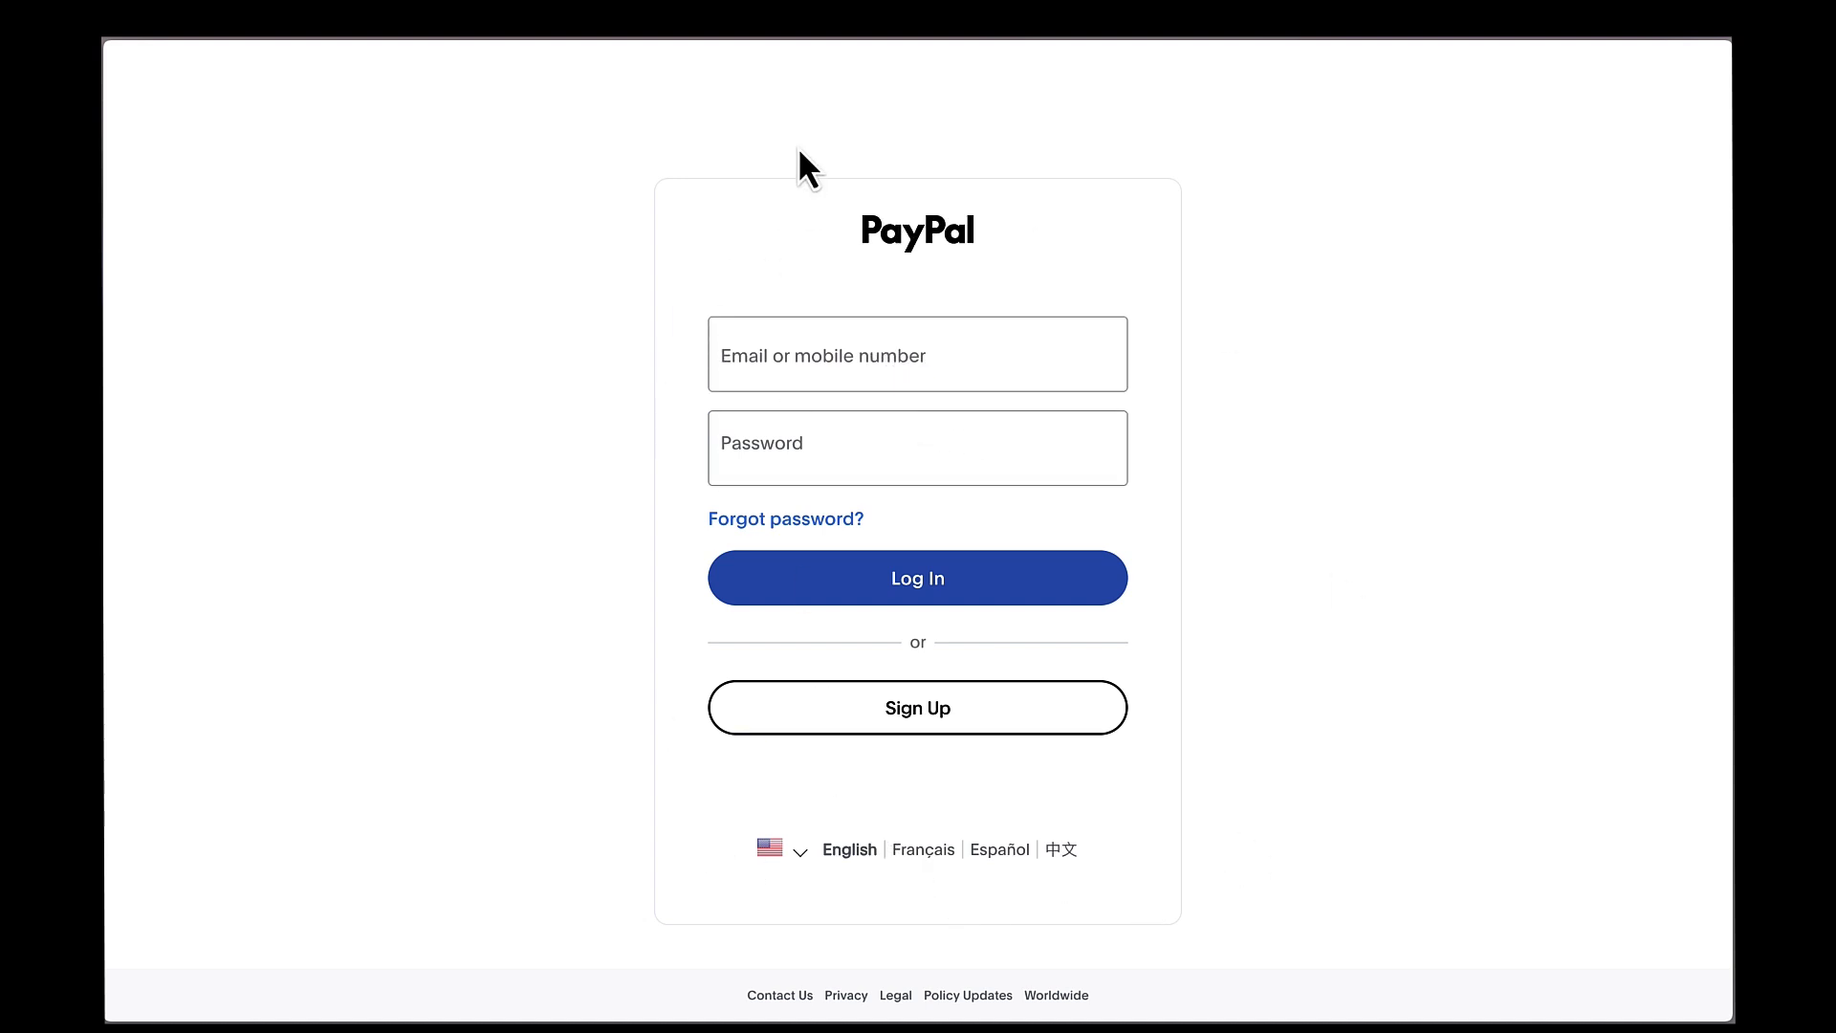
{"action": "left_click", "coordinate": [900, 349]}
{"action": "left_click", "coordinate": [916, 363]}
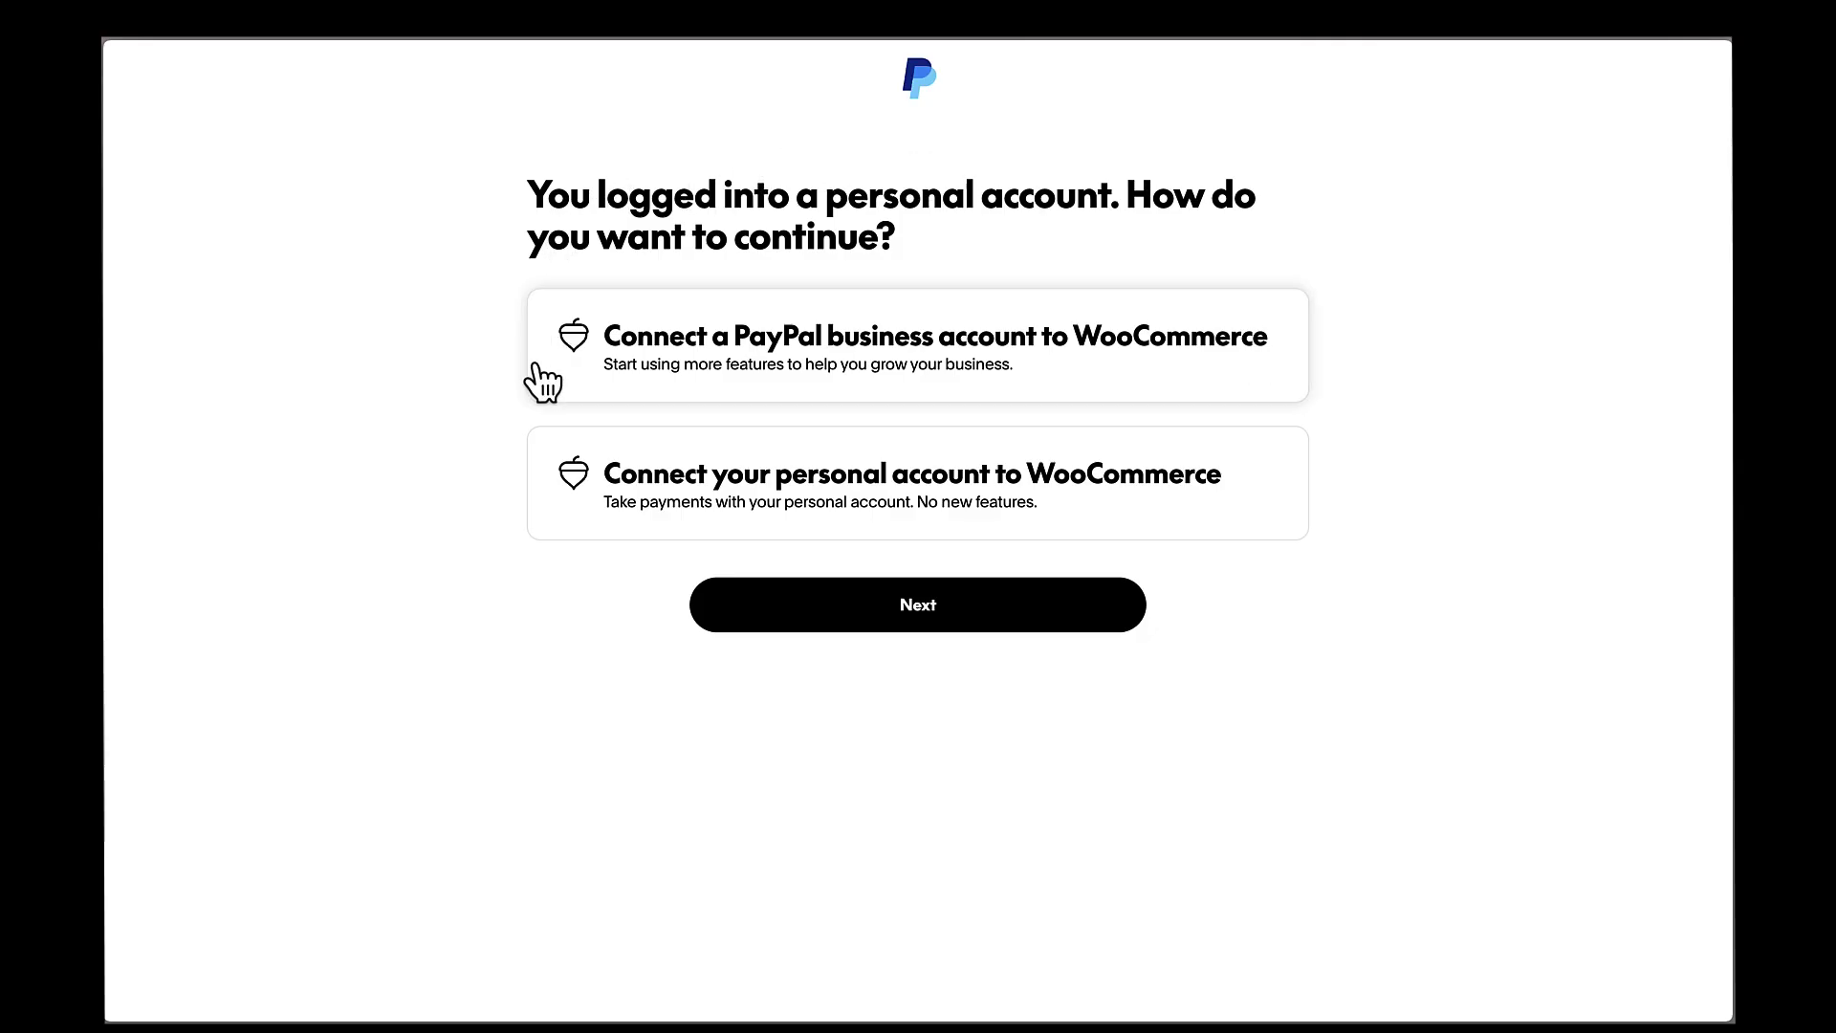
{"action": "left_click", "coordinate": [870, 491]}
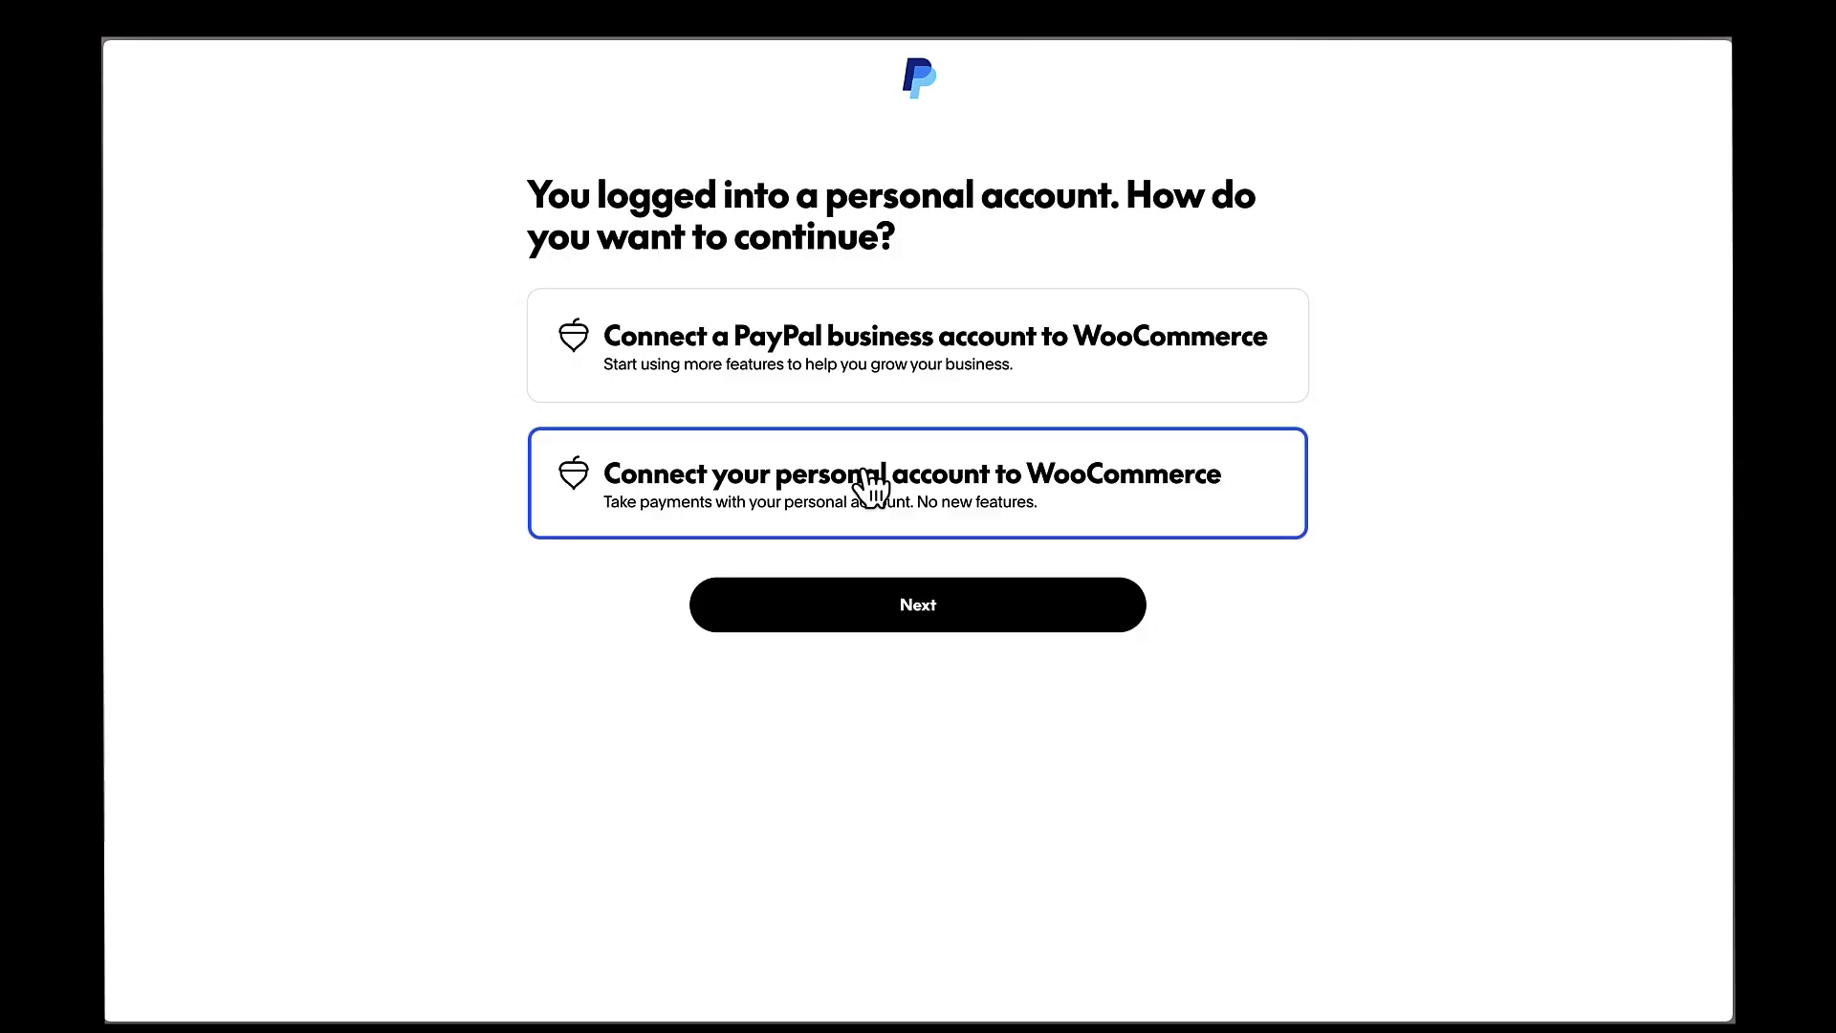
{"action": "left_click", "coordinate": [926, 601]}
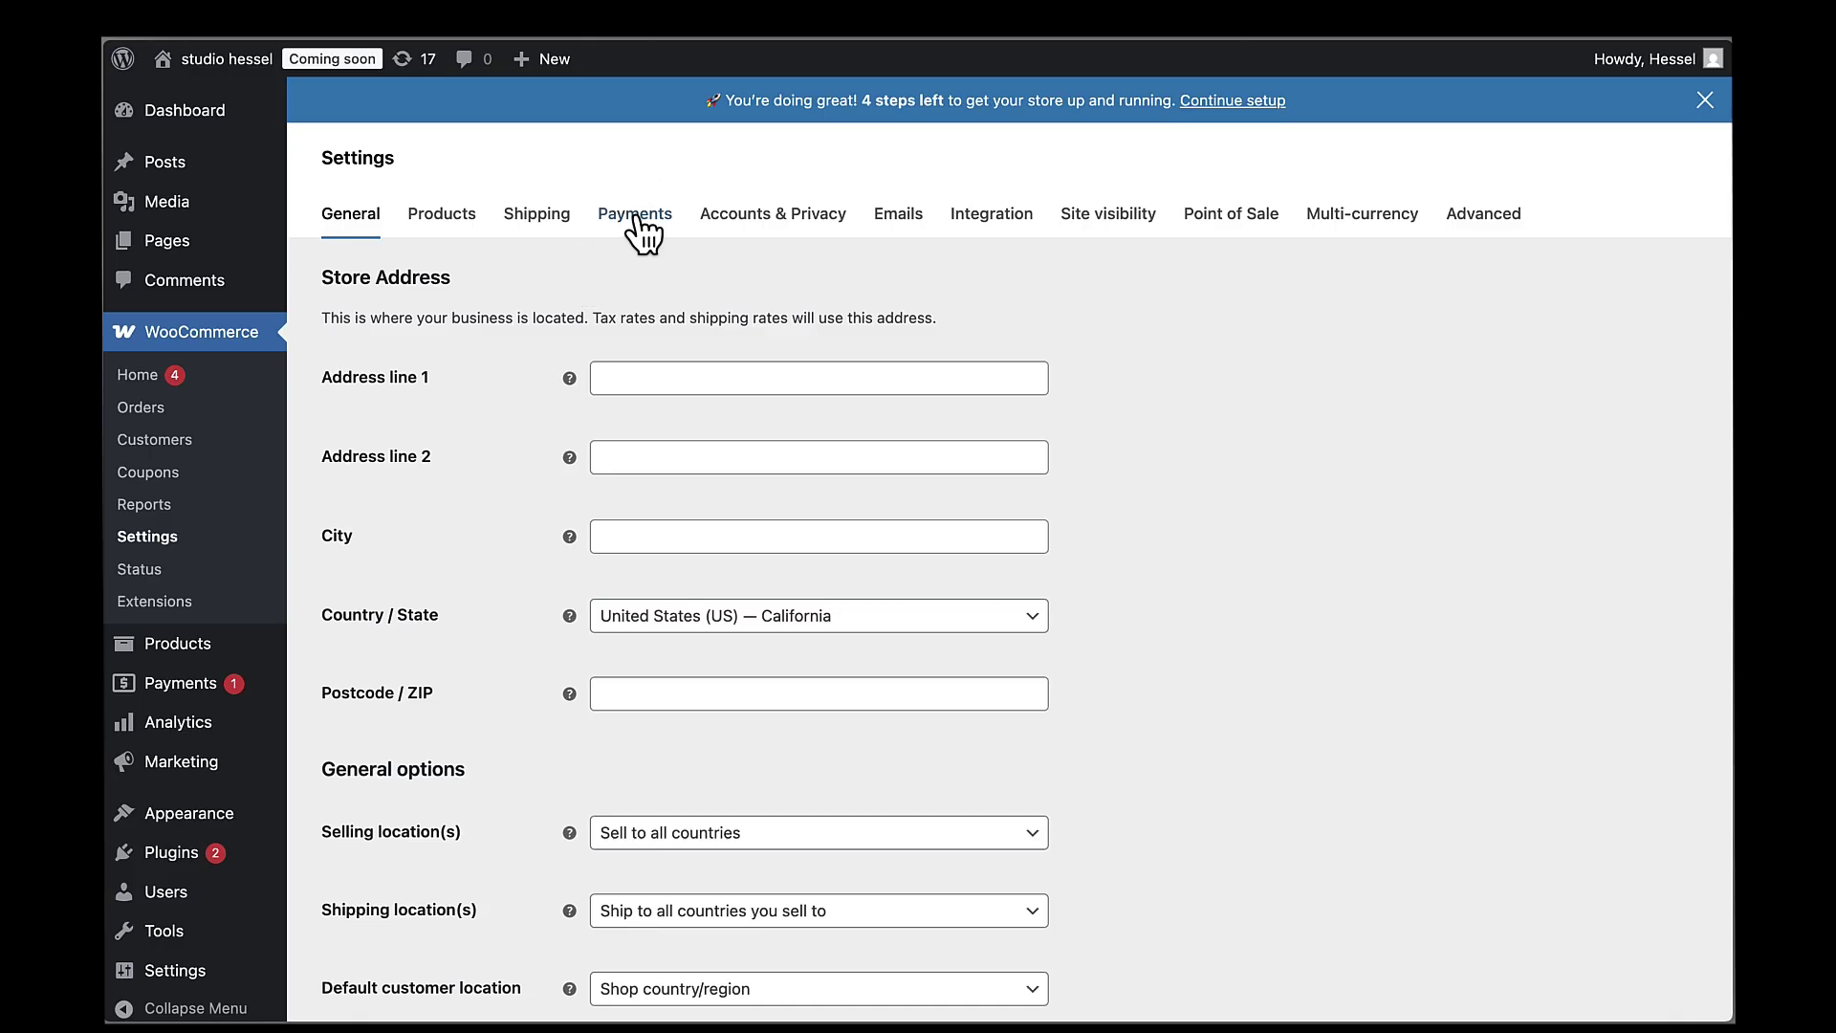
Switch on Credit and debit card payments in PayPal Payments' methods and save
{"action": "left_click", "coordinate": [635, 219]}
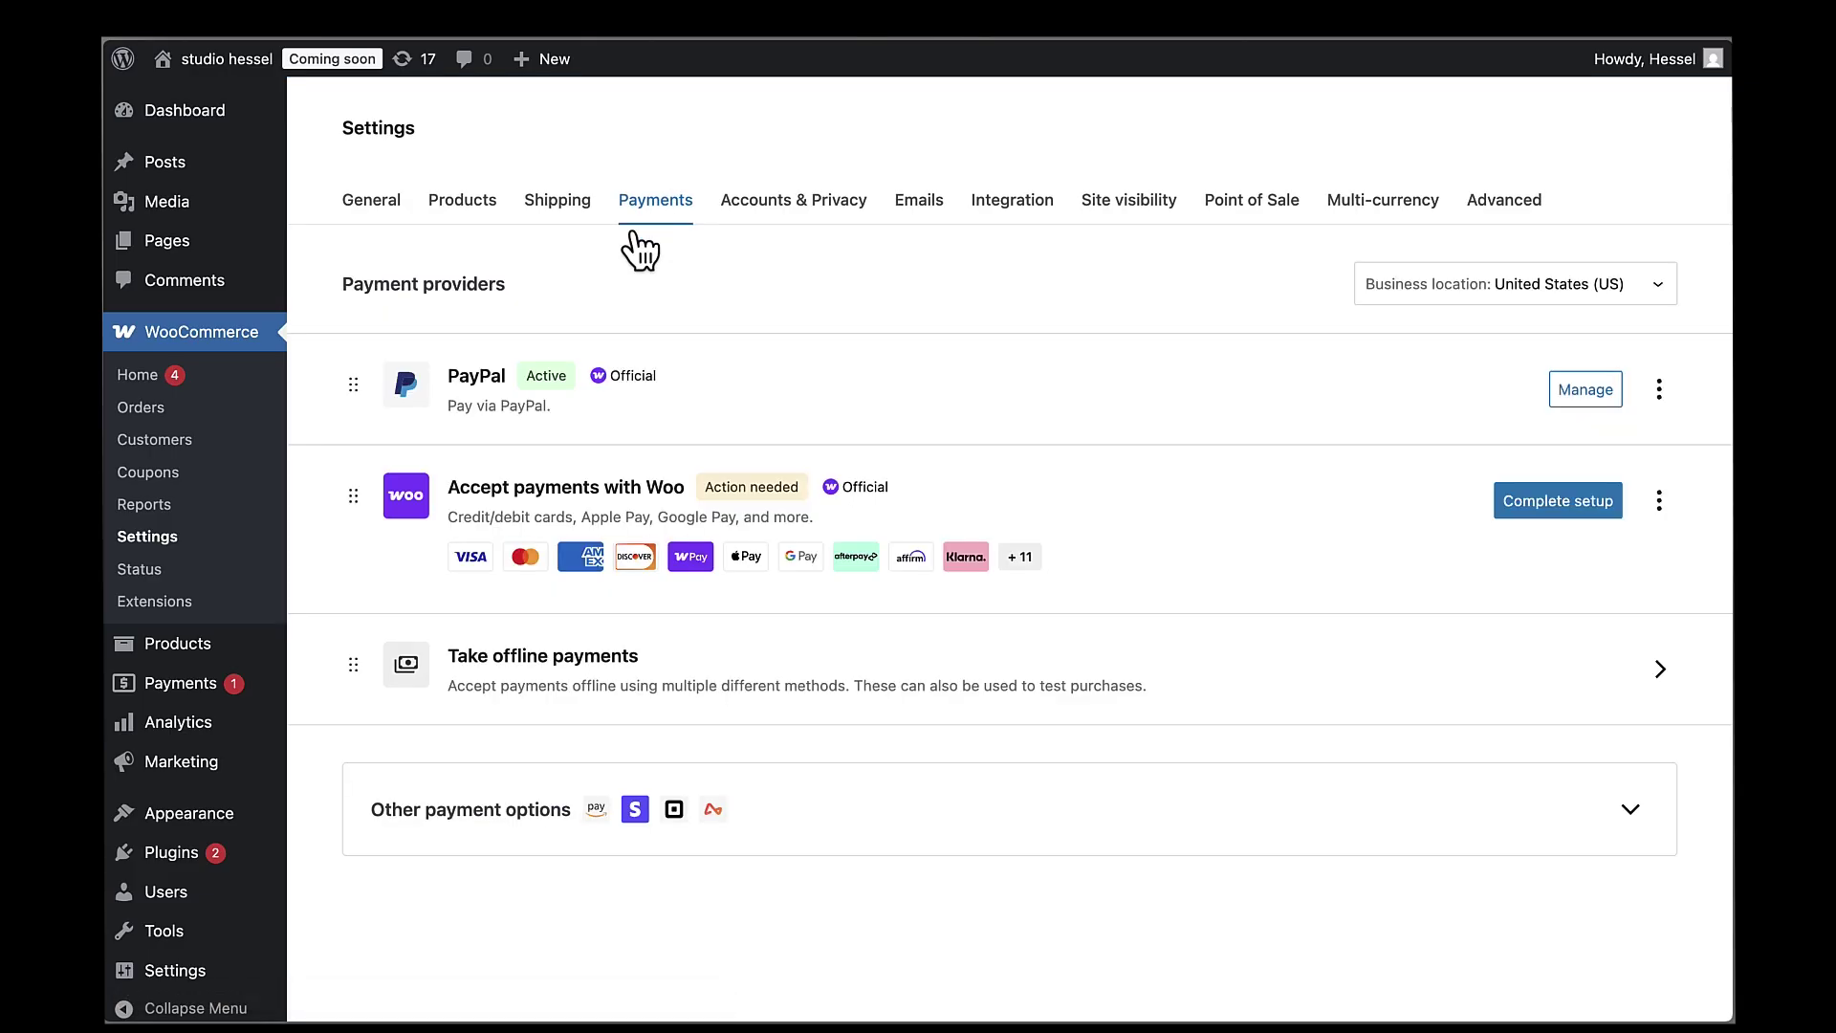
{"action": "left_click_drag", "start_coordinate": [564, 374], "coordinate": [518, 377]}
{"action": "left_click", "coordinate": [859, 394]}
{"action": "left_click_drag", "start_coordinate": [574, 377], "coordinate": [507, 377]}
{"action": "left_click", "coordinate": [841, 405]}
{"action": "left_click", "coordinate": [1584, 402]}
{"action": "left_click", "coordinate": [561, 182]}
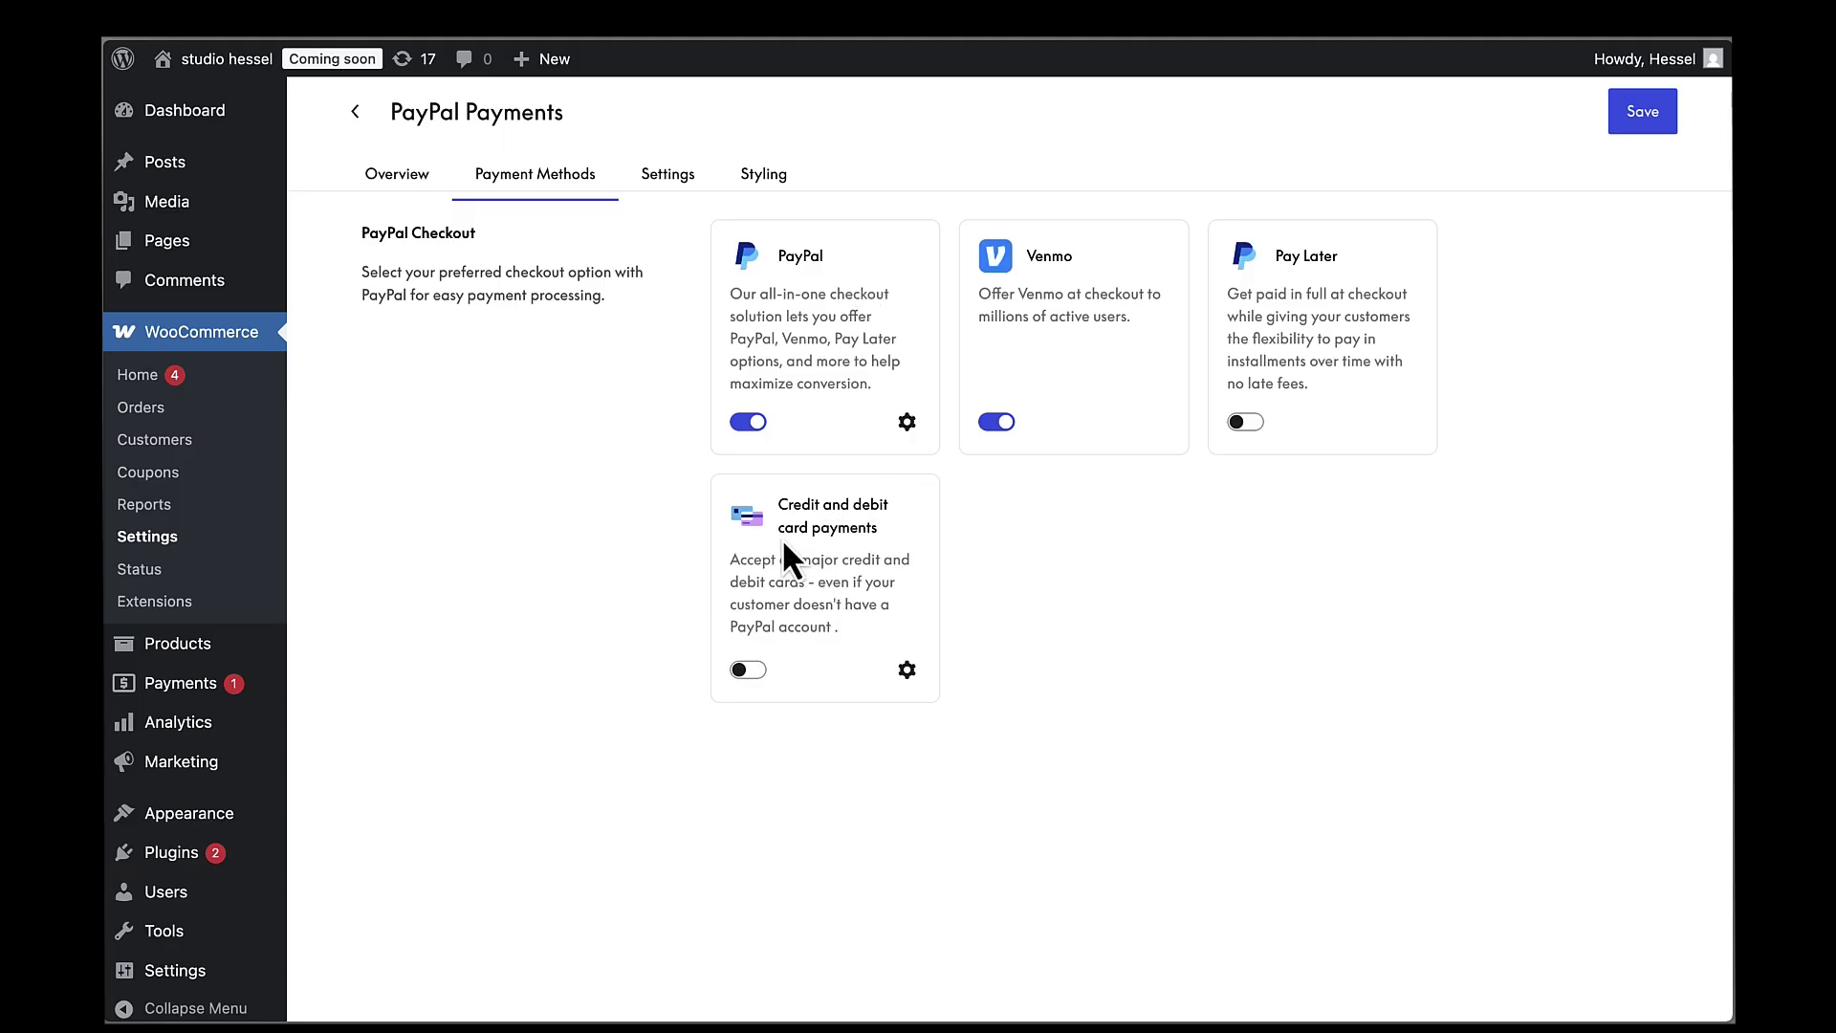
{"action": "left_click", "coordinate": [748, 671]}
{"action": "left_click", "coordinate": [1651, 132]}
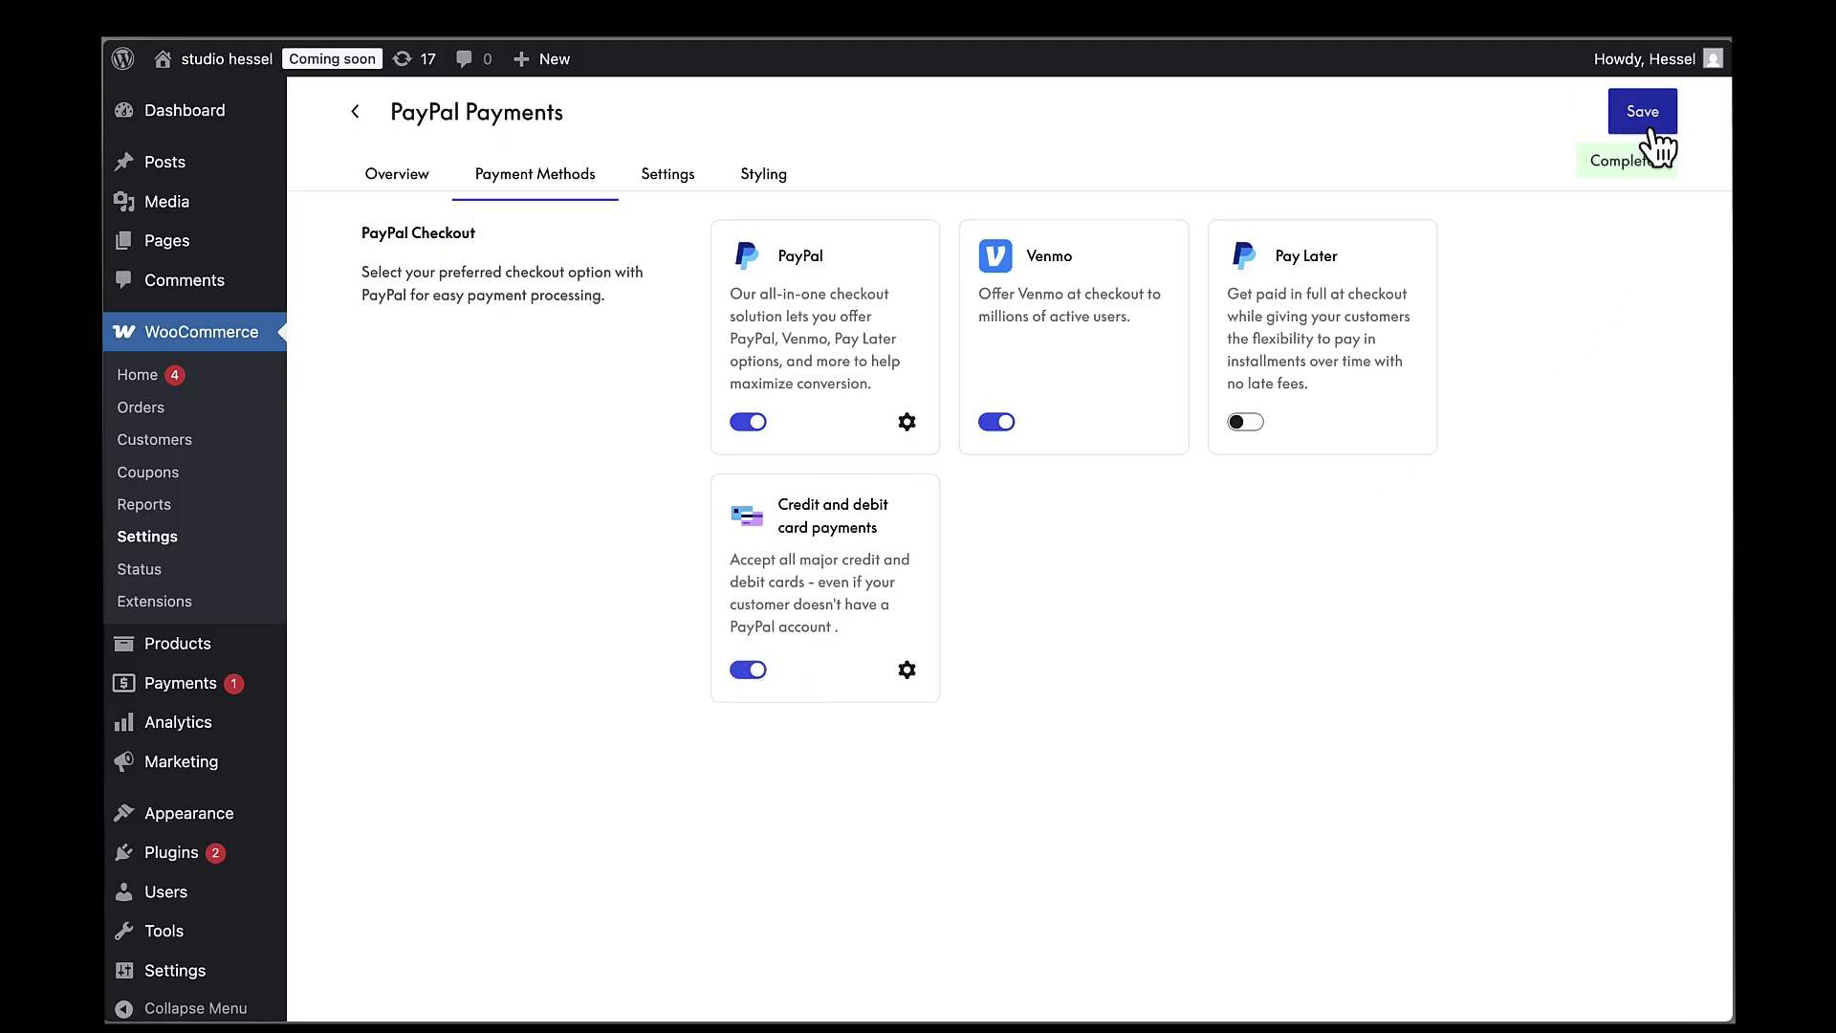
Back on the Payments list, drag Standard Card Button directly below PayPal
{"action": "left_click", "coordinate": [357, 112]}
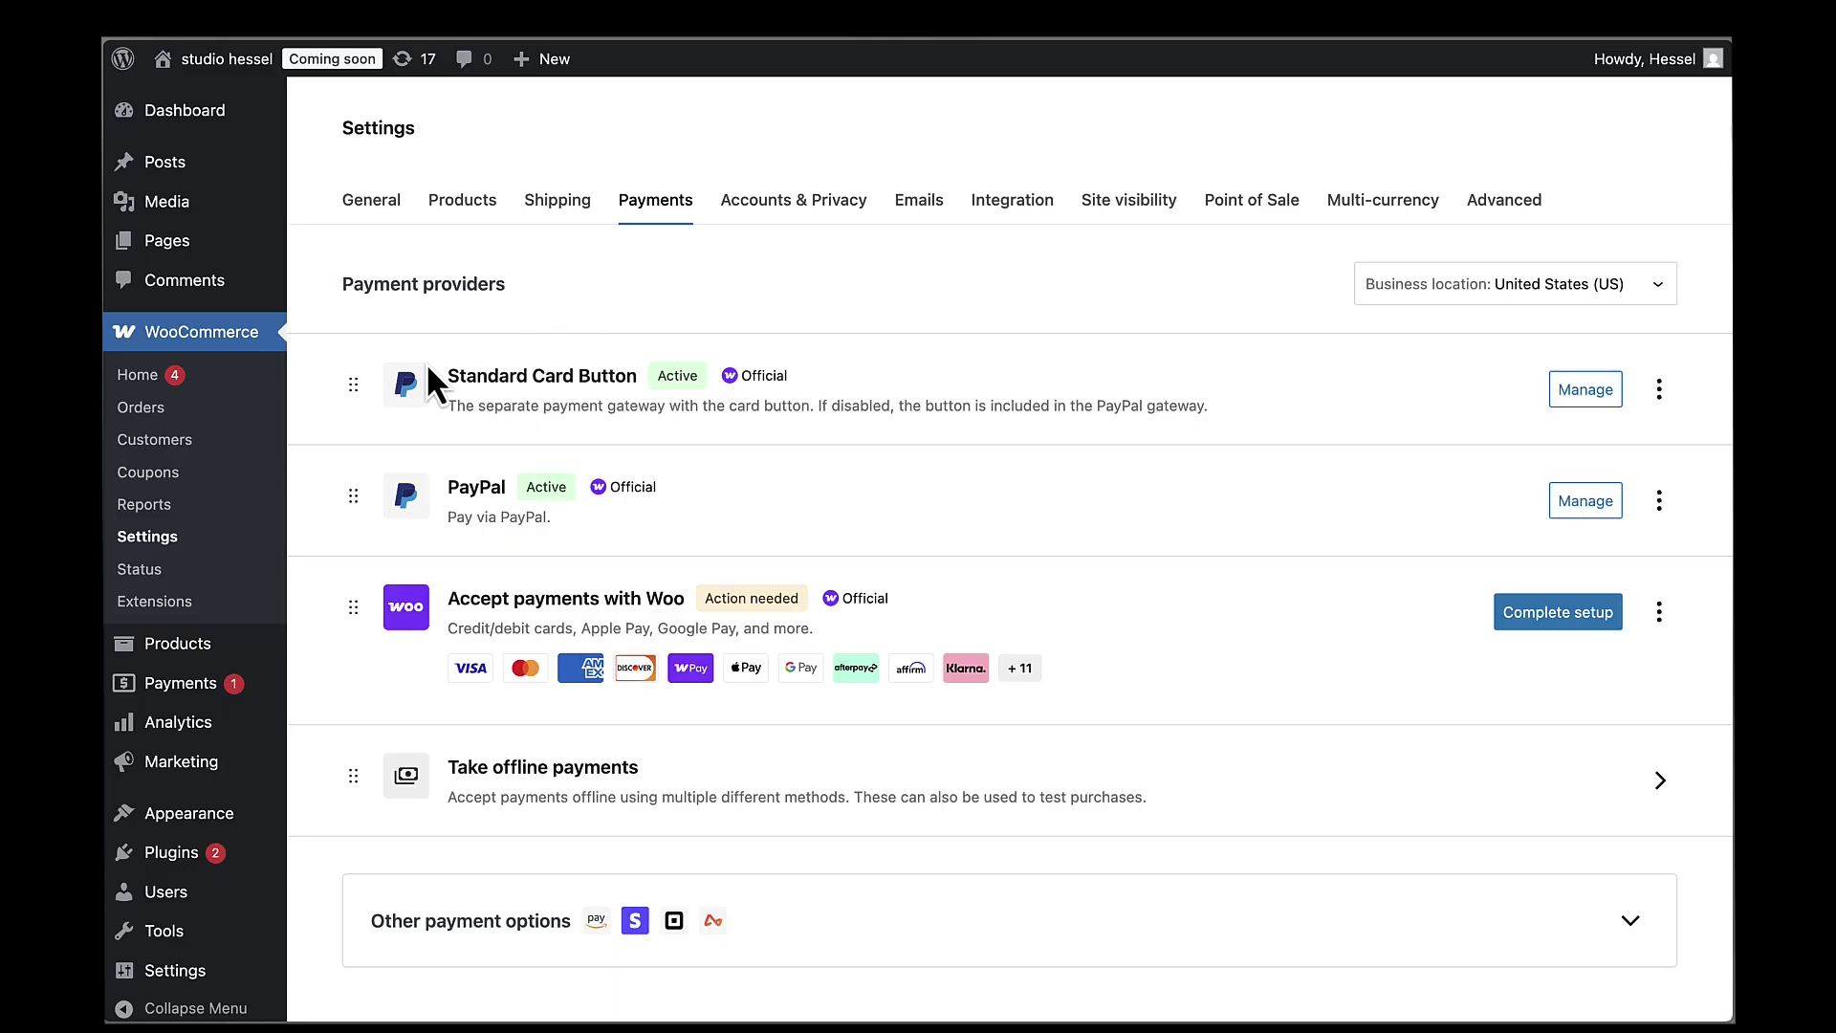
{"action": "left_click_drag", "start_coordinate": [361, 390], "coordinate": [364, 497]}
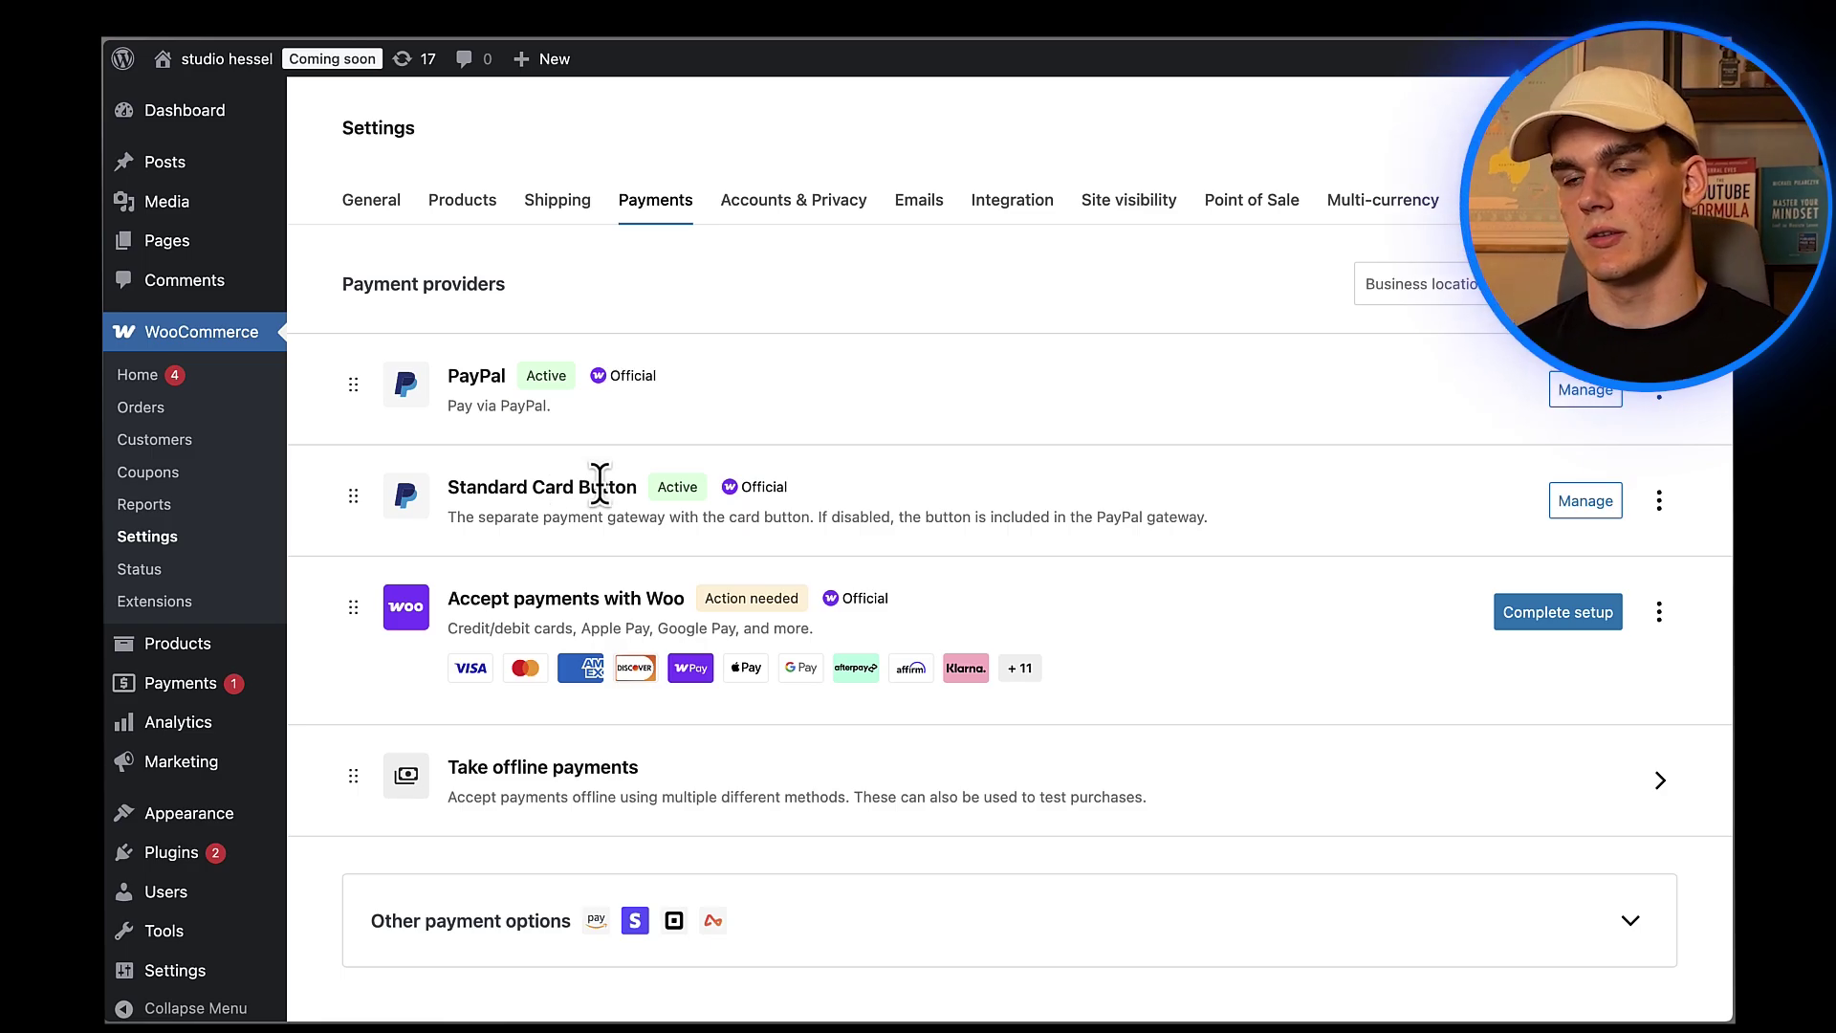
Add the $200.00 backpack to the cart and go to checkout's payment options
{"action": "mouse_move", "coordinate": [105, 382]}
{"action": "left_click", "coordinate": [232, 429]}
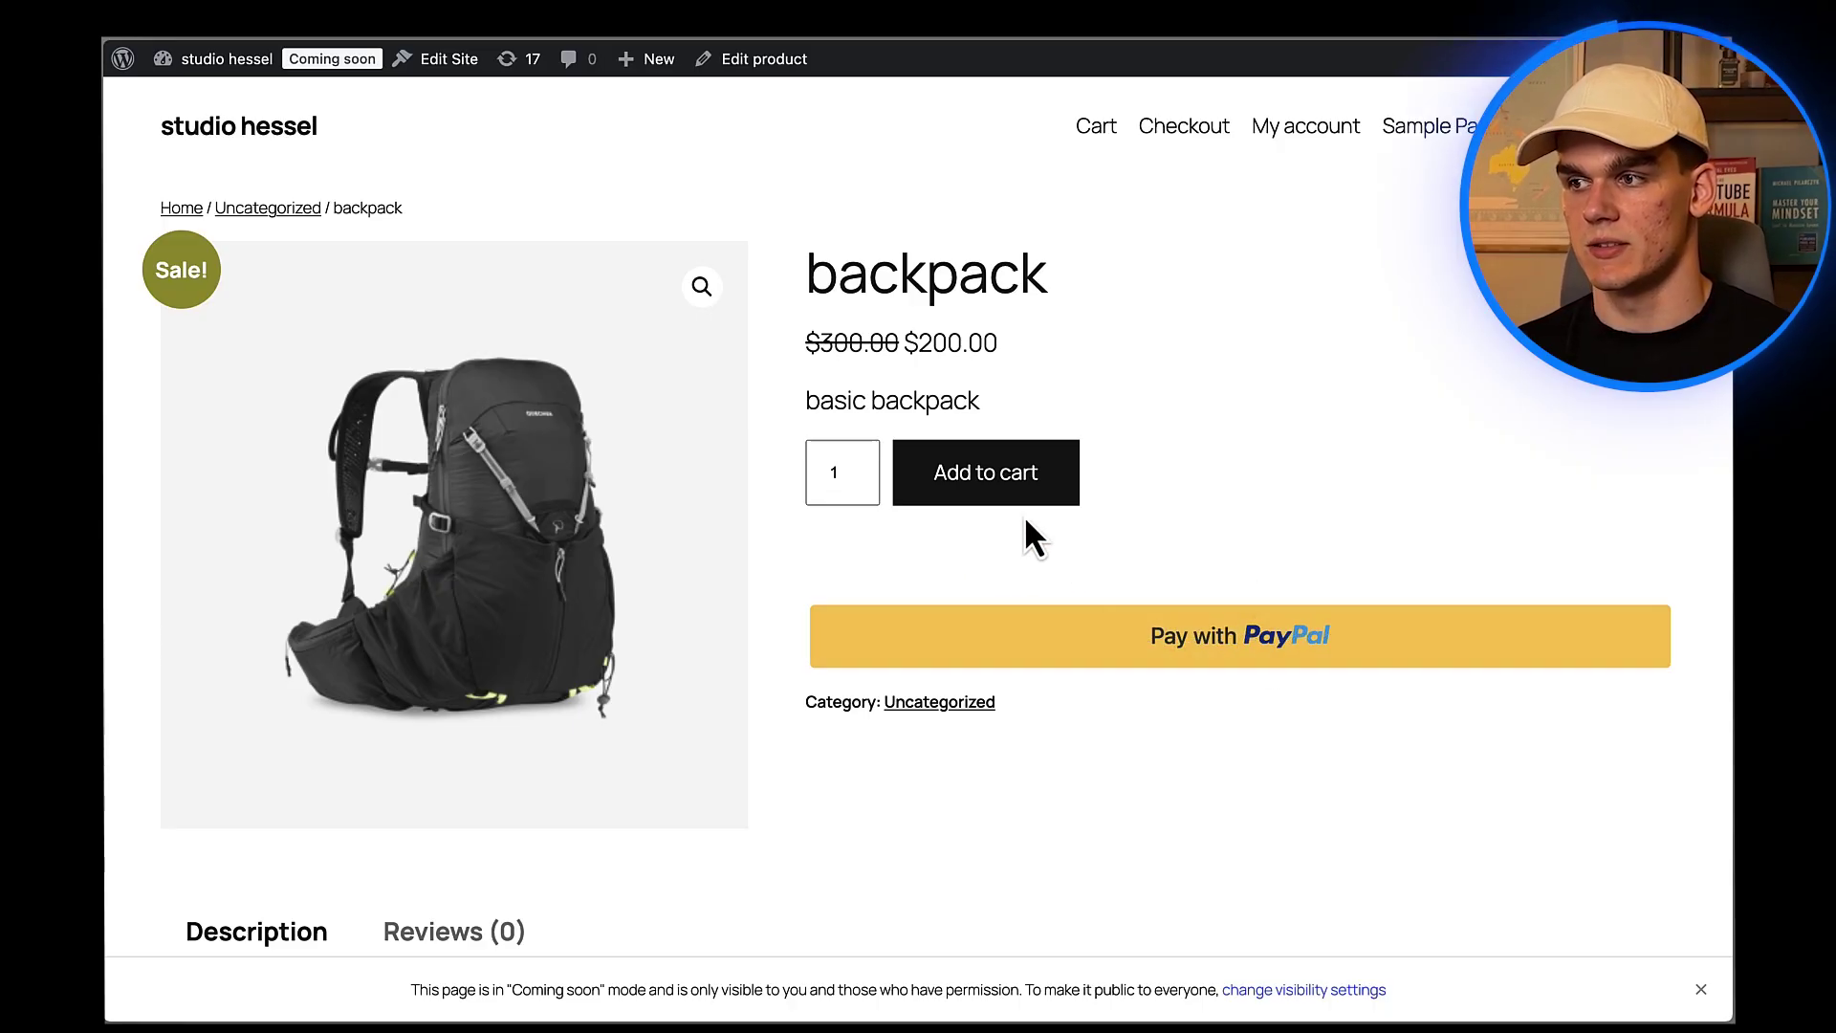
{"action": "left_click", "coordinate": [1004, 491]}
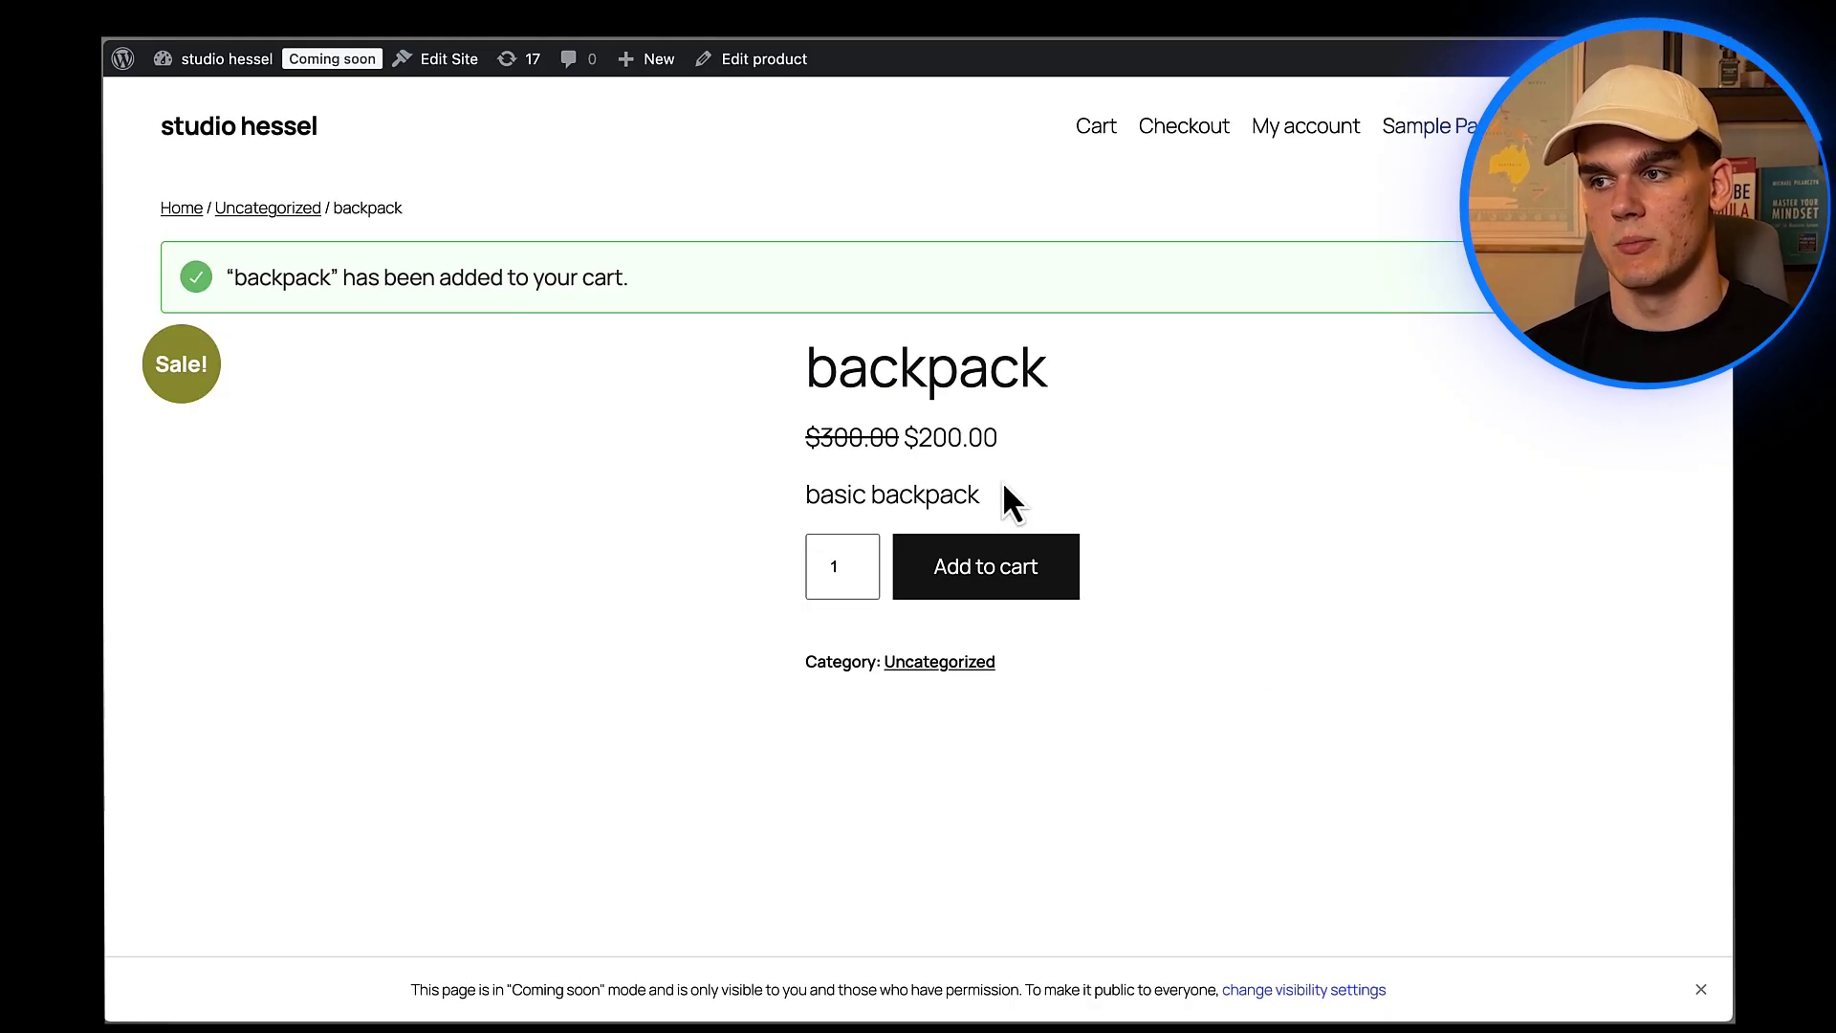
{"action": "left_click", "coordinate": [1319, 807]}
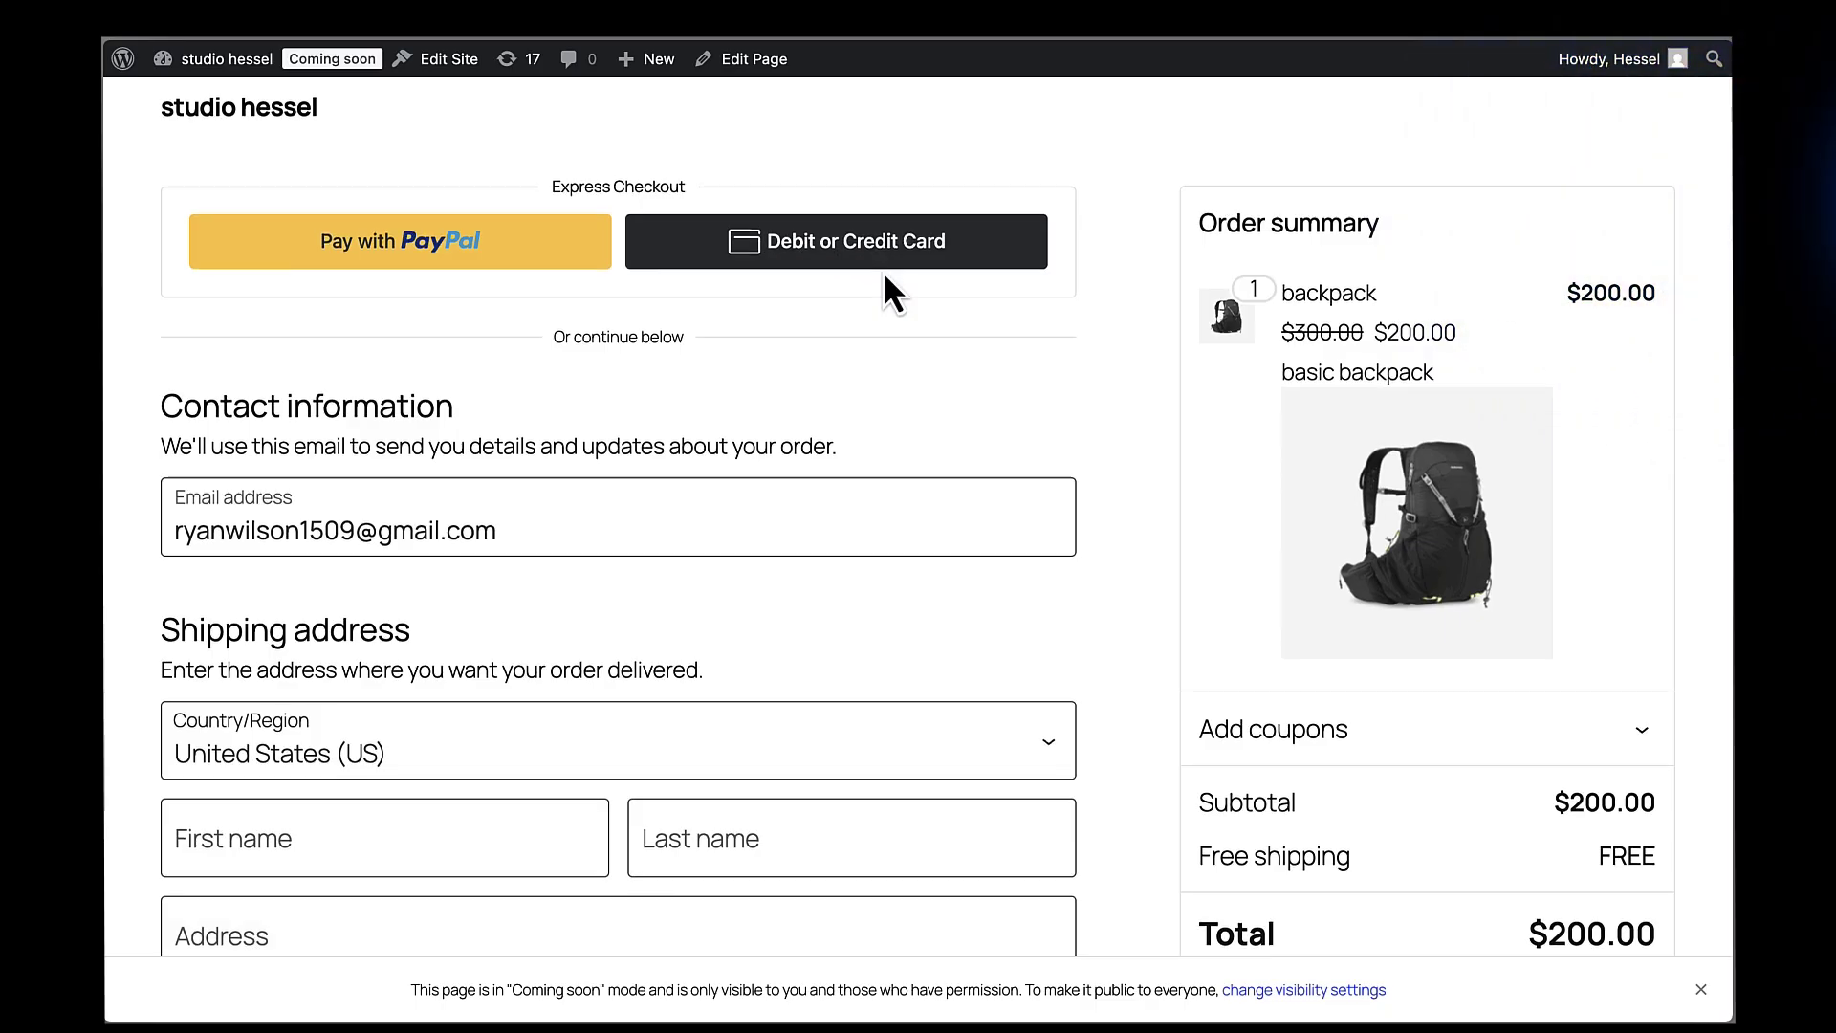
{"action": "scroll", "coordinate": [881, 271], "scroll_direction": "down", "scroll_amount": 7}
{"action": "scroll", "coordinate": [883, 275], "scroll_direction": "up", "scroll_amount": 7}
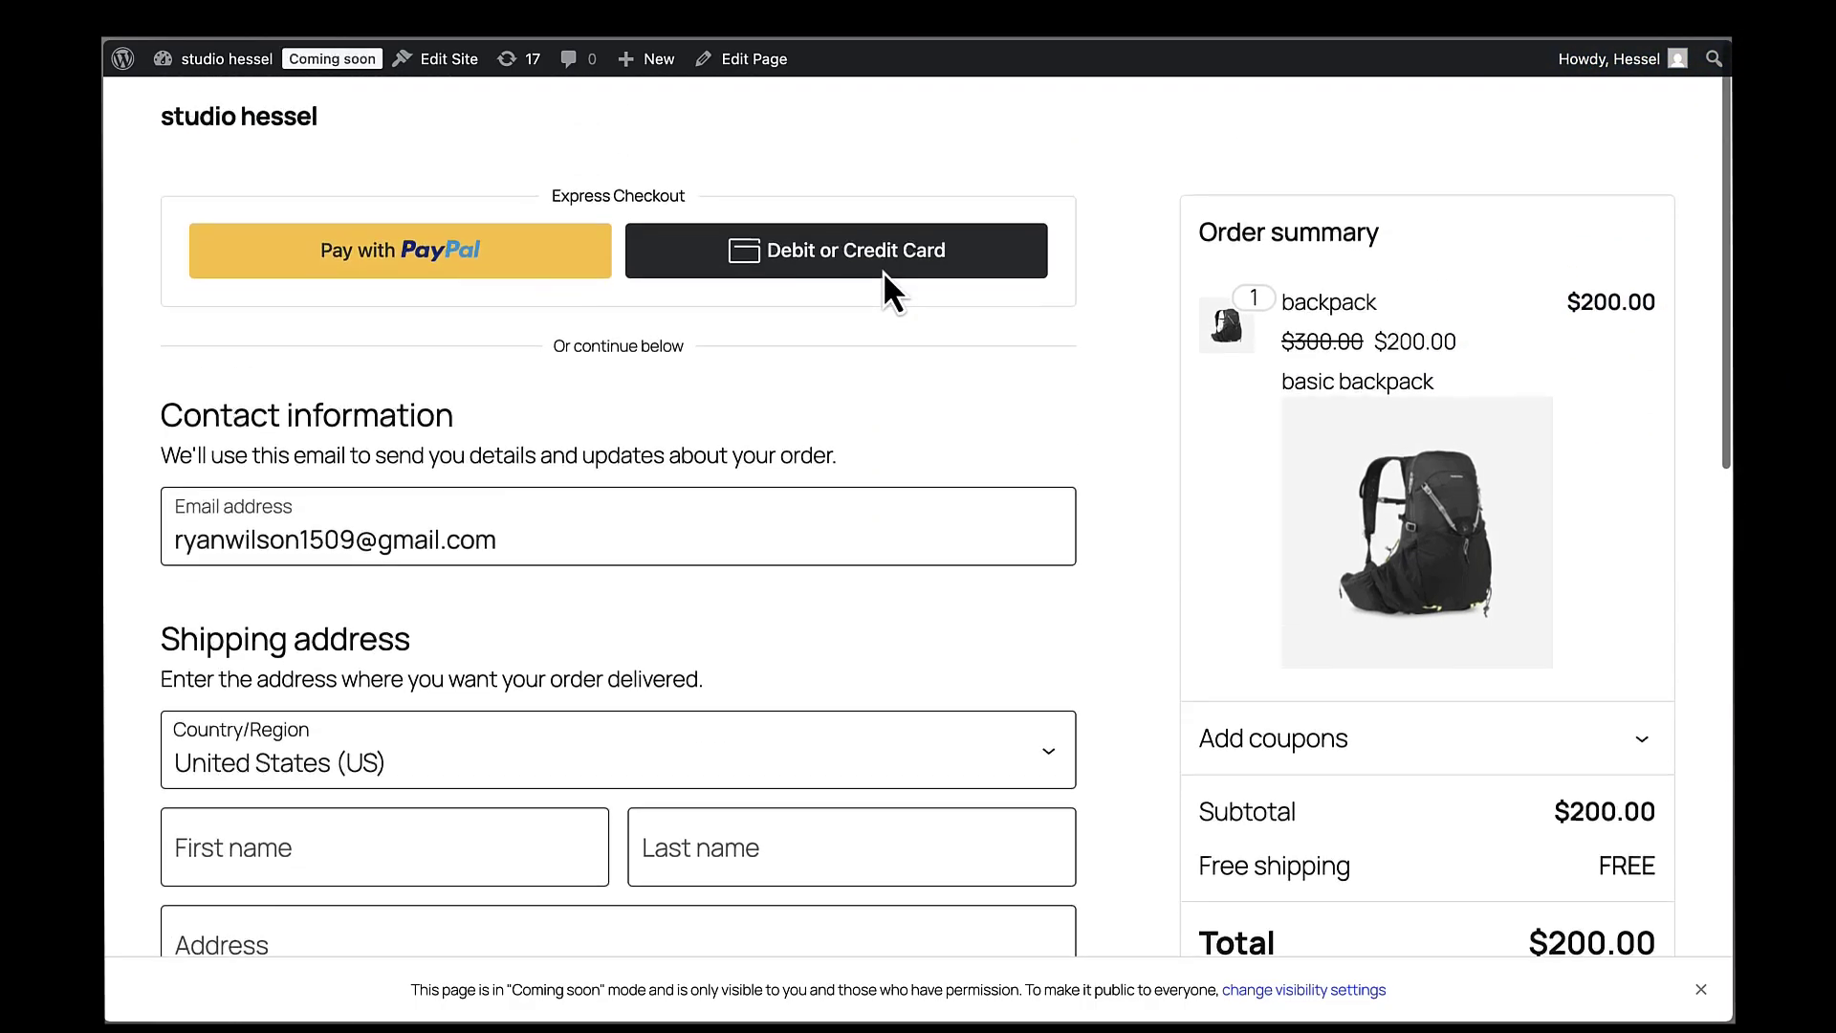
{"action": "scroll", "coordinate": [884, 276], "scroll_direction": "down", "scroll_amount": 13}
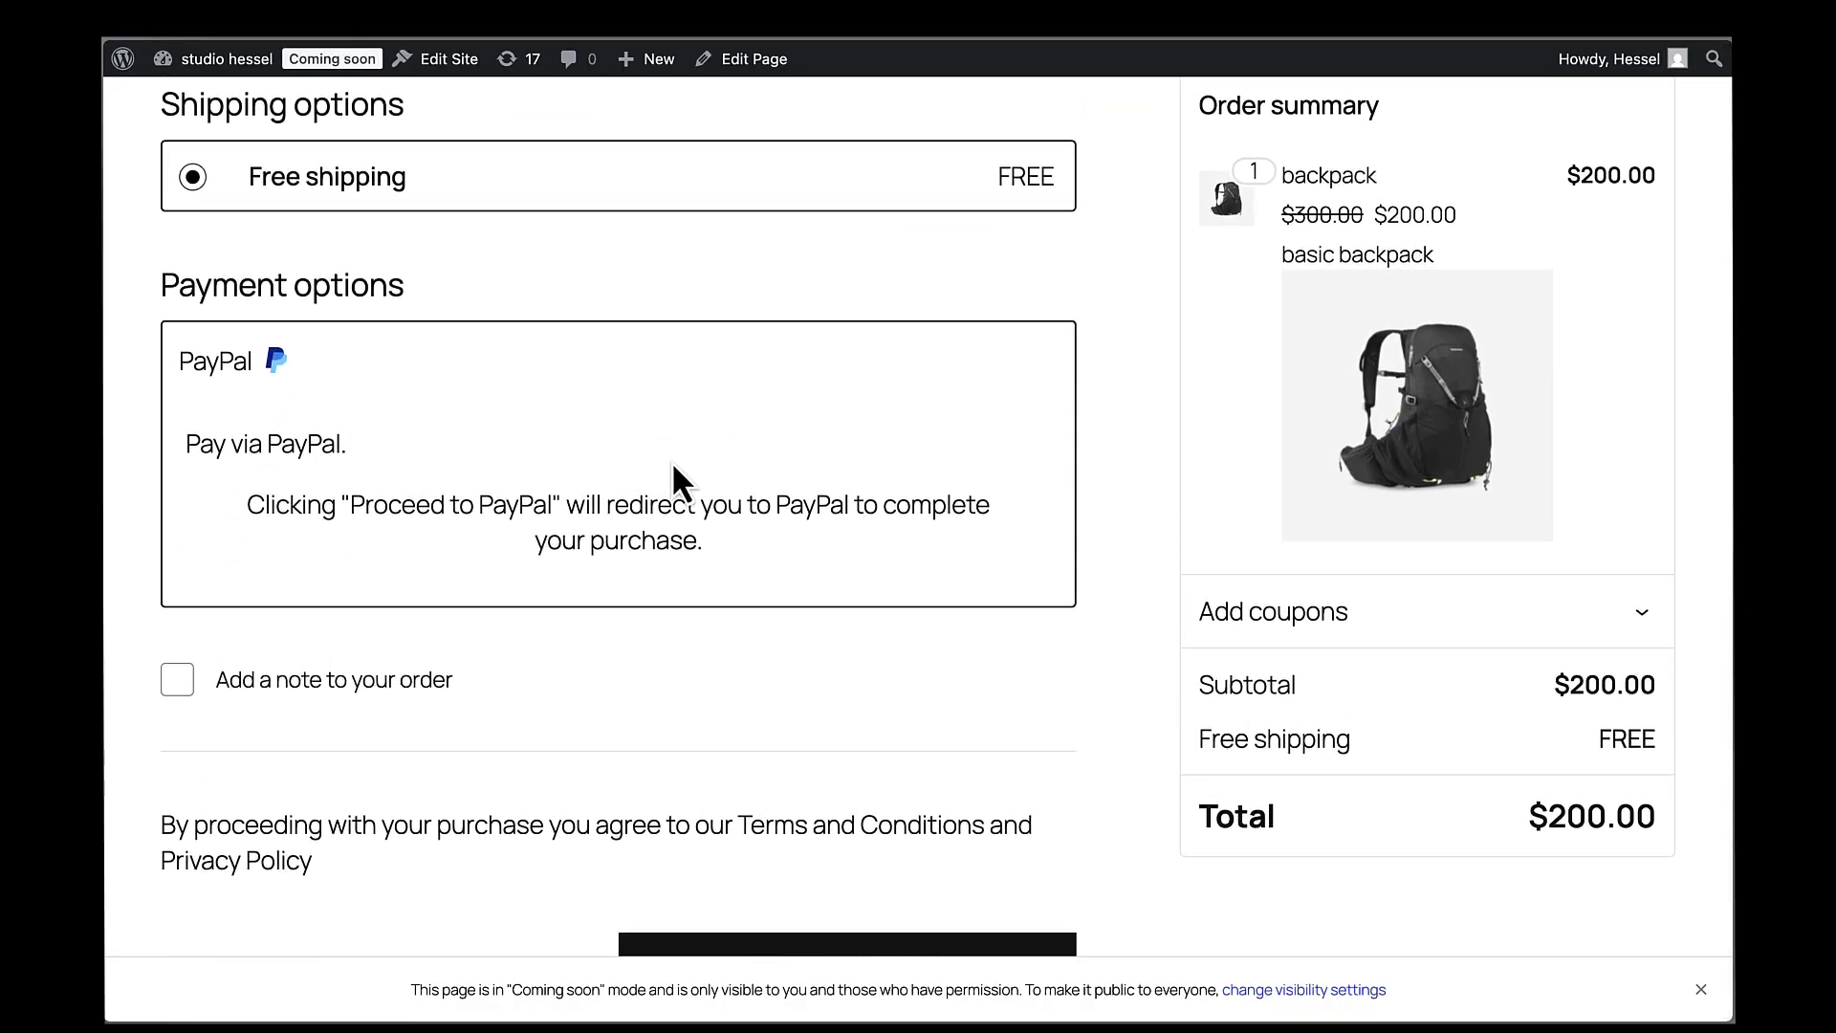
{"action": "scroll", "coordinate": [749, 492], "scroll_direction": "up", "scroll_amount": 12}
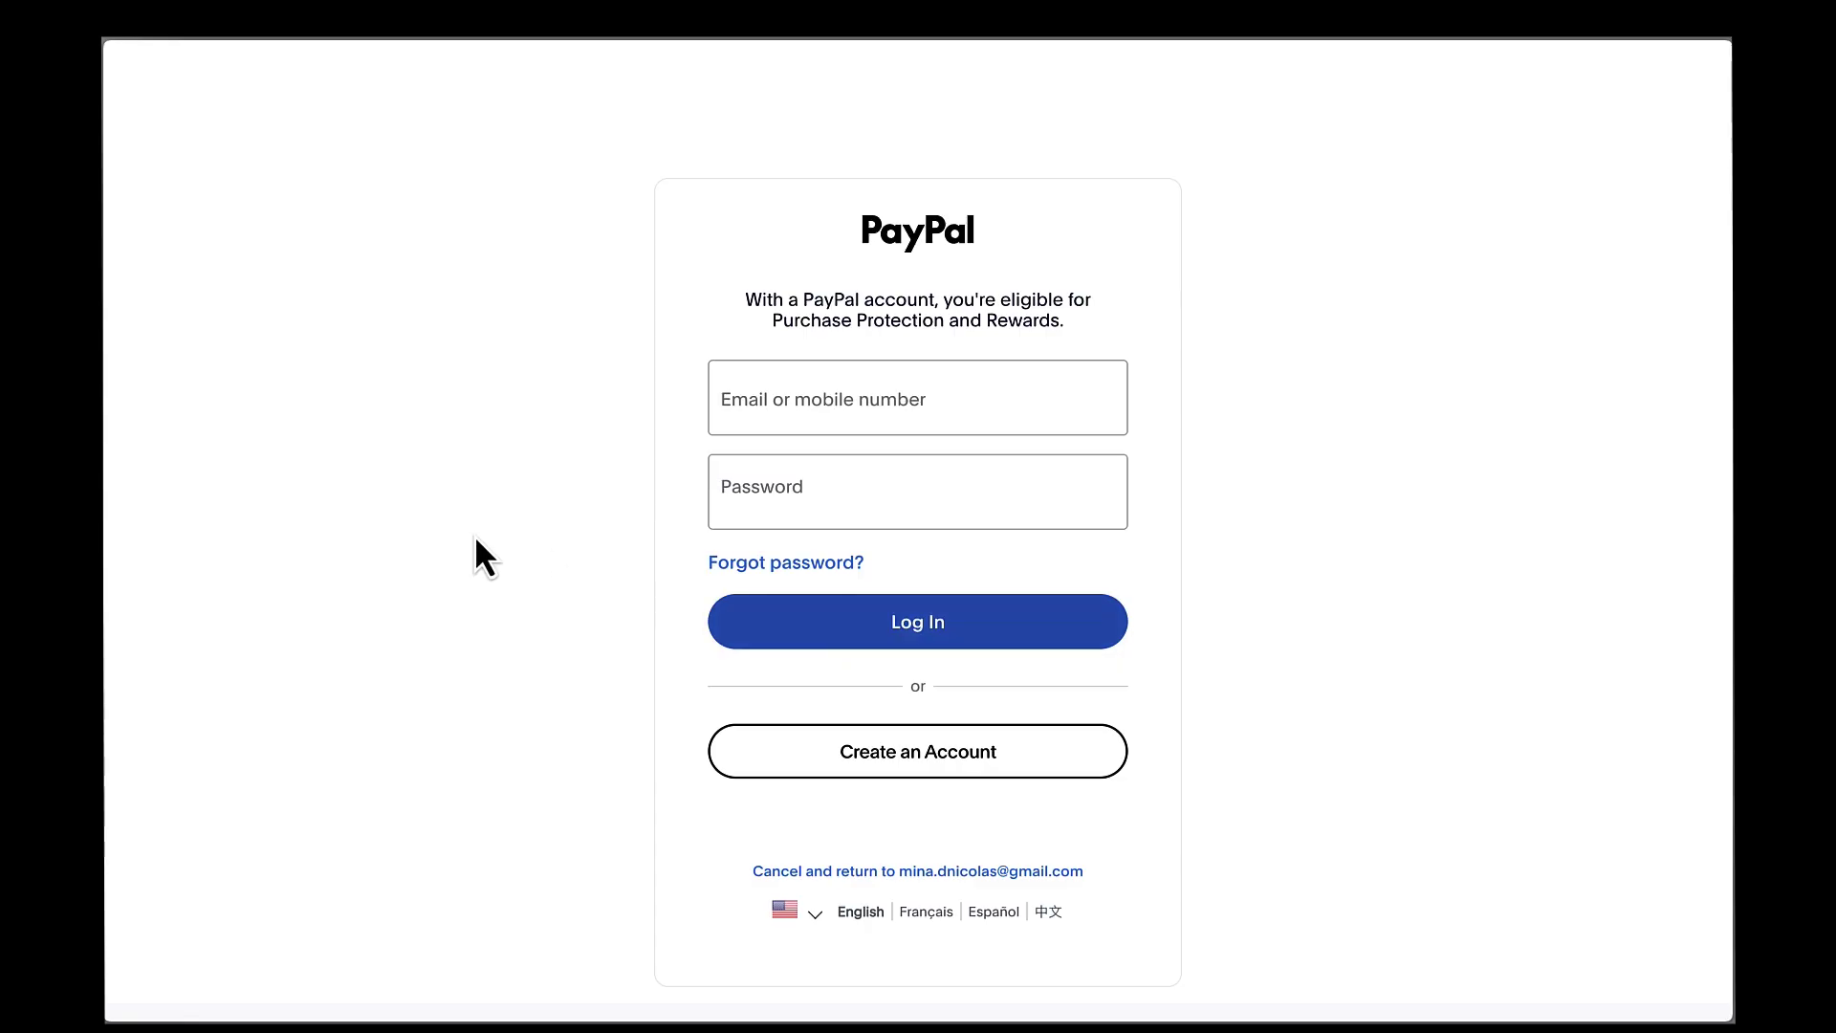
Close the PayPal login window and return to the WooCommerce Payments settings tab
{"action": "mouse_move", "coordinate": [350, 432]}
{"action": "left_click", "coordinate": [329, 476]}
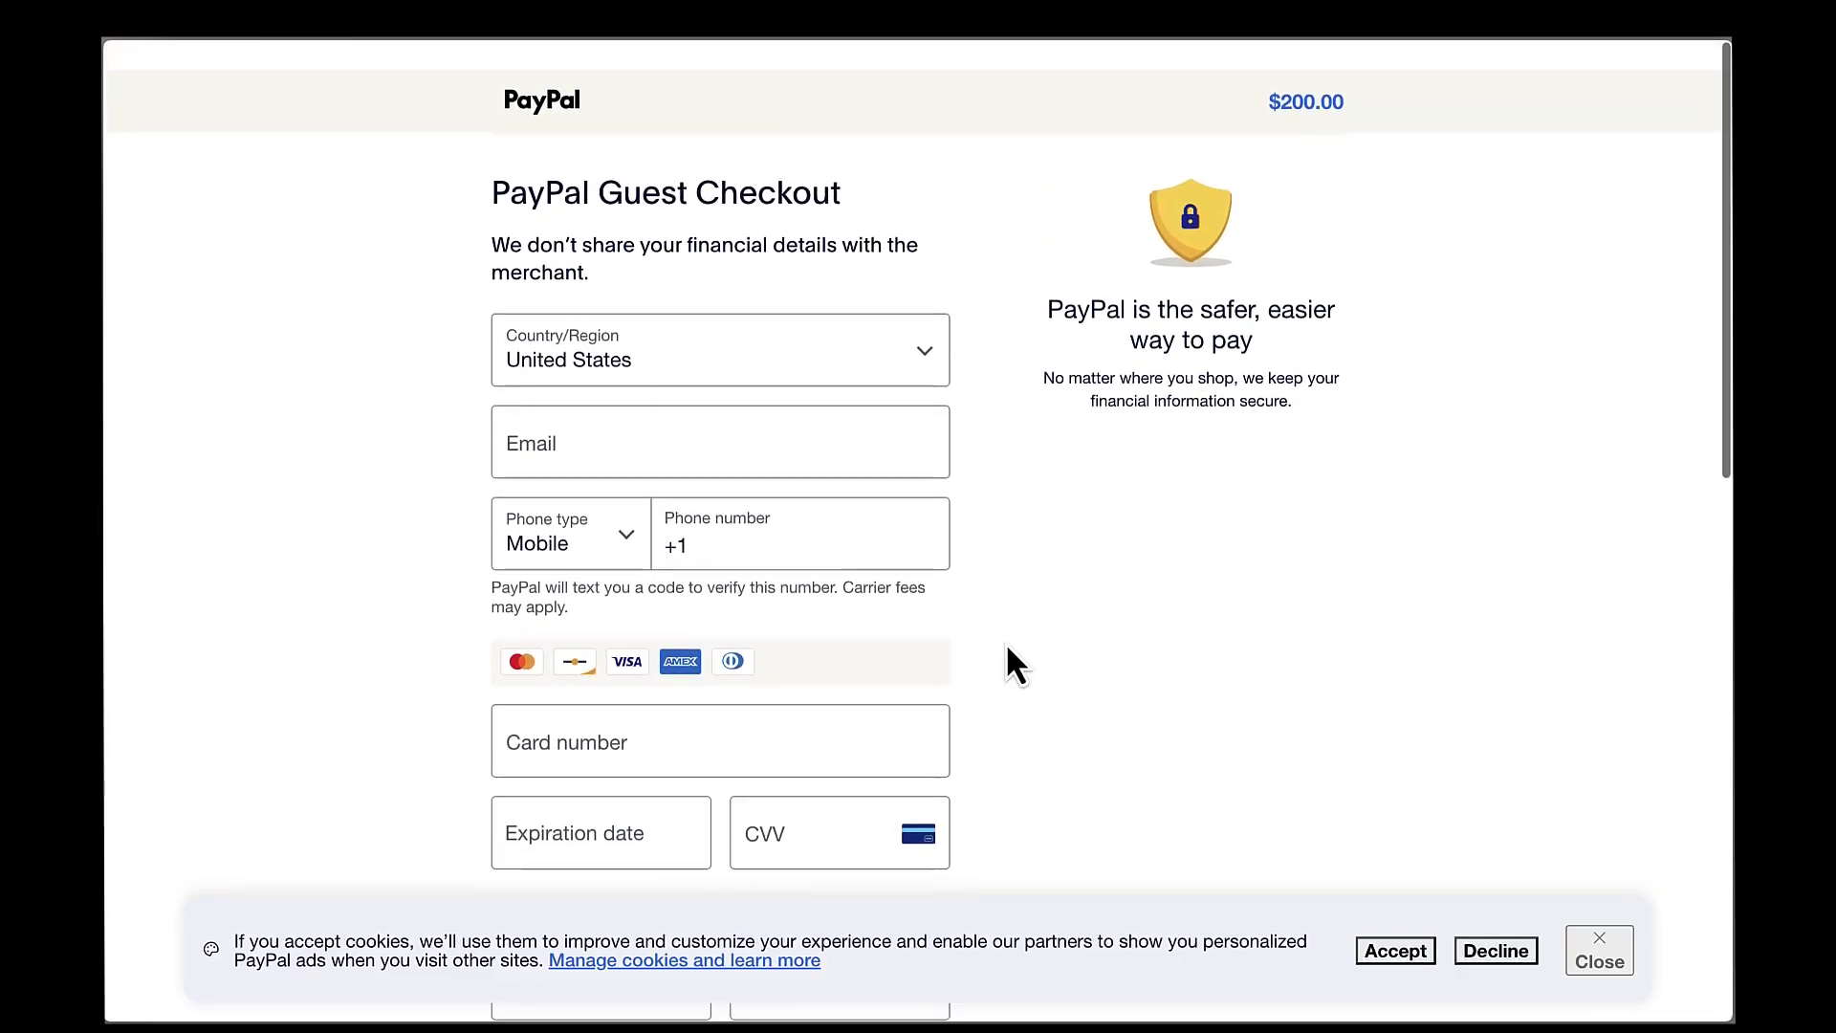
{"action": "mouse_move", "coordinate": [238, 427]}
{"action": "left_click", "coordinate": [238, 387]}
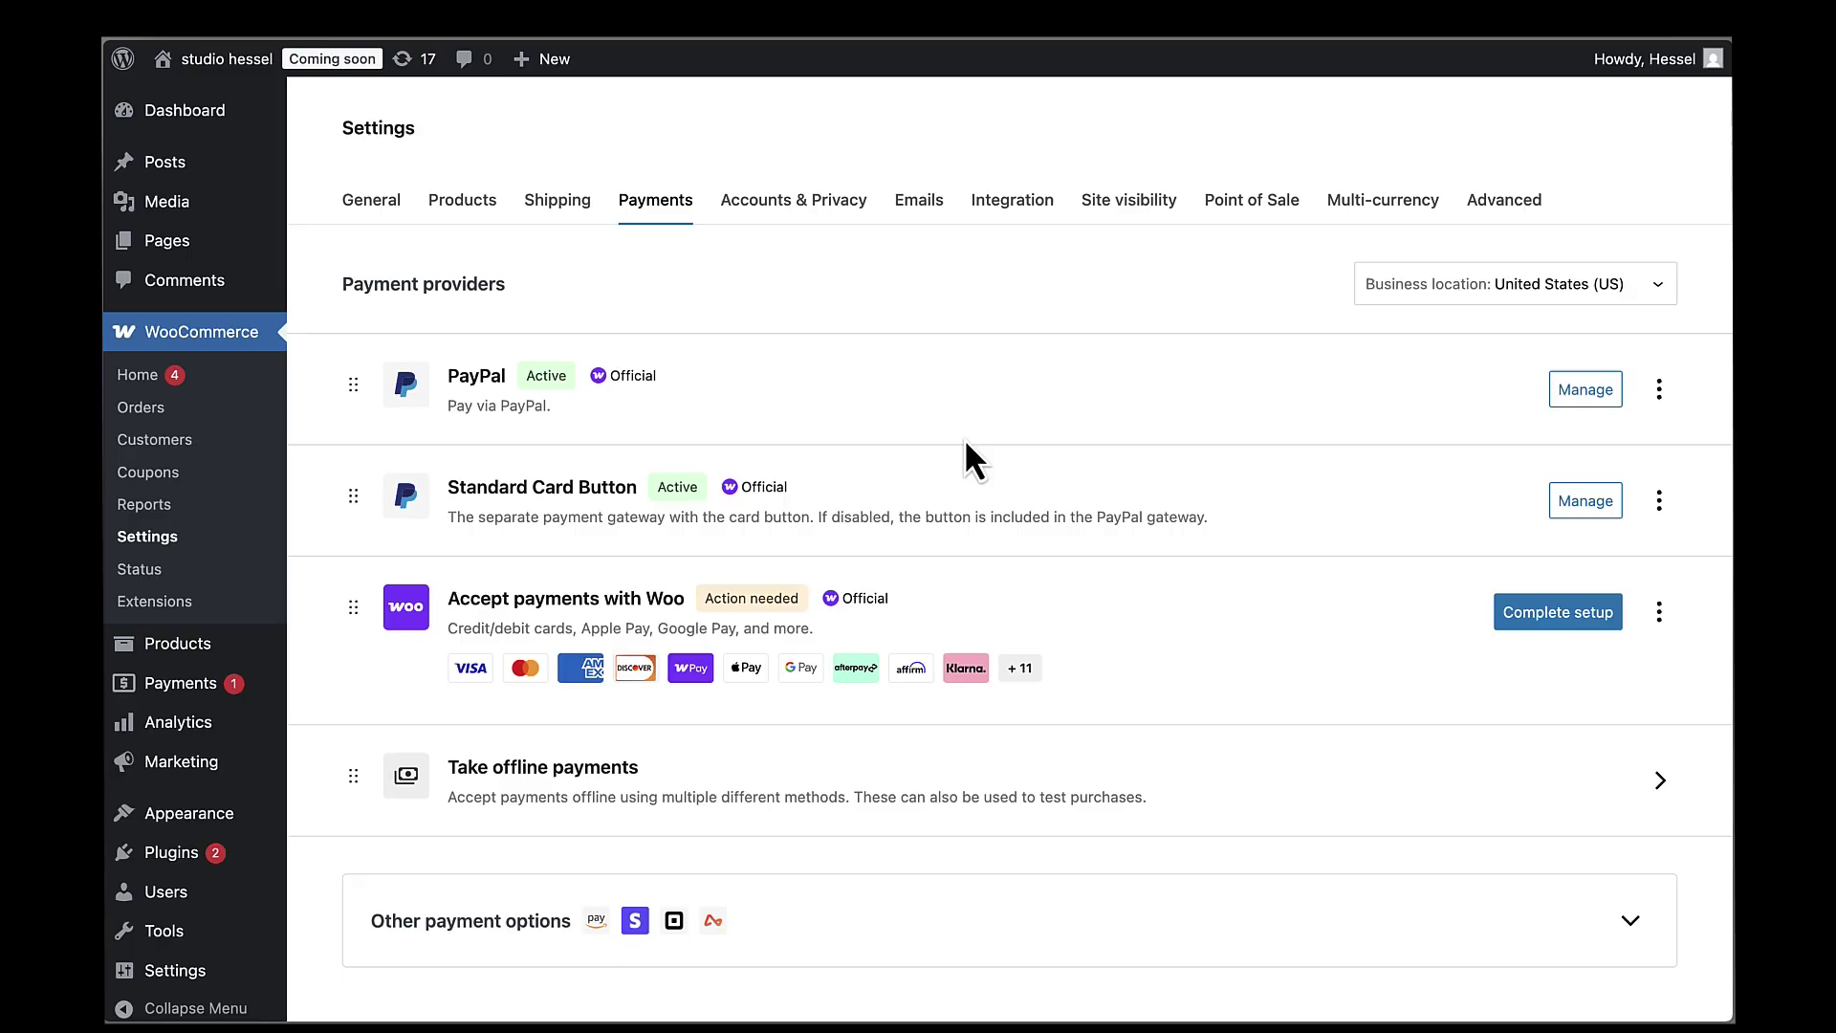
Reload Payments, enable Pay Later in PayPal Payments' methods, save, and return to the list
{"action": "key", "text": "super+r"}
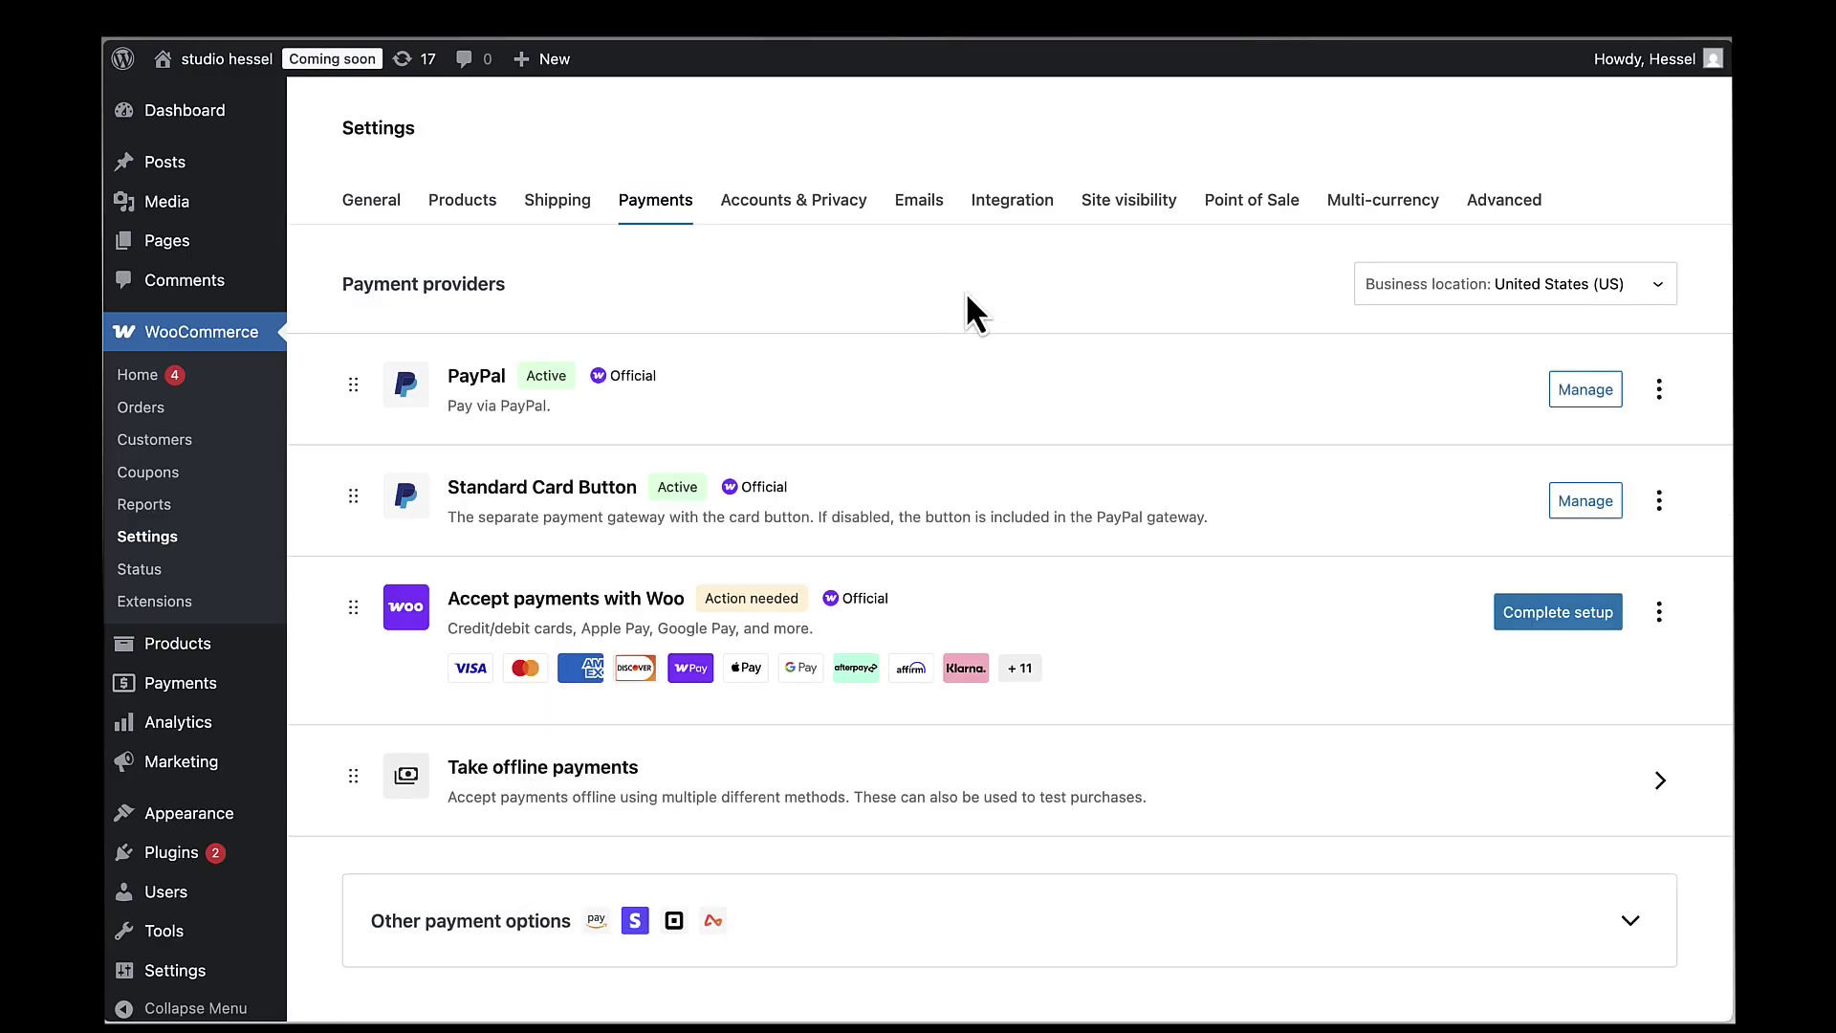
{"action": "left_click", "coordinate": [1586, 397]}
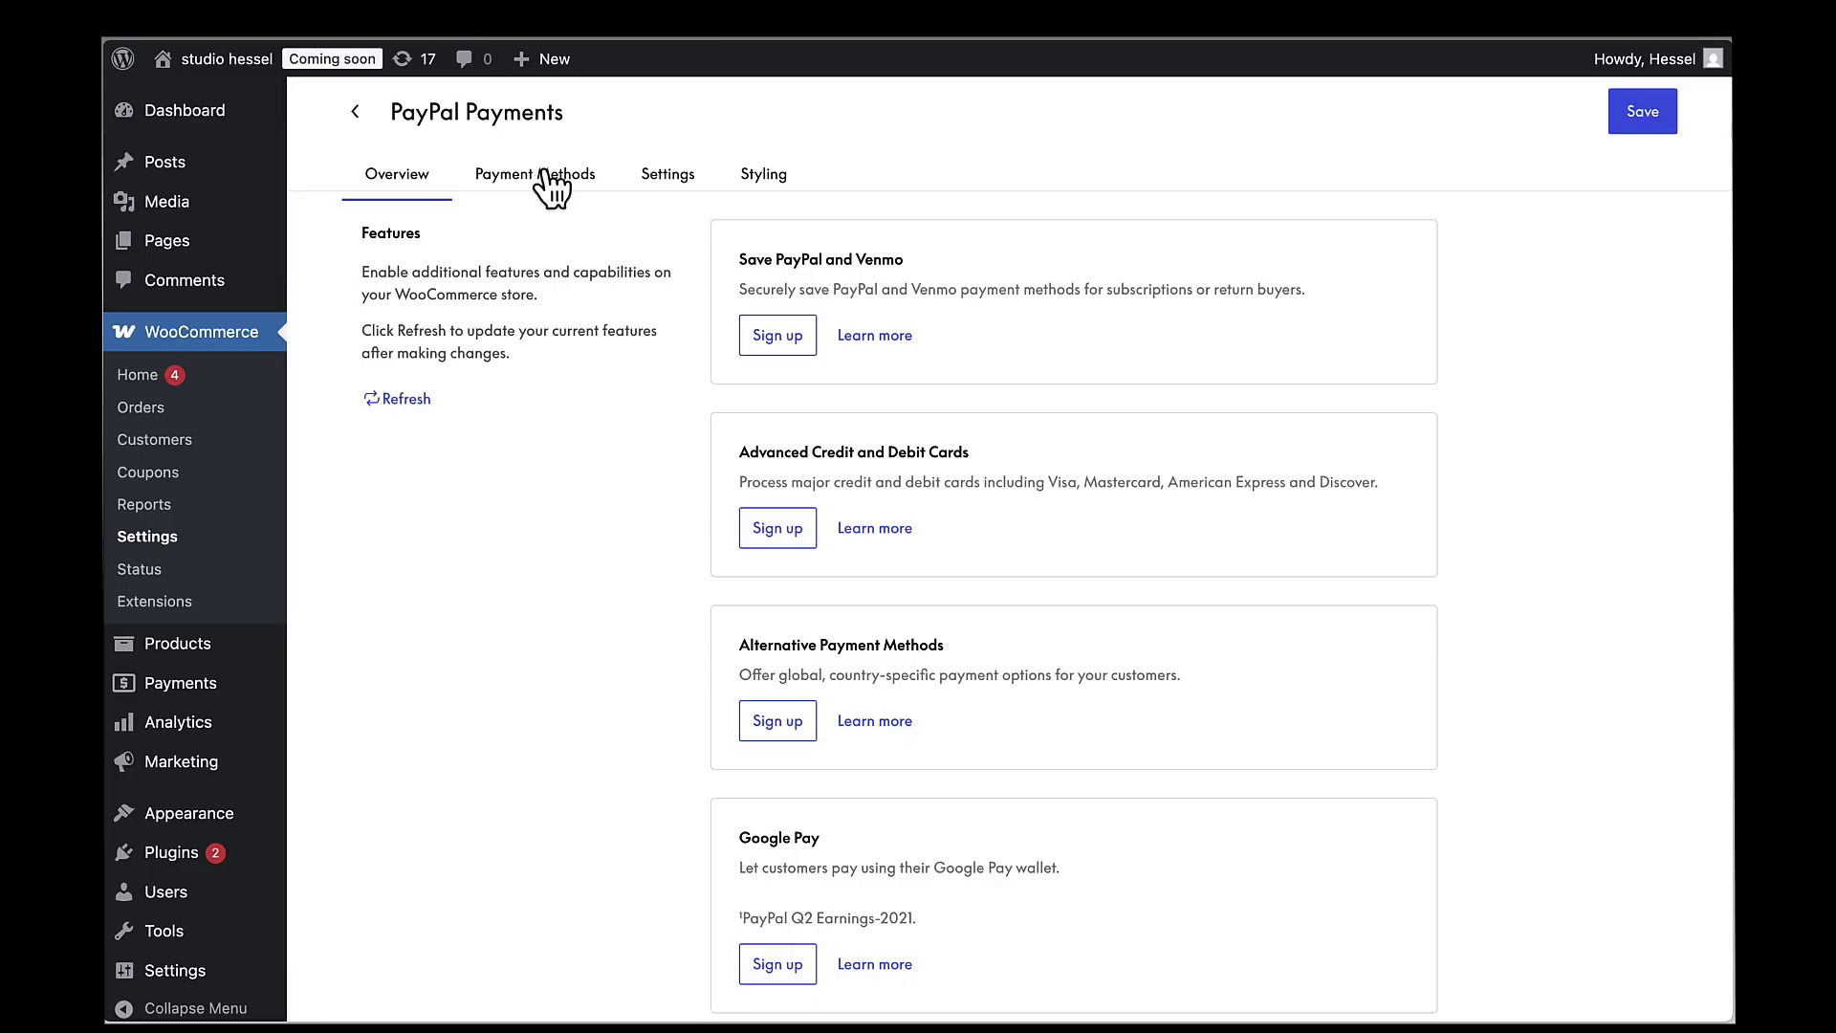
{"action": "left_click", "coordinate": [542, 177]}
{"action": "left_click", "coordinate": [1270, 329]}
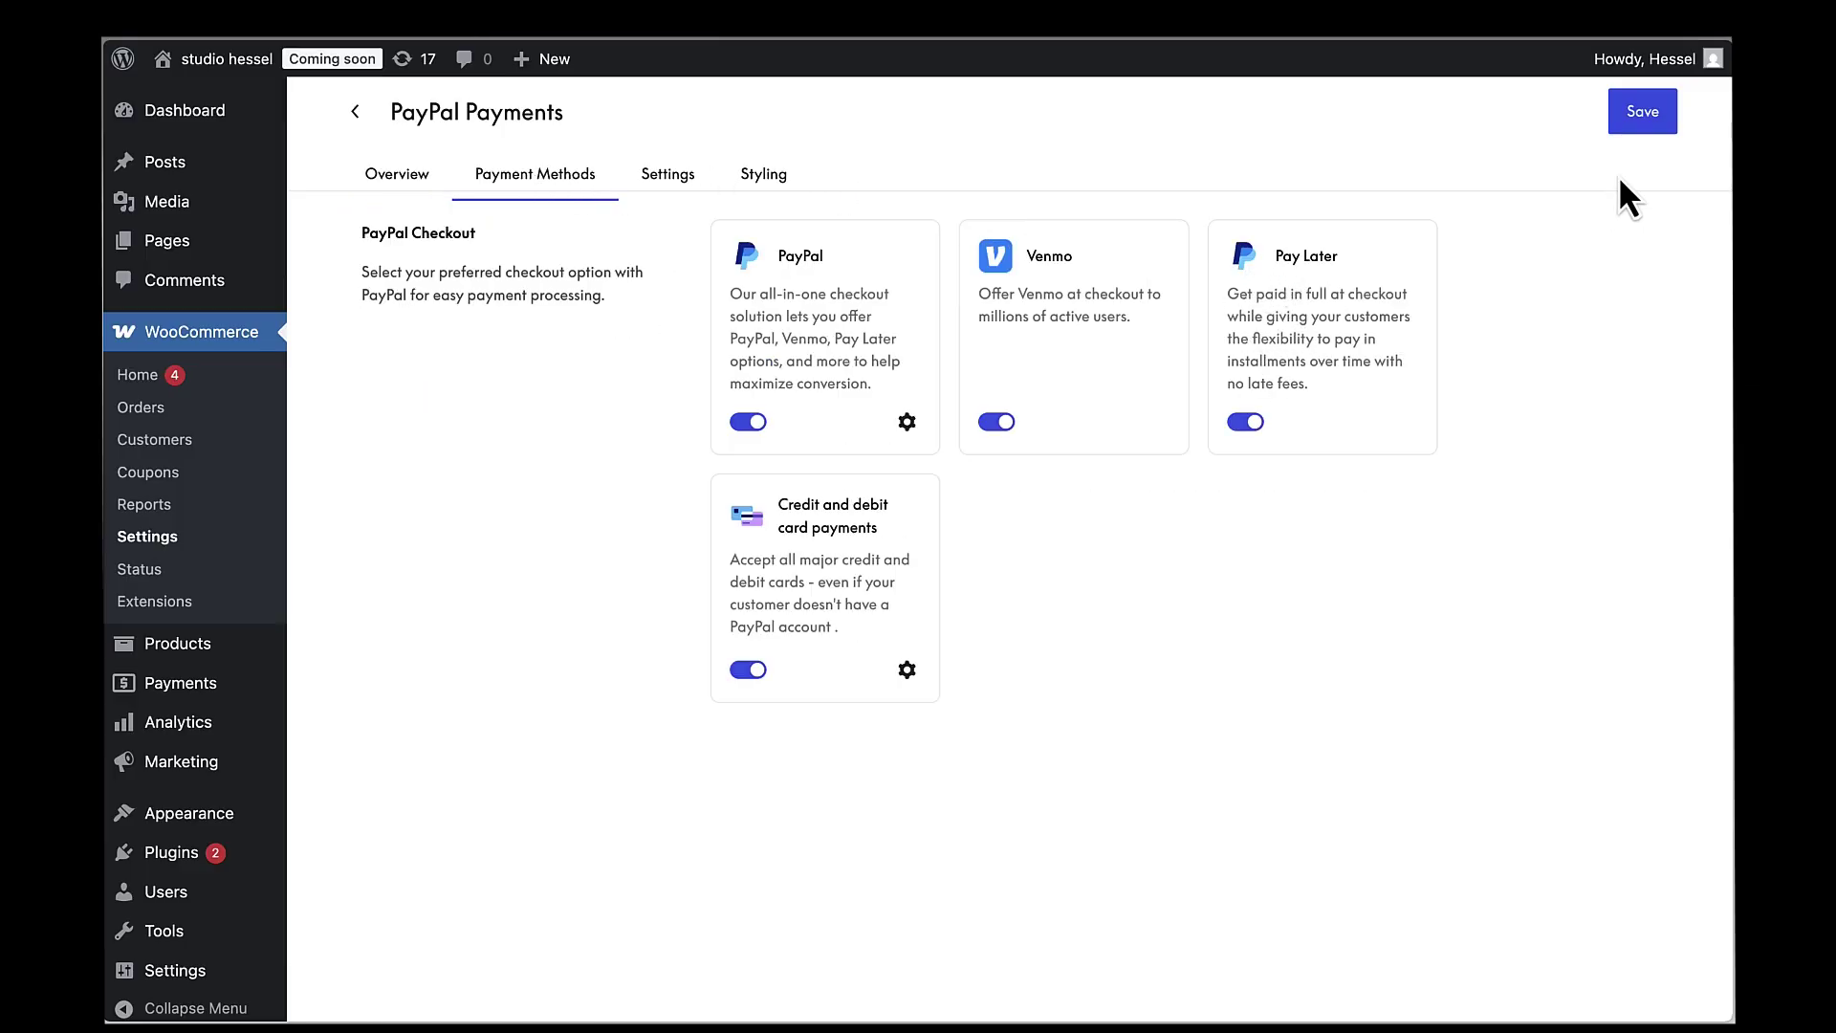
{"action": "left_click", "coordinate": [1641, 122]}
{"action": "left_click", "coordinate": [355, 111]}
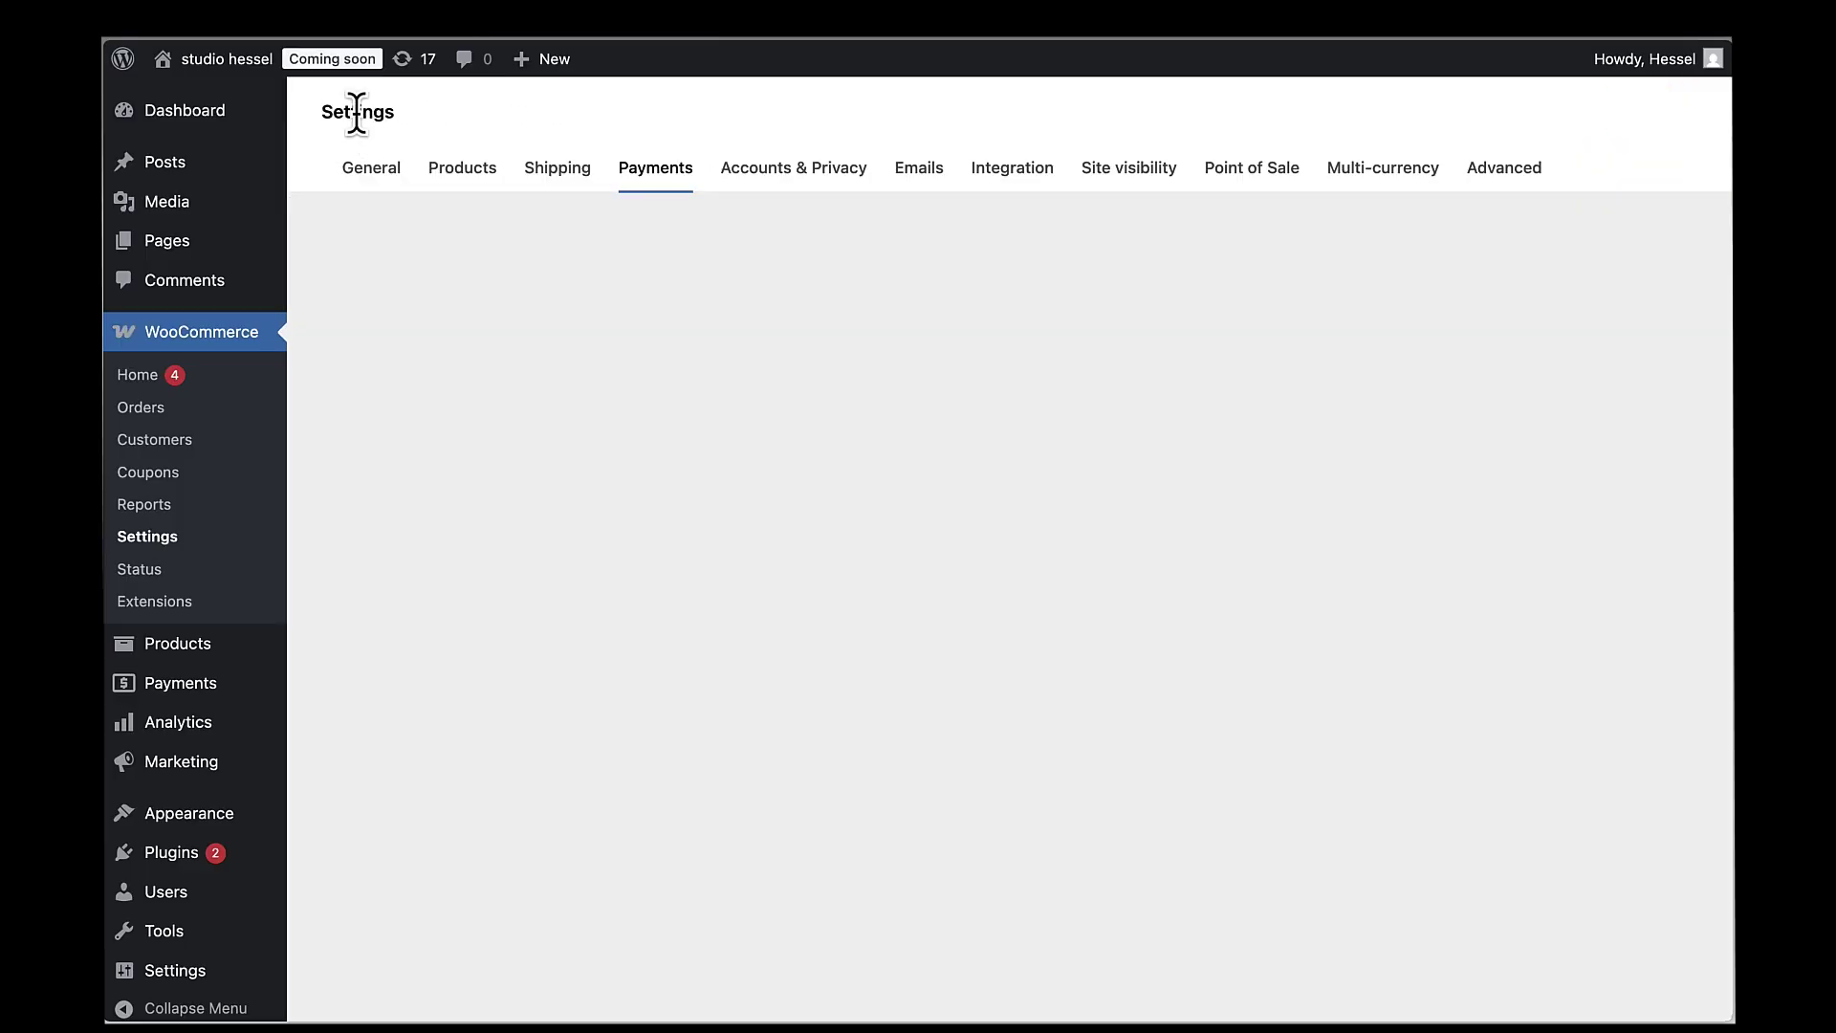
{"action": "mouse_move", "coordinate": [124, 383]}
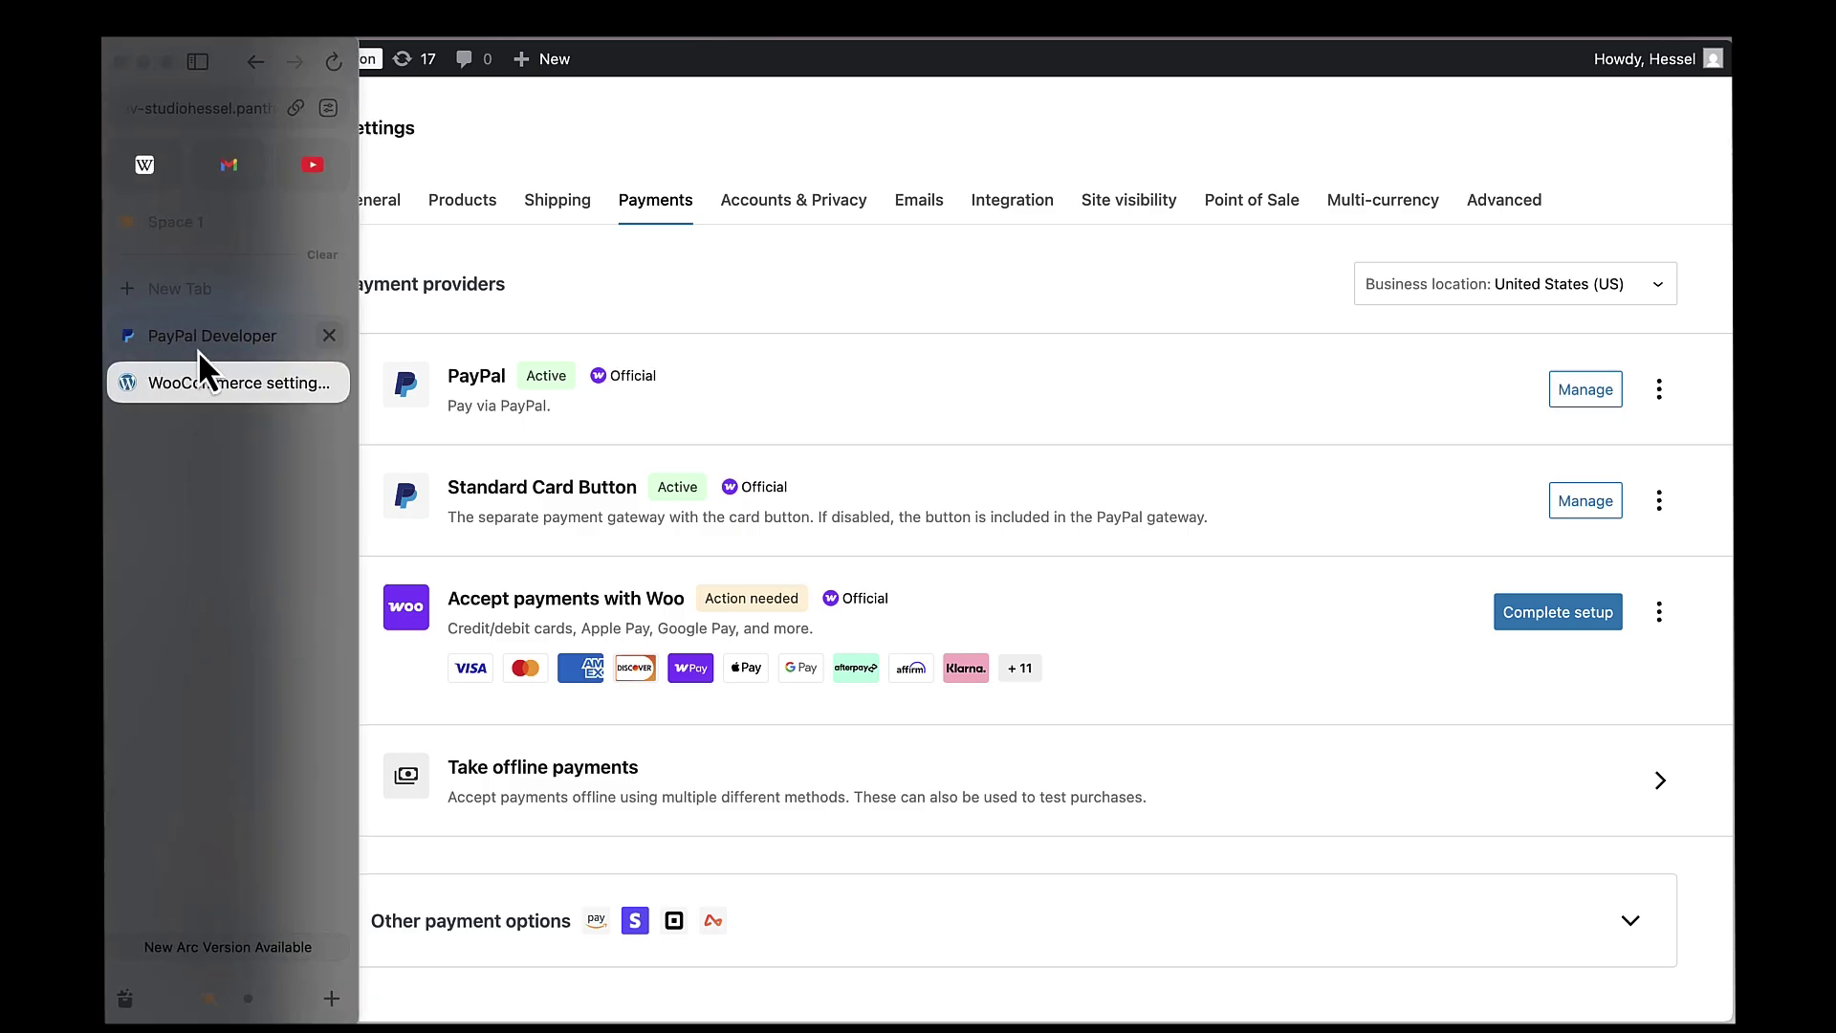
{"action": "left_click", "coordinate": [227, 333]}
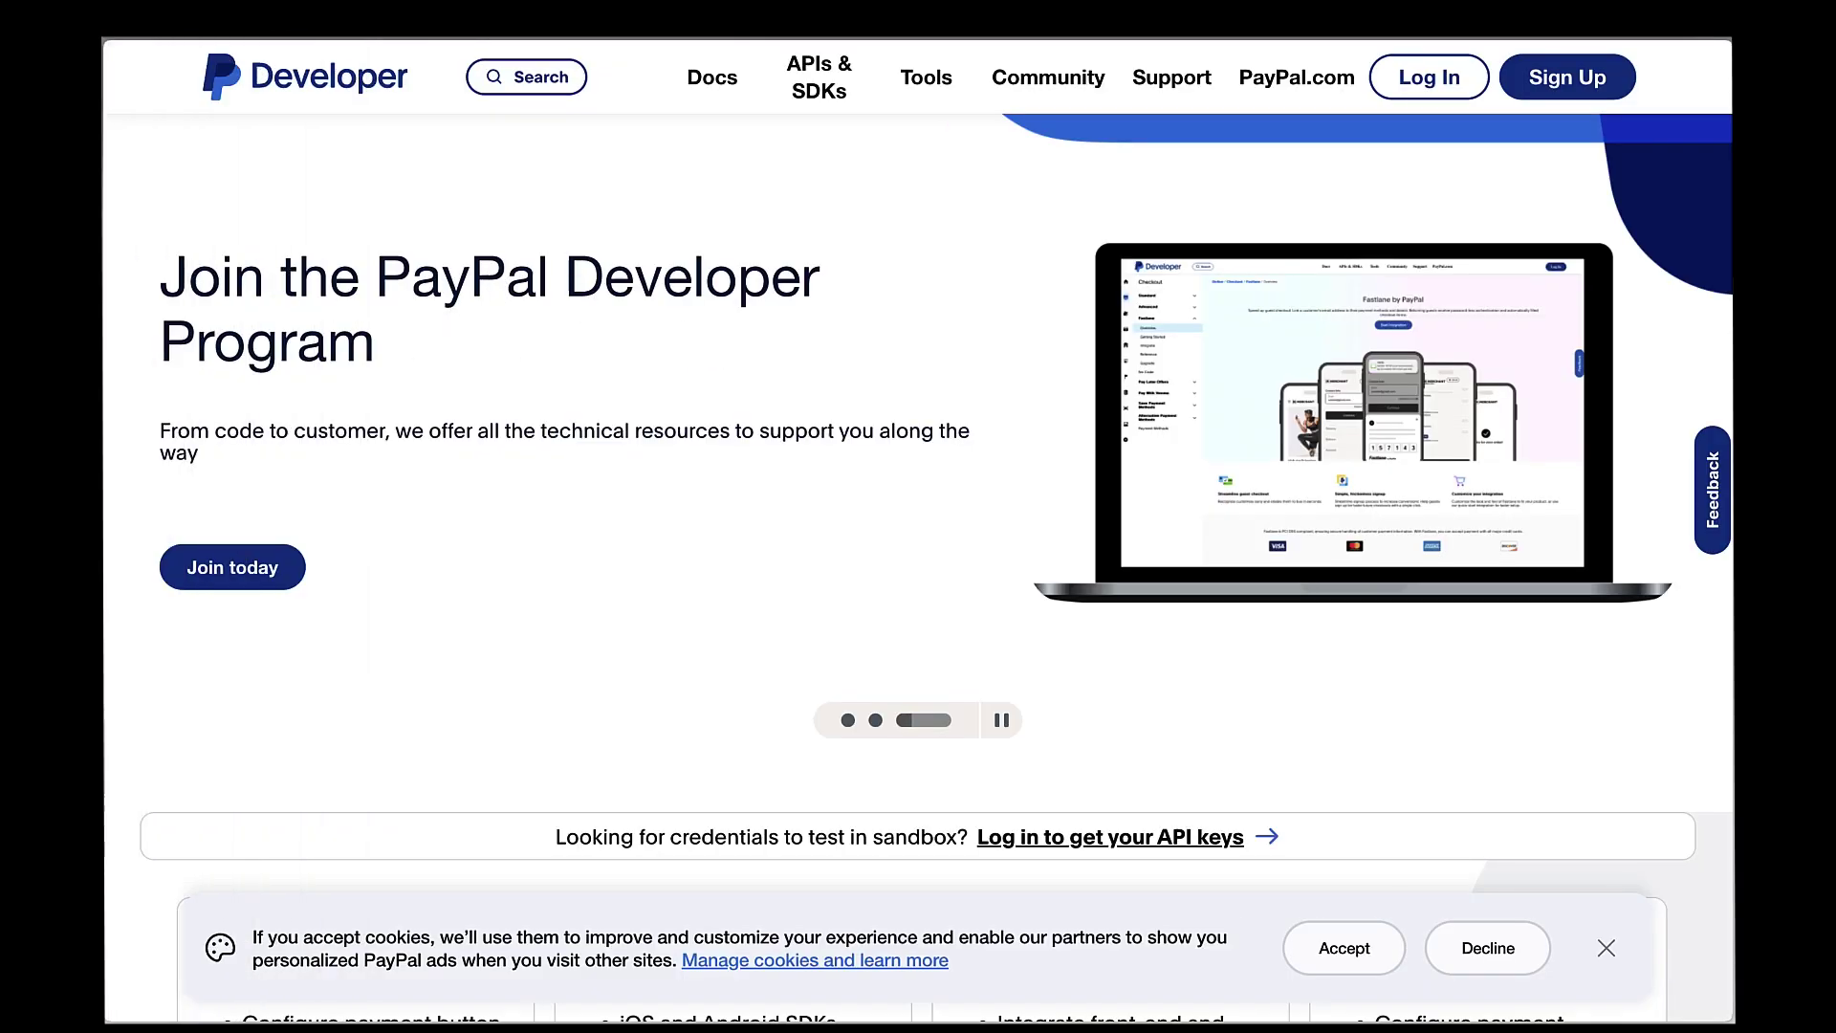
{"action": "mouse_move", "coordinate": [158, 111]}
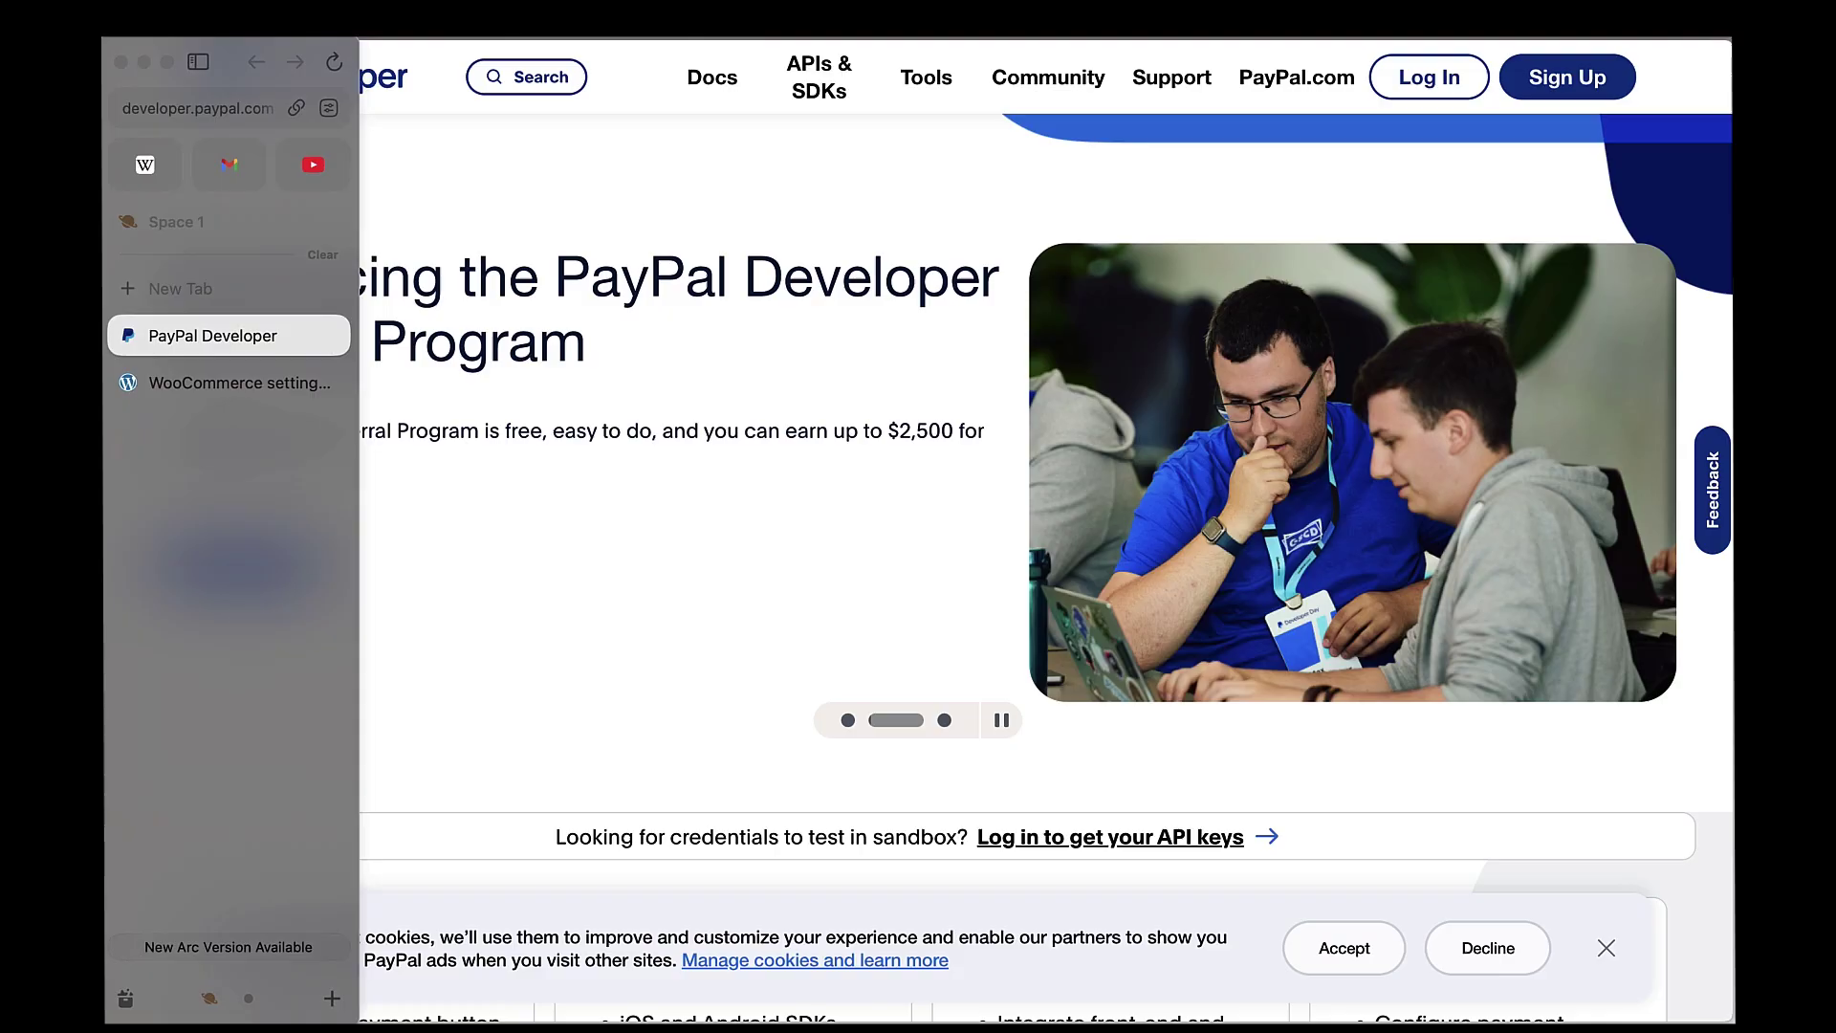
{"action": "mouse_move", "coordinate": [110, 393]}
{"action": "left_click", "coordinate": [239, 390]}
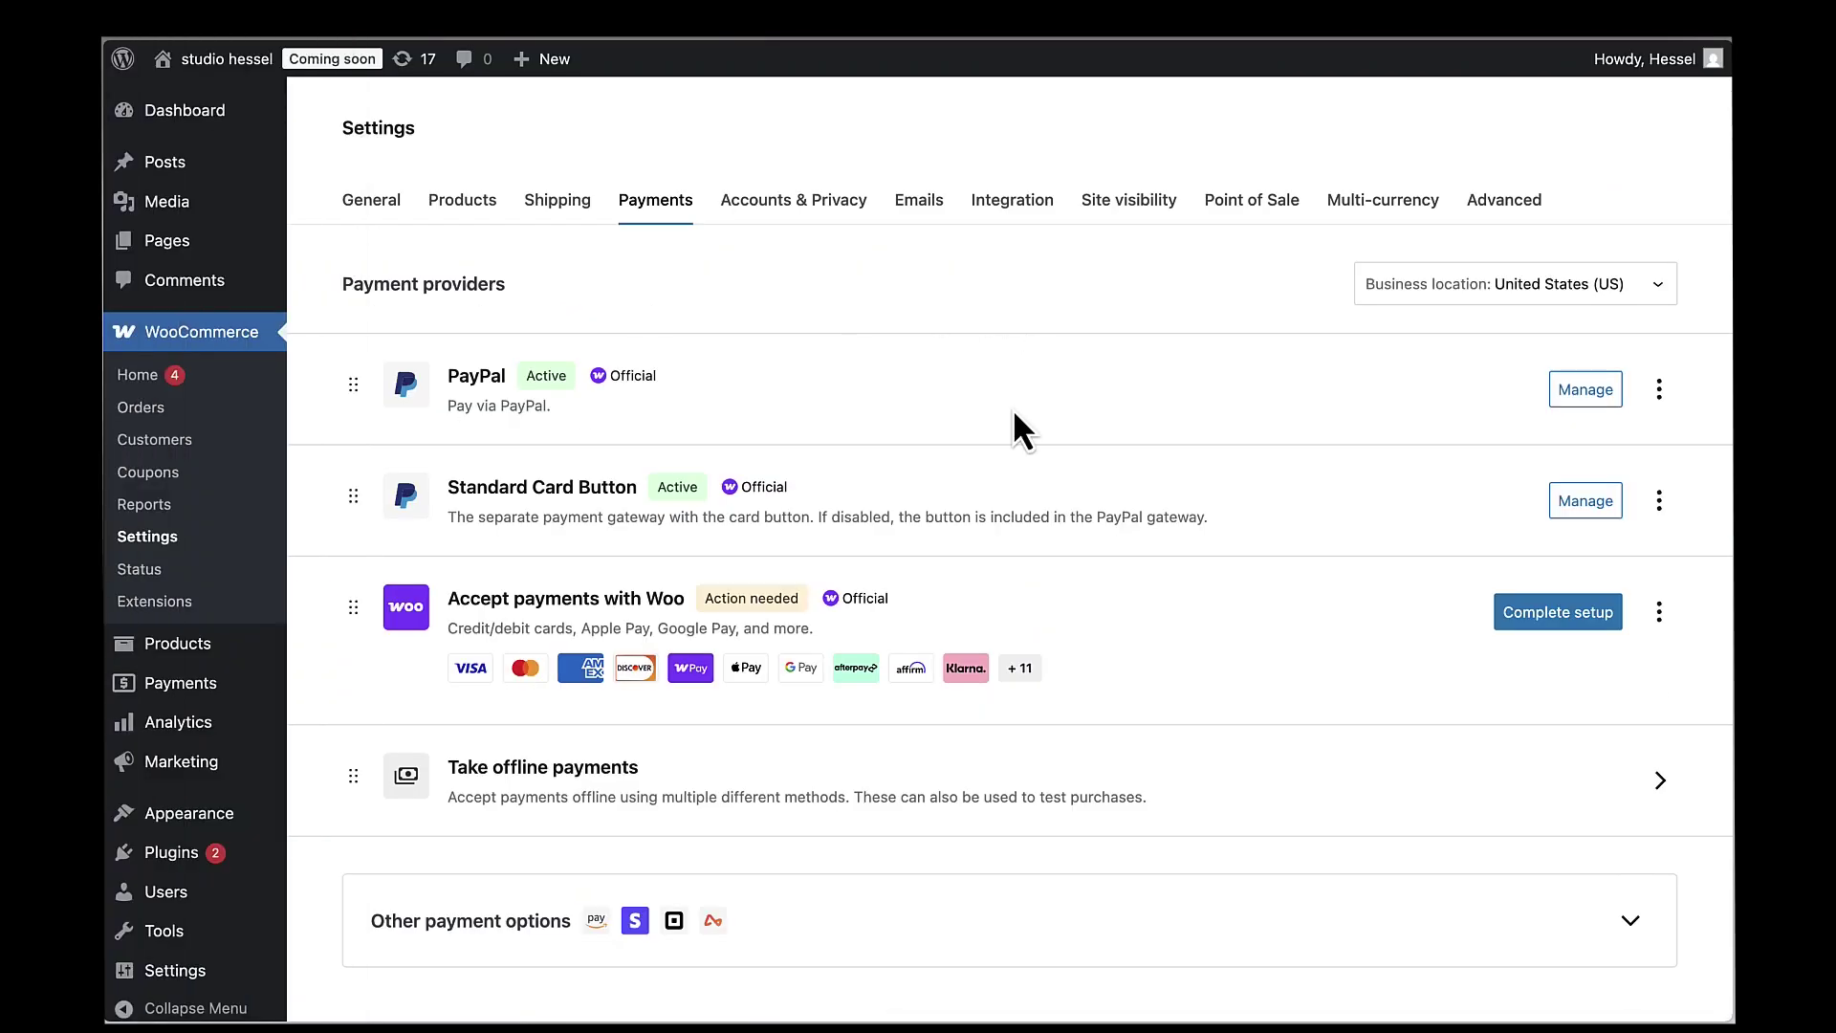